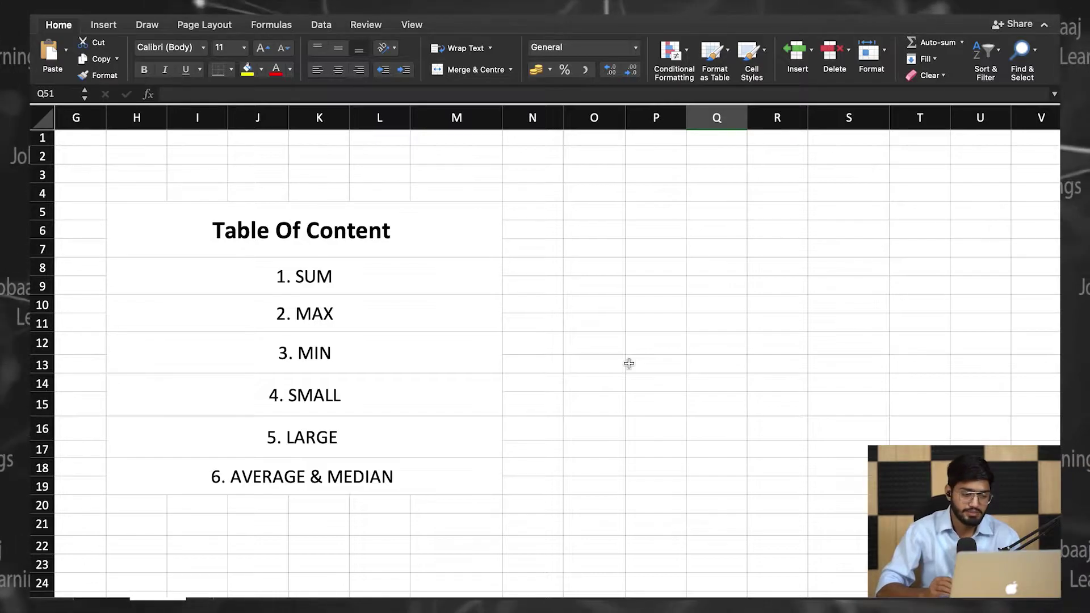
Step: Look over the search-volume data blocks and the table of contents listing the functions
scroll(630, 363, left, 10)
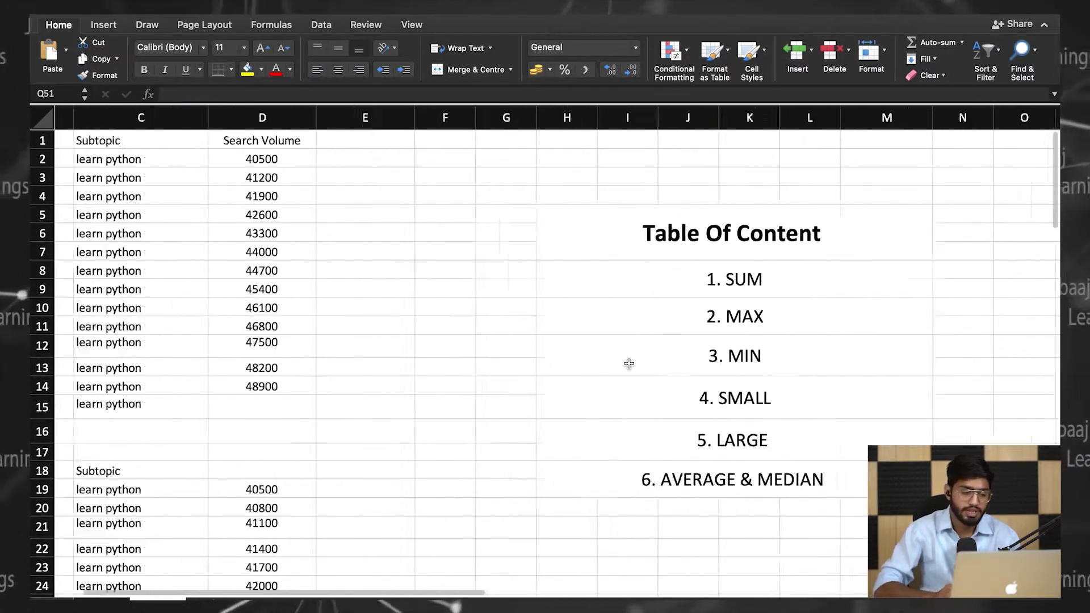
scroll(629, 364, down, 5)
scroll(629, 364, down, 6)
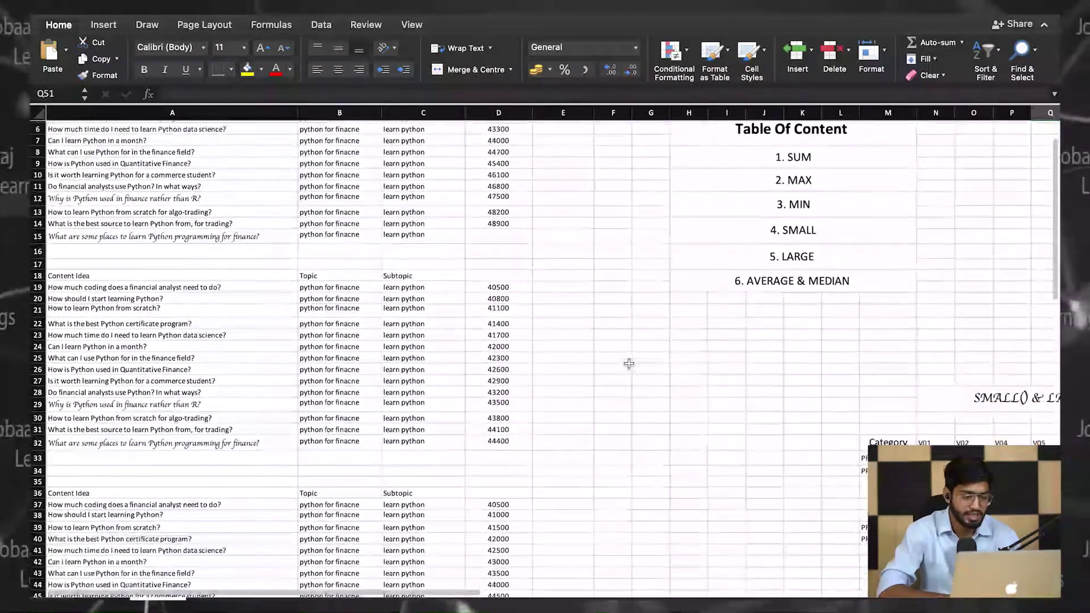
scroll(629, 363, up, 10)
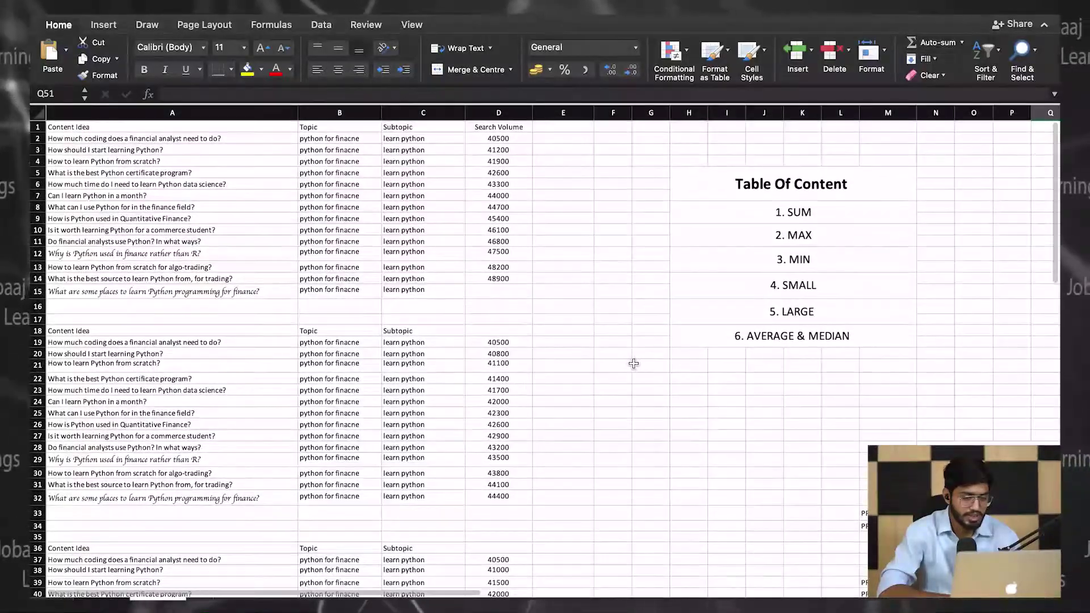
scroll(633, 364, up, 2)
scroll(635, 363, up, 6)
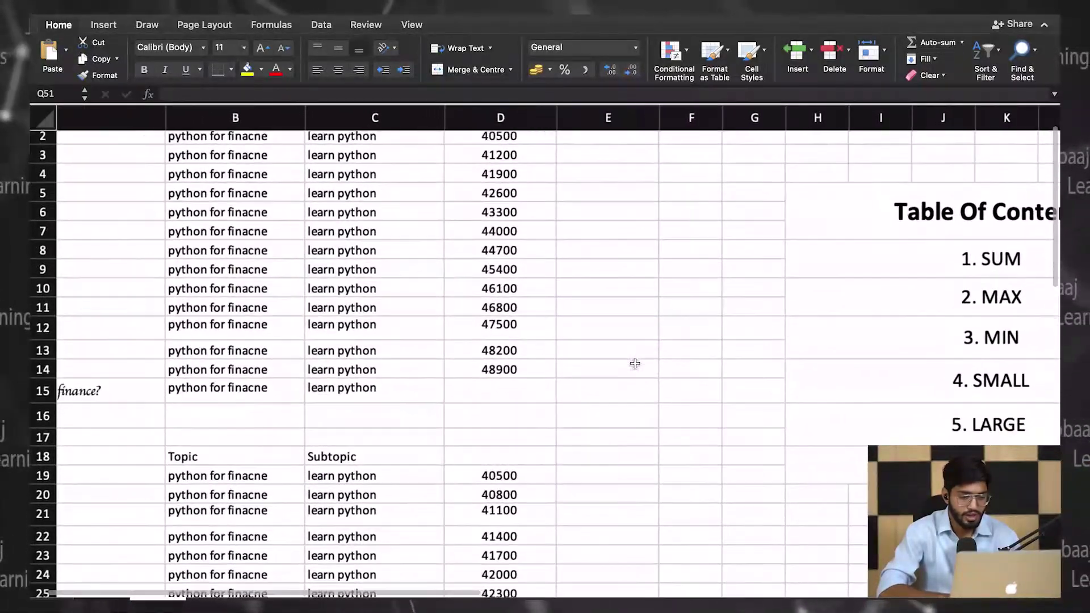
scroll(636, 368, right, 5)
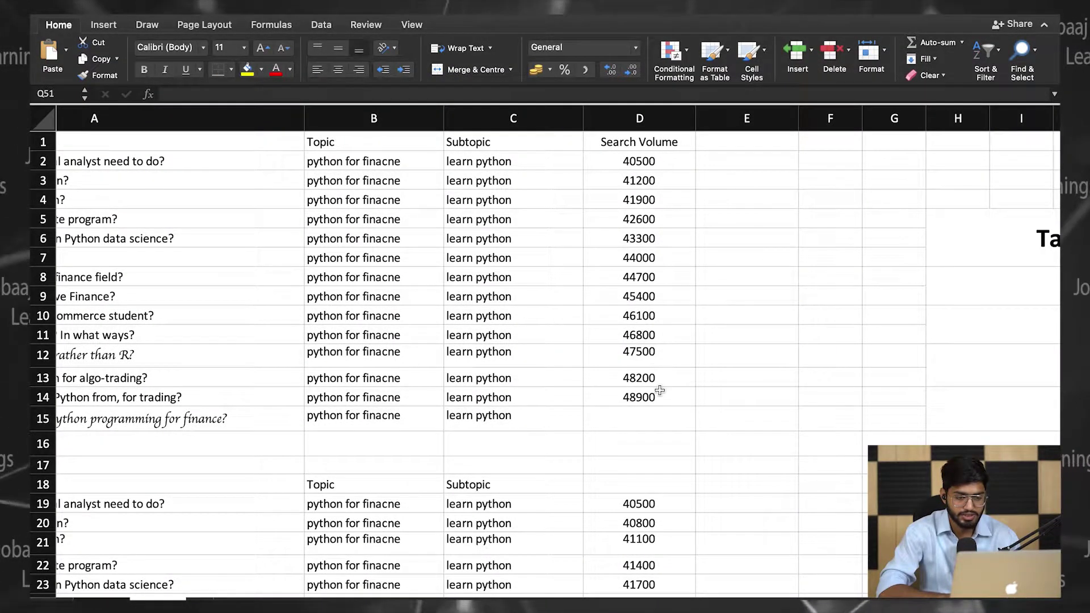
click(608, 444)
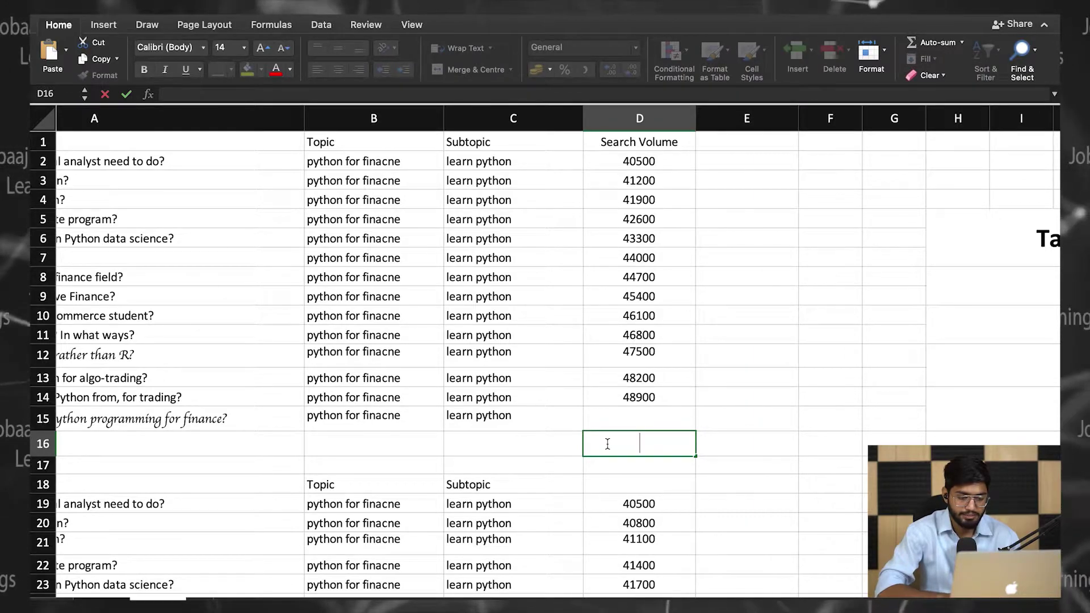
click(827, 397)
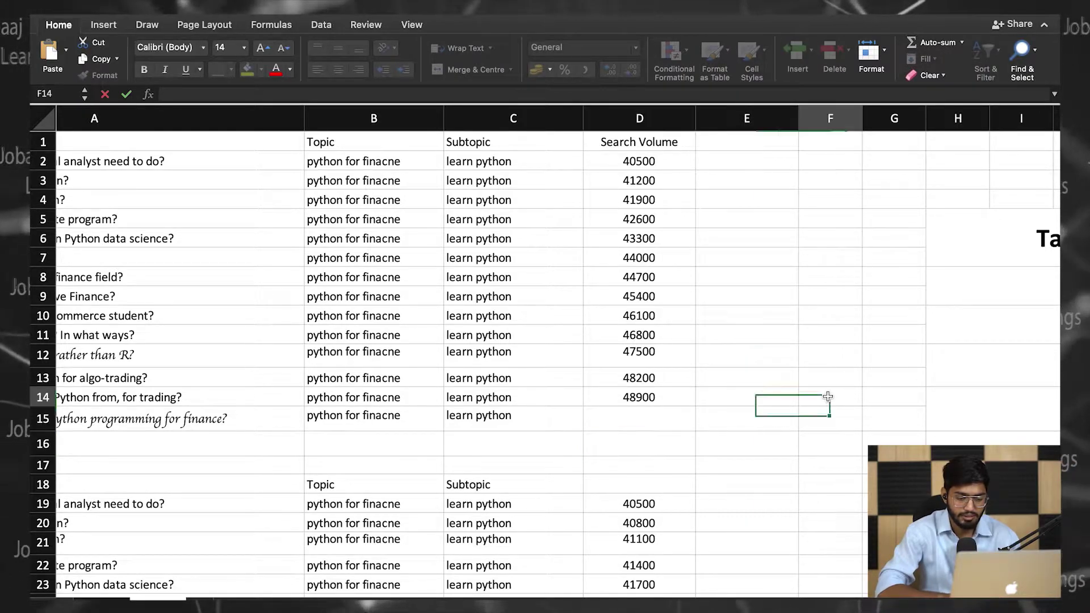
Step: Enter a SUM formula in cell D16 that adds the search volumes in D11:D14
click(655, 447)
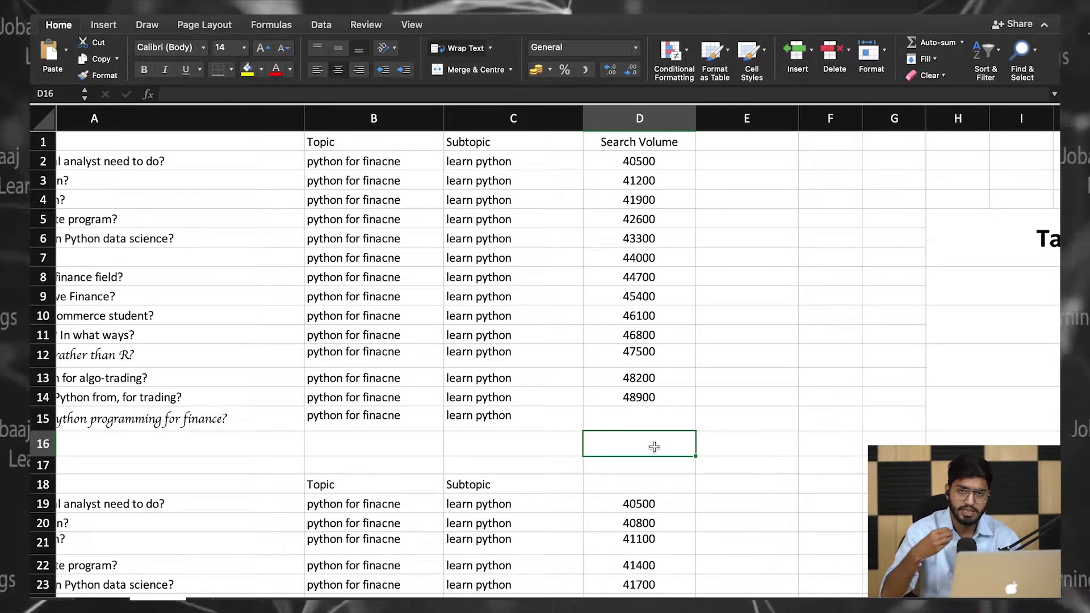
double_click(655, 447)
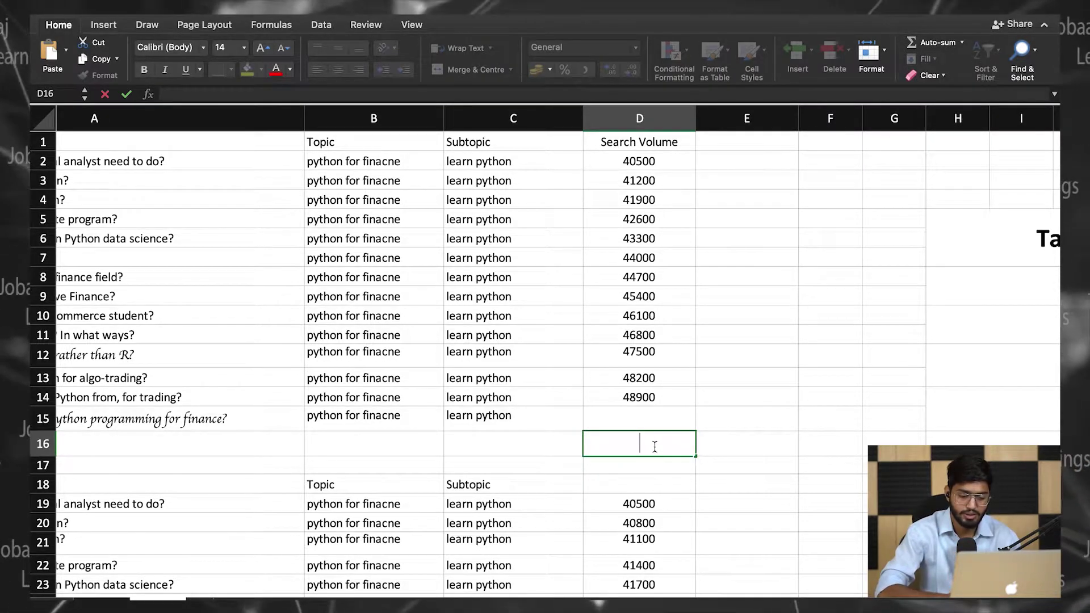
text(=)
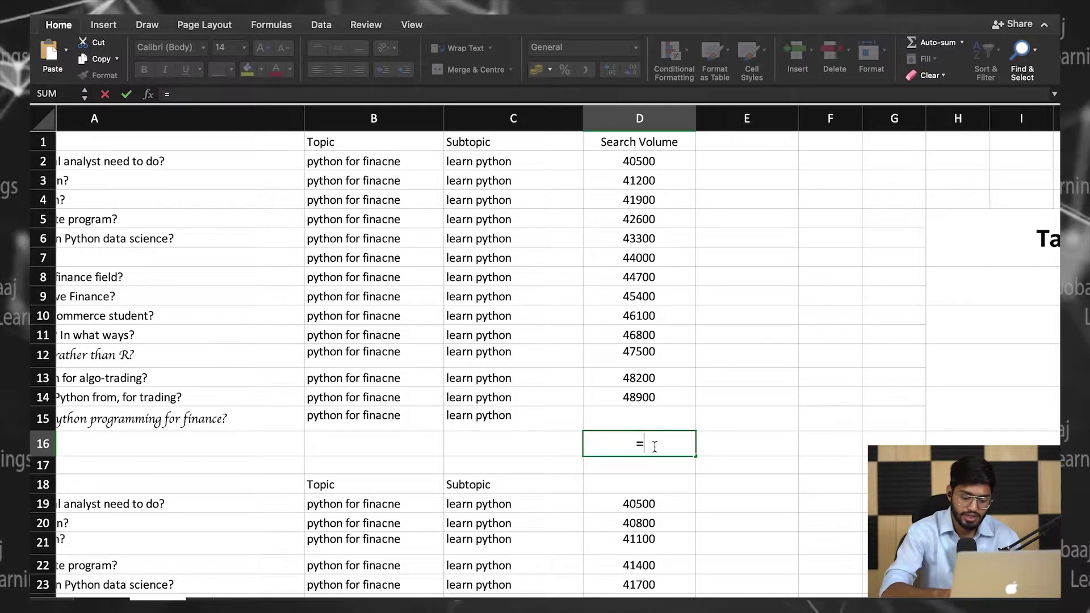
text(()
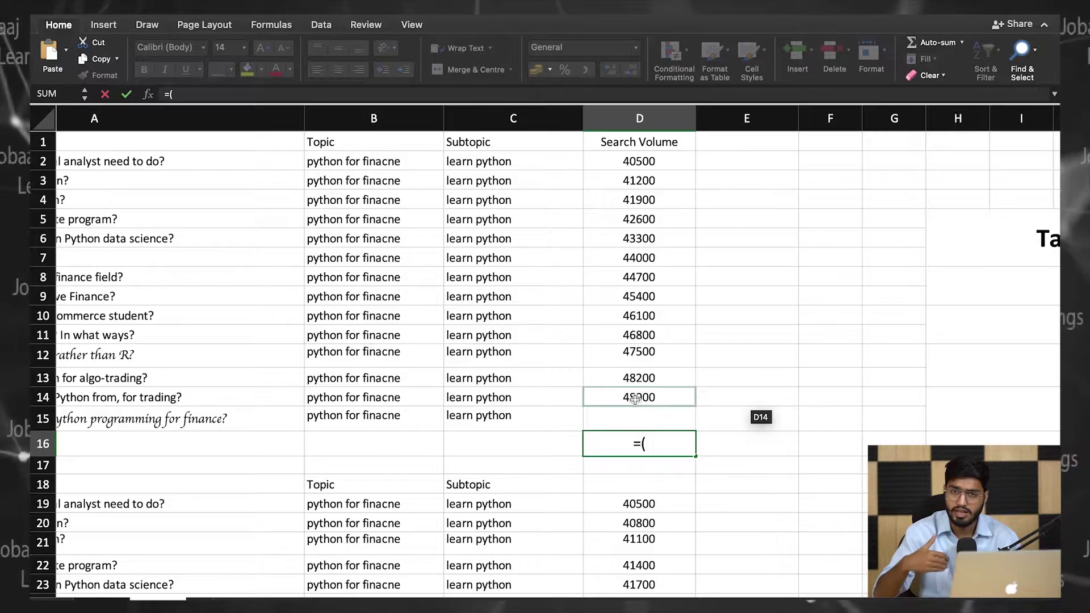
key(BackSpace)
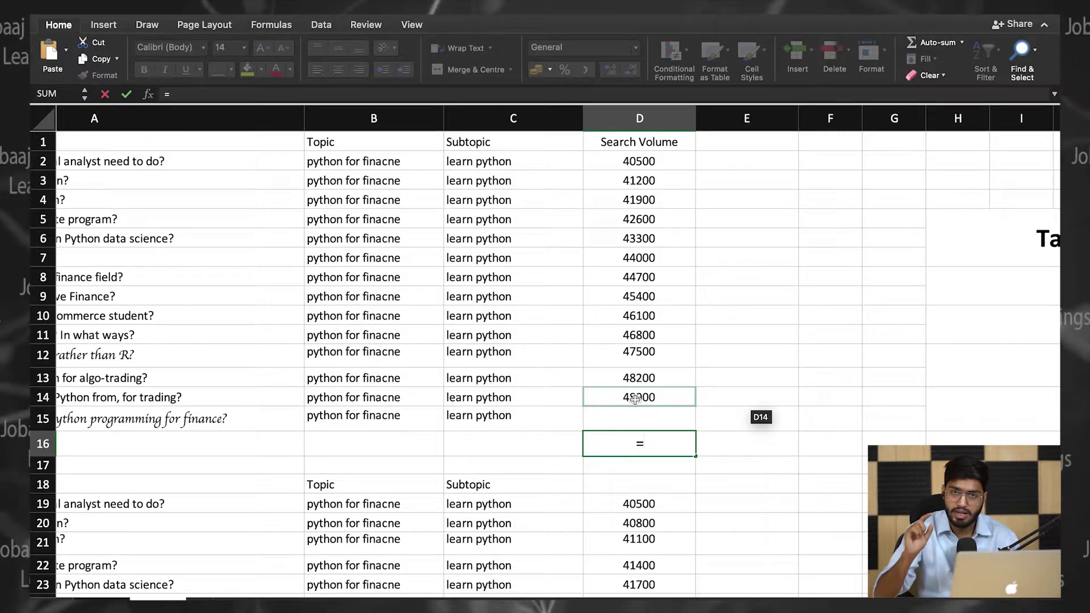
text(SUM)
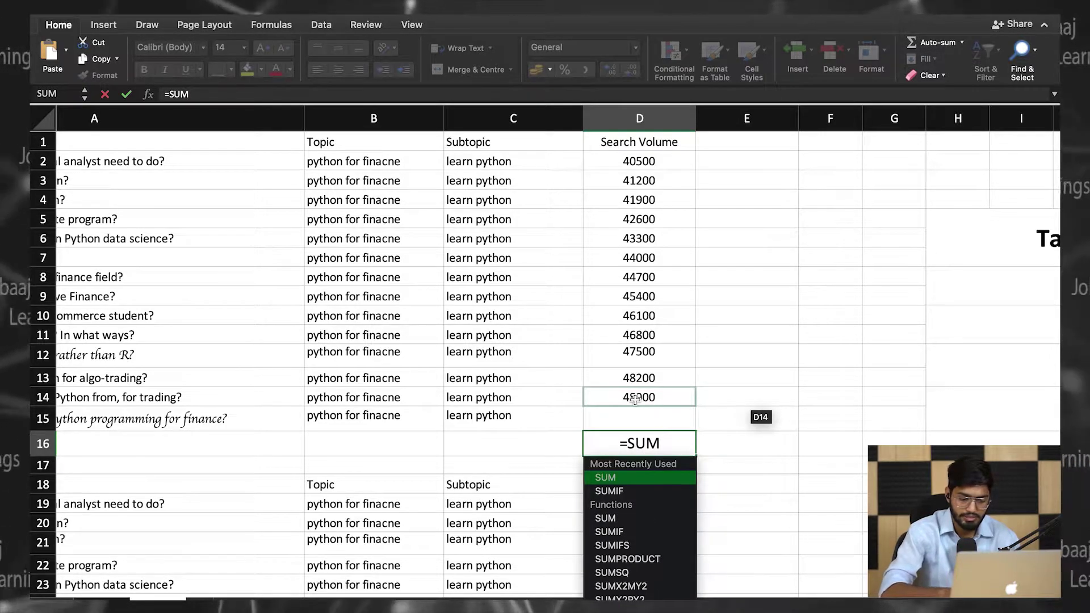
text(()
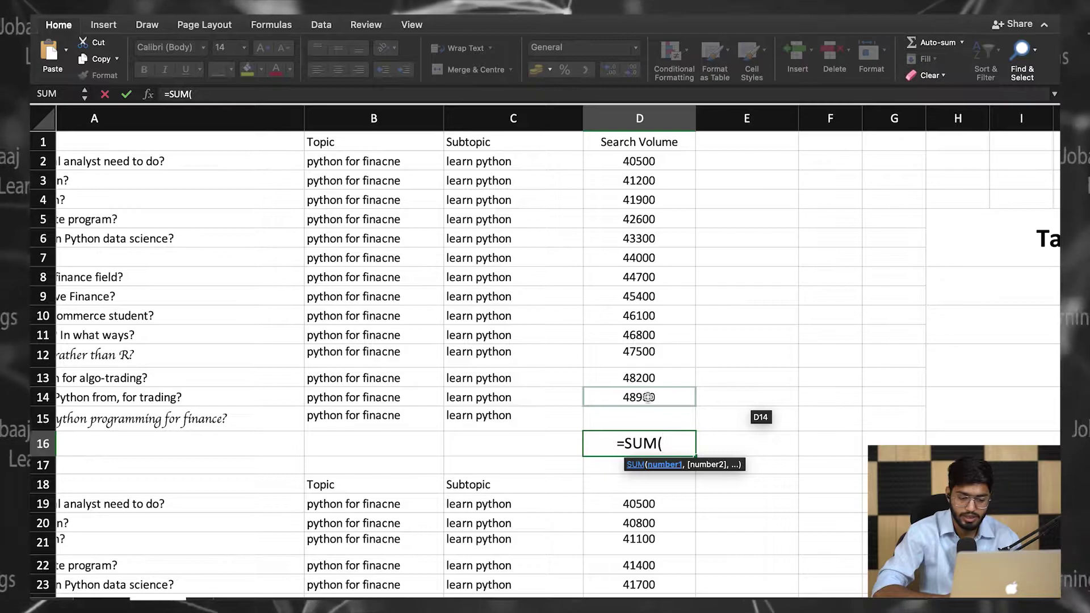
drag(648, 397, 639, 367)
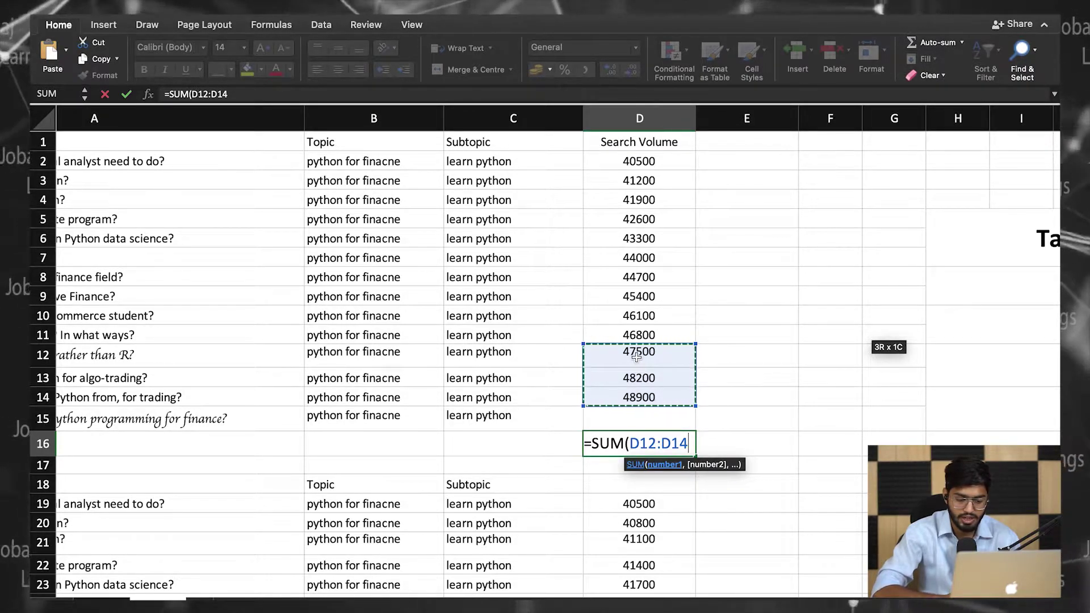
mouse_move(637, 356)
mouse_down()
mouse_move(633, 294)
mouse_move(632, 336)
mouse_up()
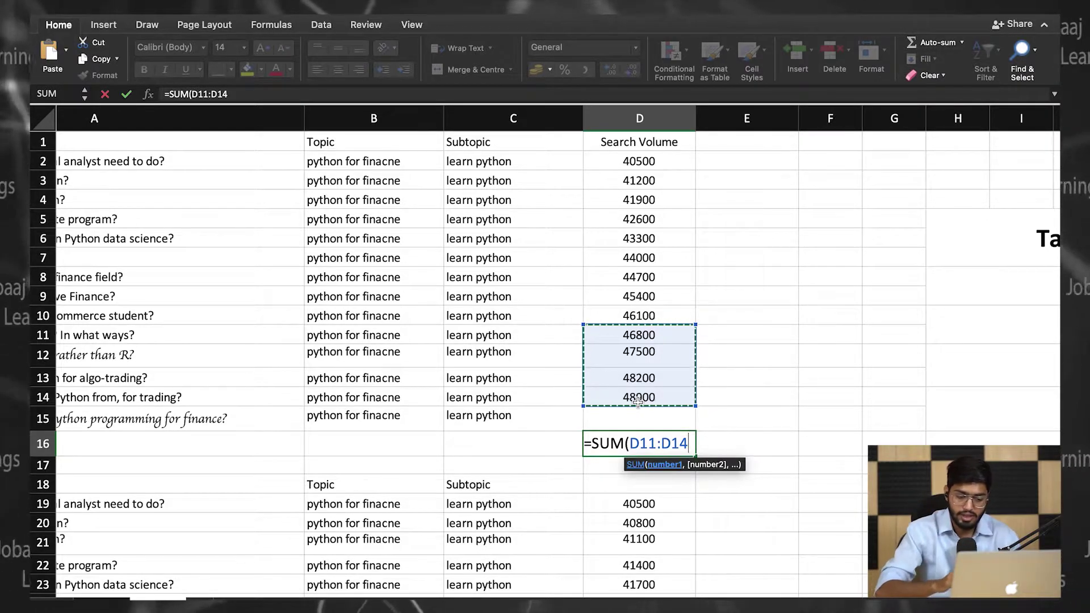
text())
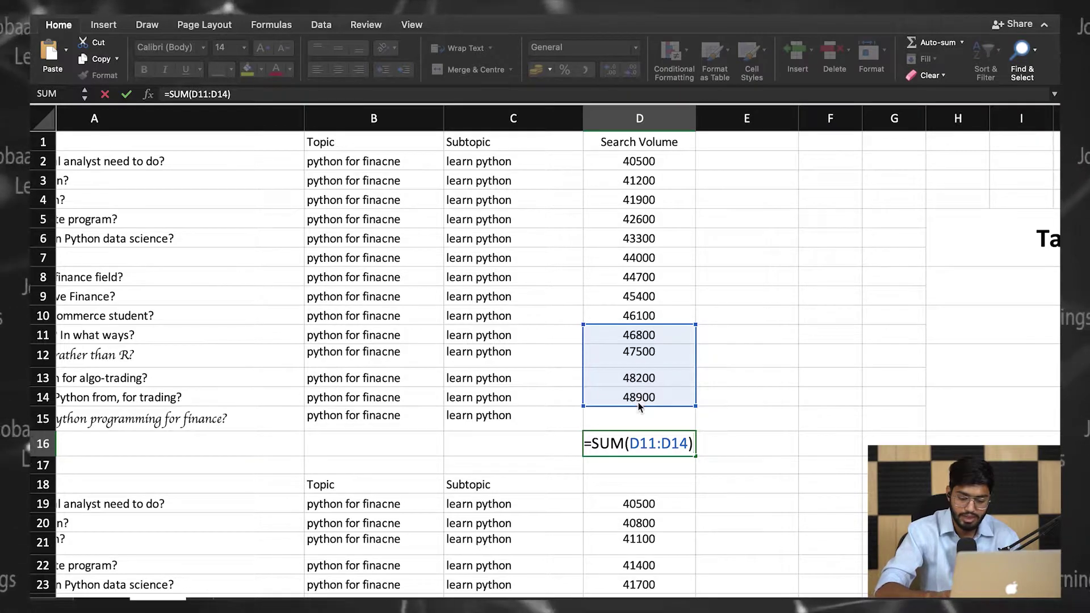
key(Return)
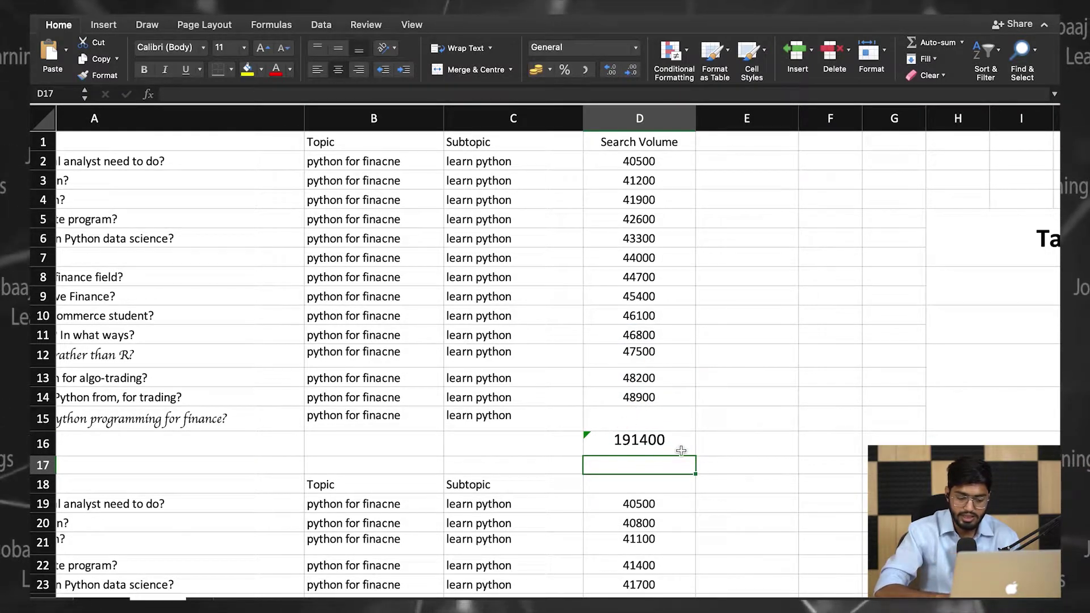
Step: View the error-checking options for the SUM formula in D16 without applying any
click(601, 443)
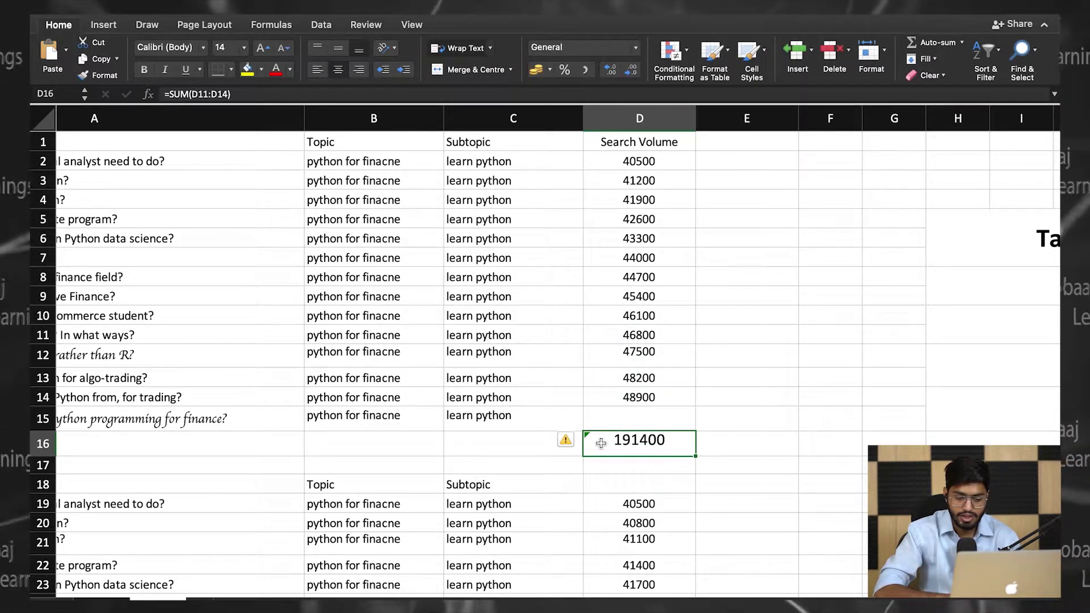
click(570, 443)
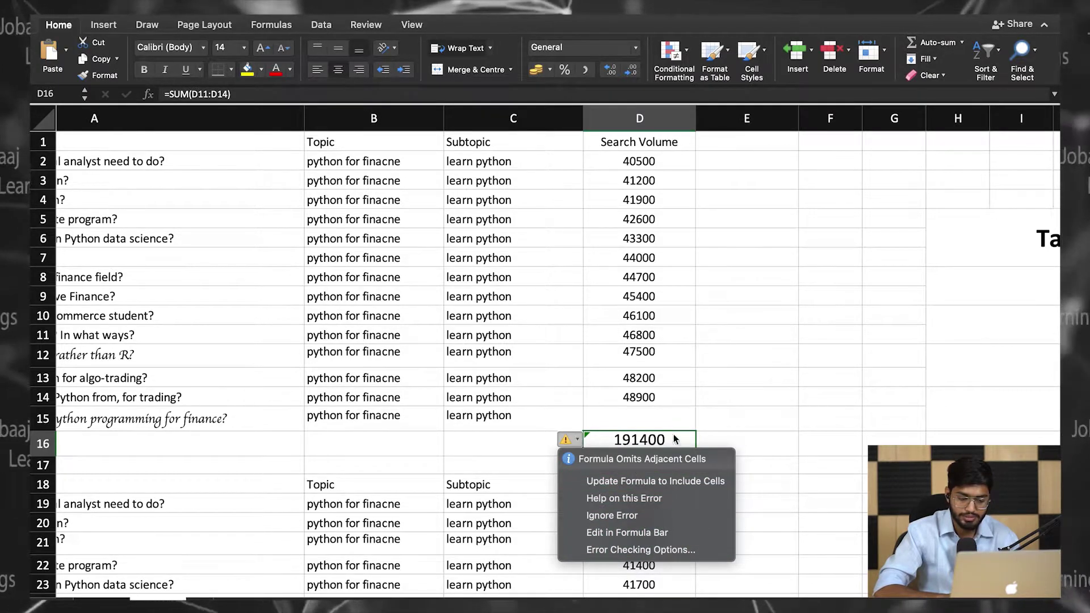
click(718, 431)
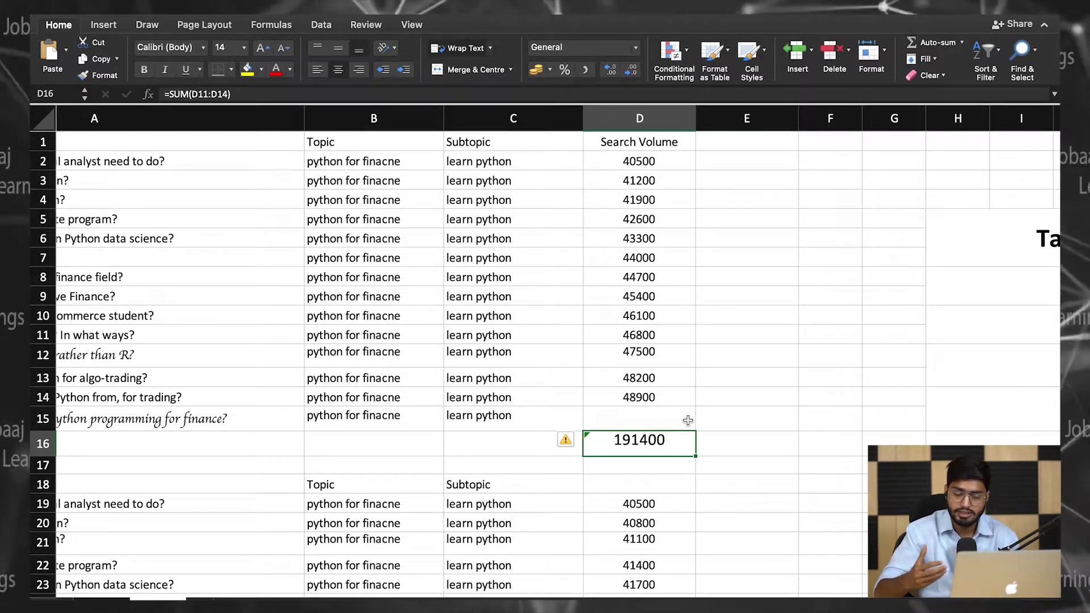
click(755, 419)
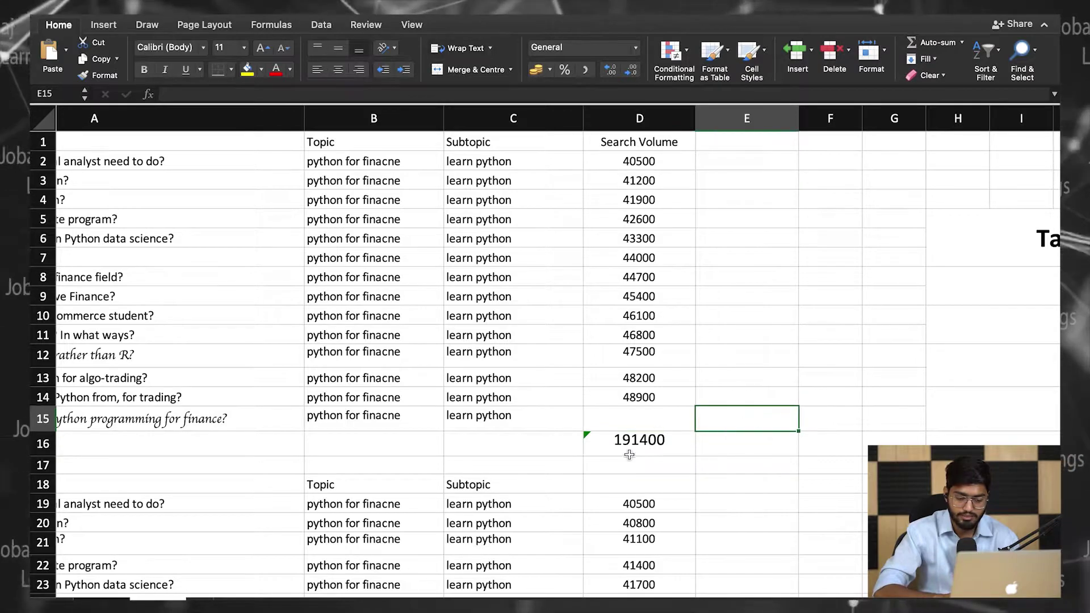
Step: Clear cell D16 and enter the formula =SUM(D14) in it
click(629, 452)
key(Delete)
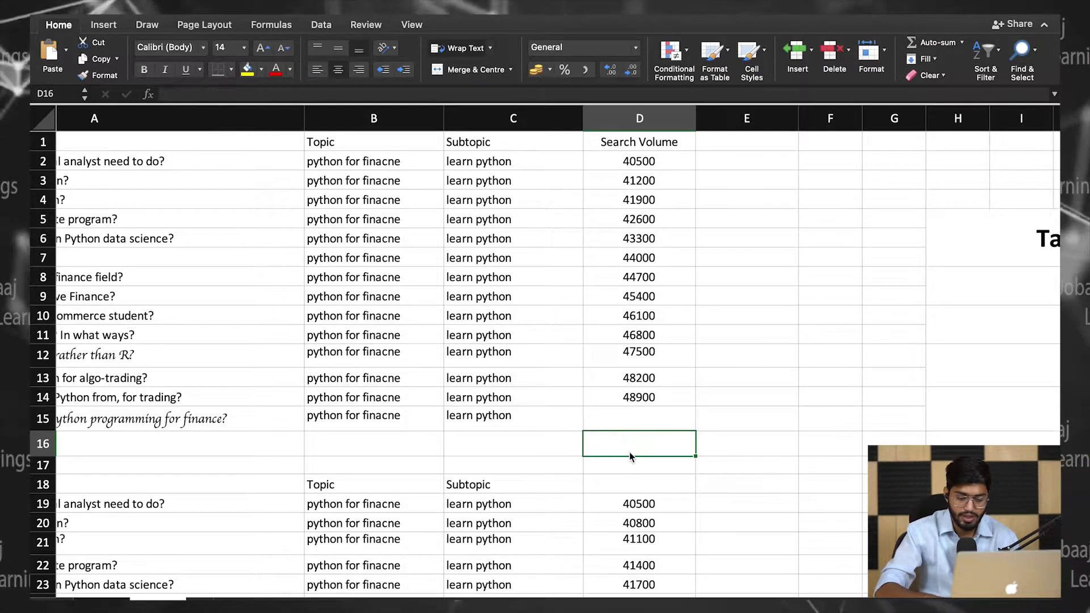
text(=)
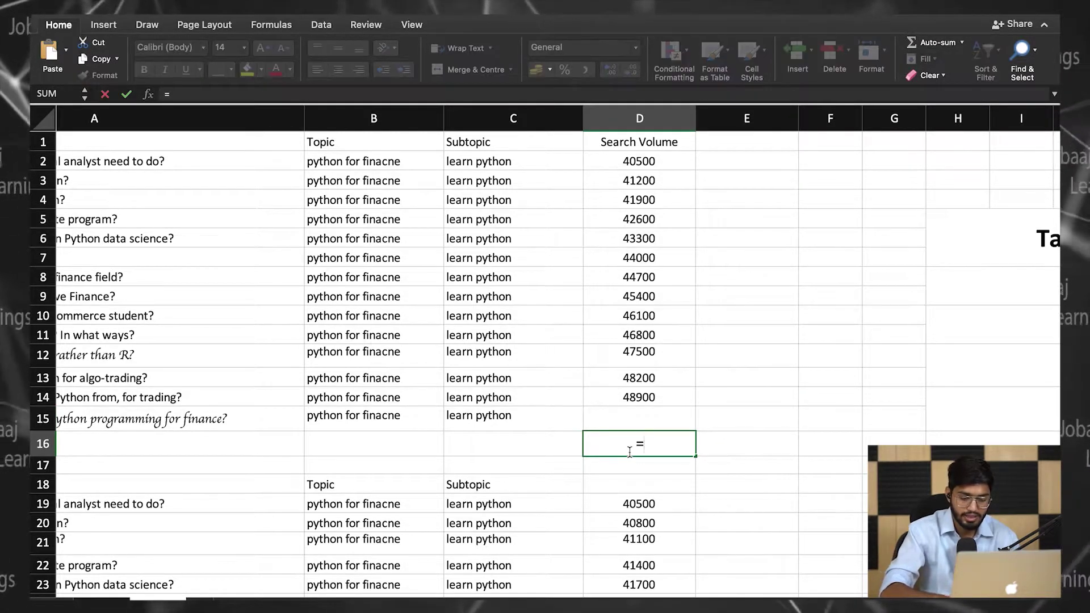
text(SUM()
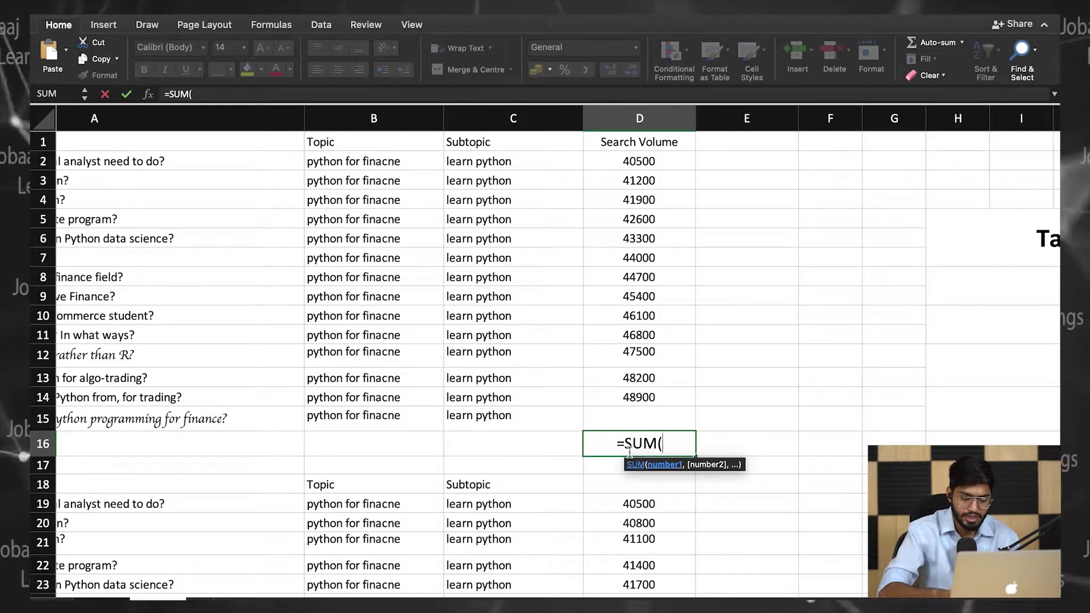
click(656, 396)
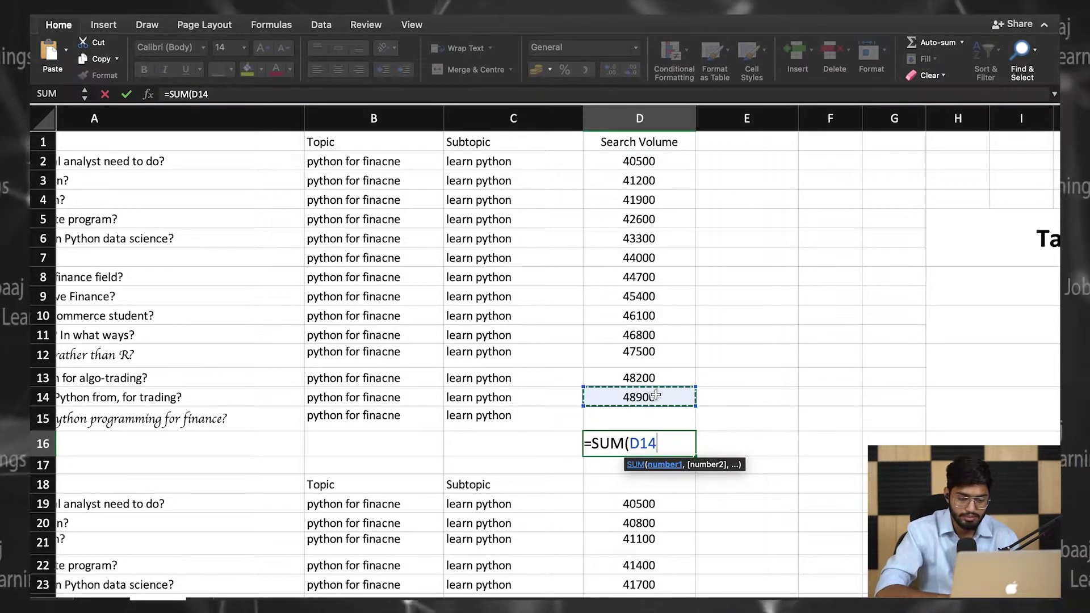
text())
key(Return)
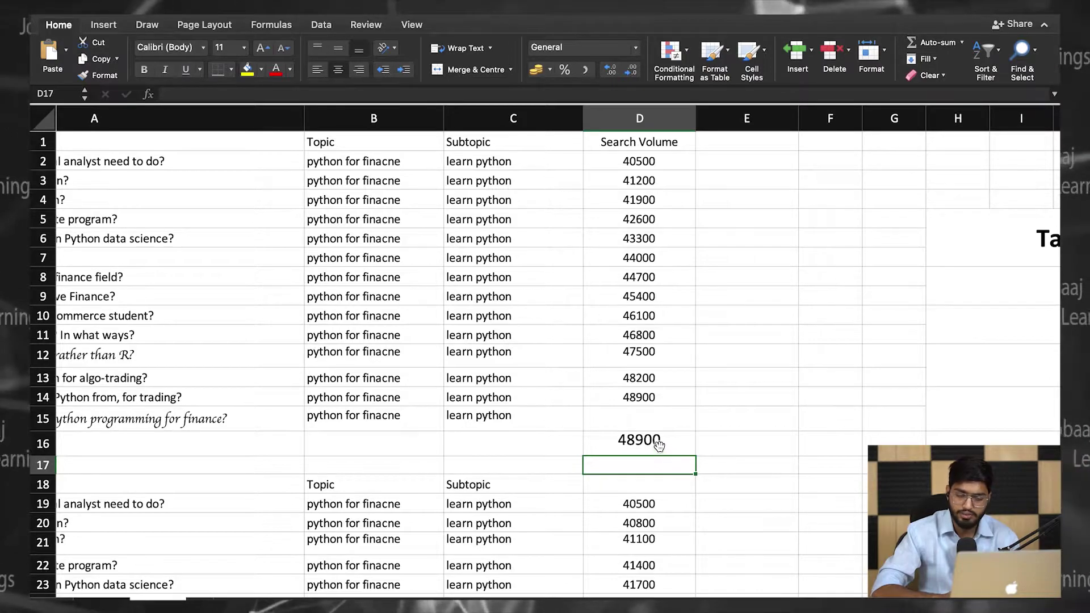
Step: Browse the full function list in the Formula Builder for cell D16 without inserting any function
click(638, 442)
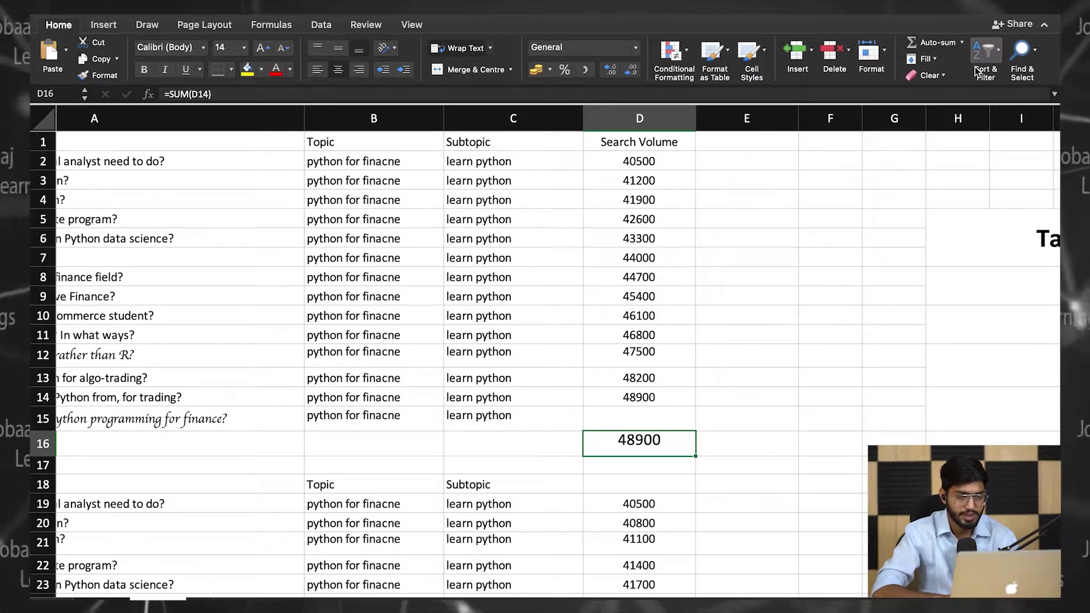
click(962, 44)
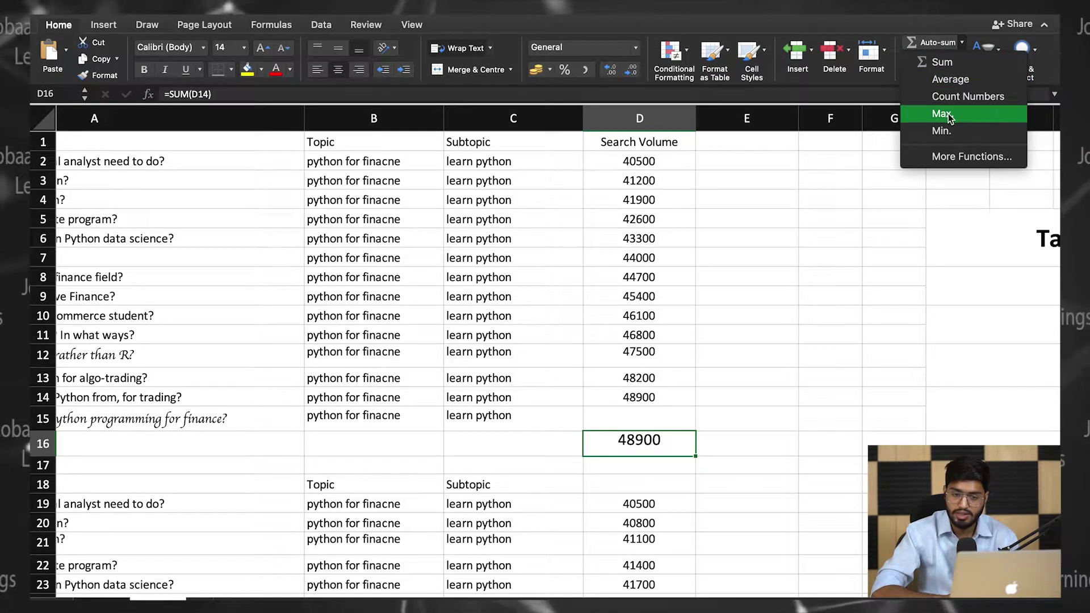
click(958, 155)
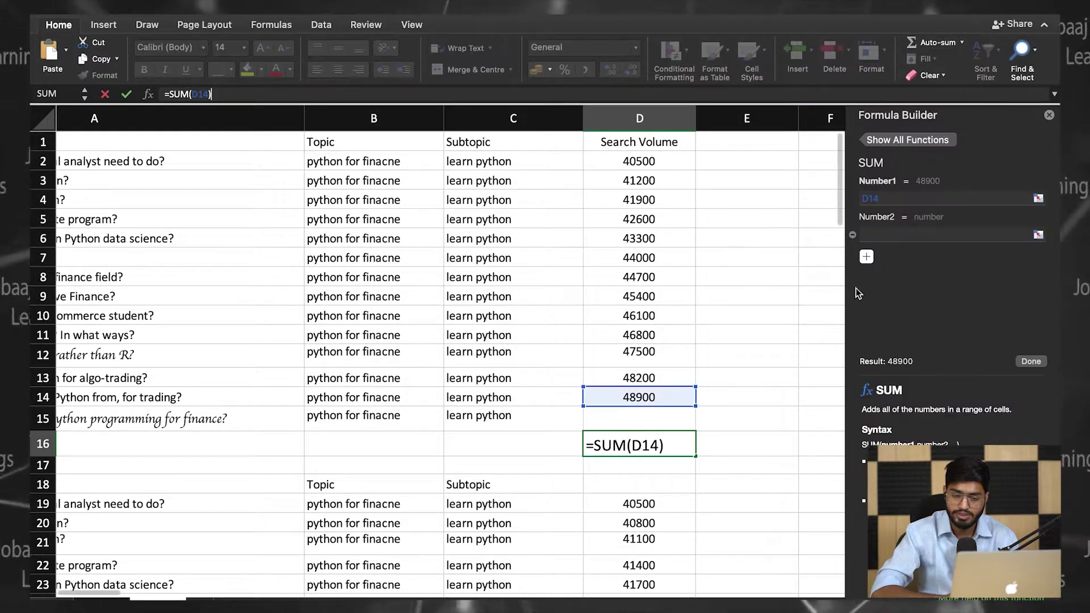
click(908, 141)
scroll(918, 274, down, 3)
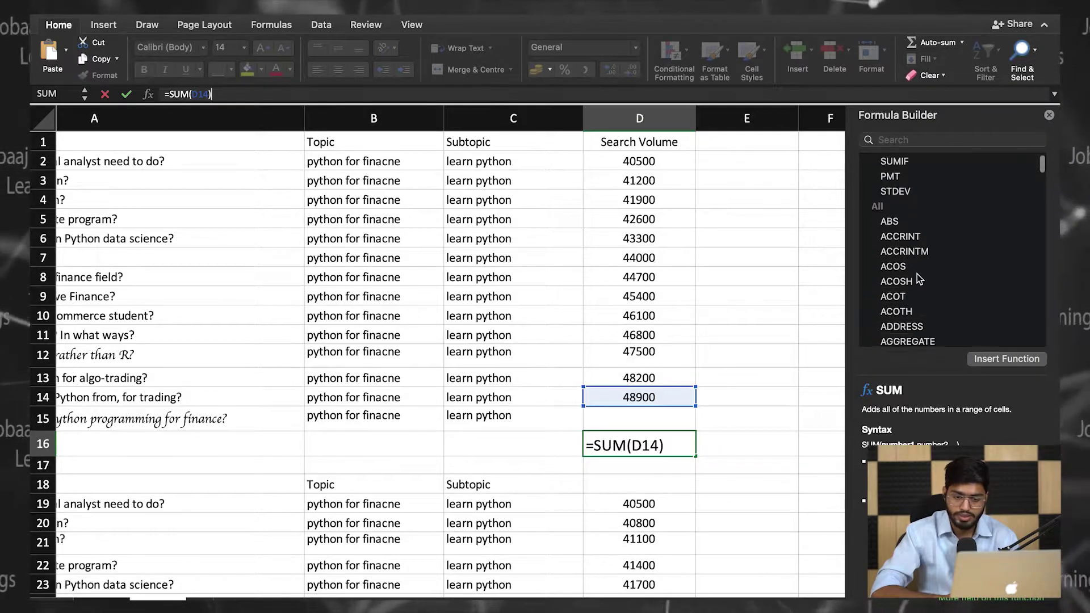
scroll(917, 274, down, 20)
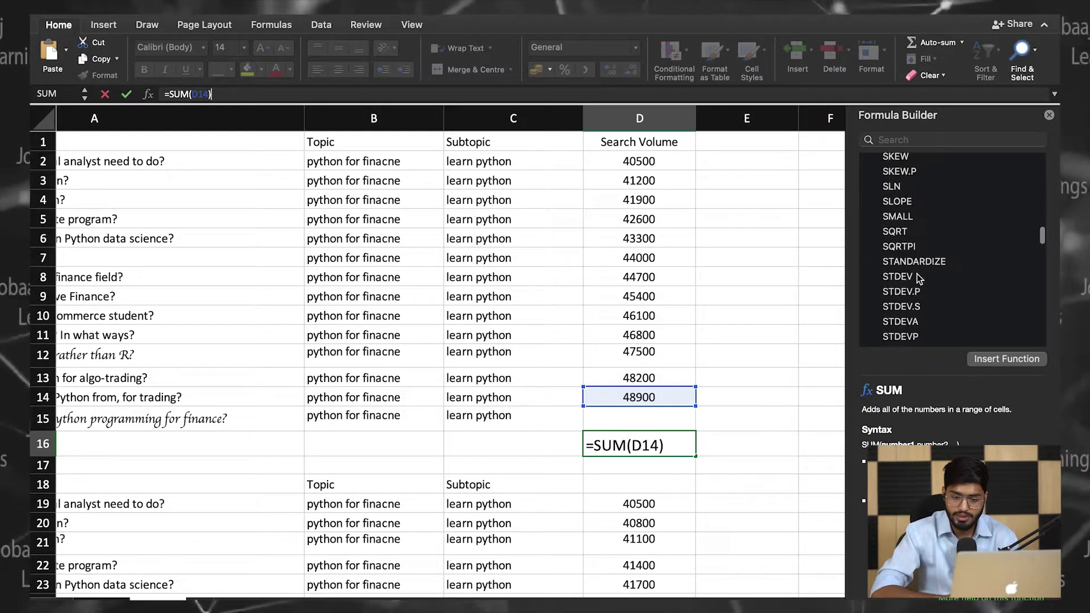
scroll(918, 274, down, 20)
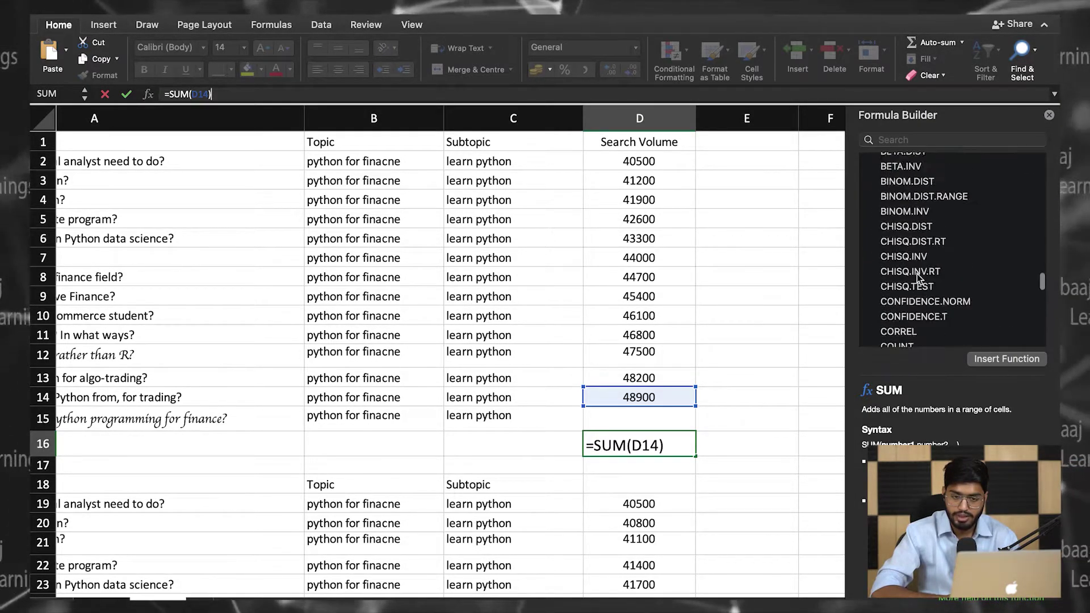
scroll(918, 274, up, 20)
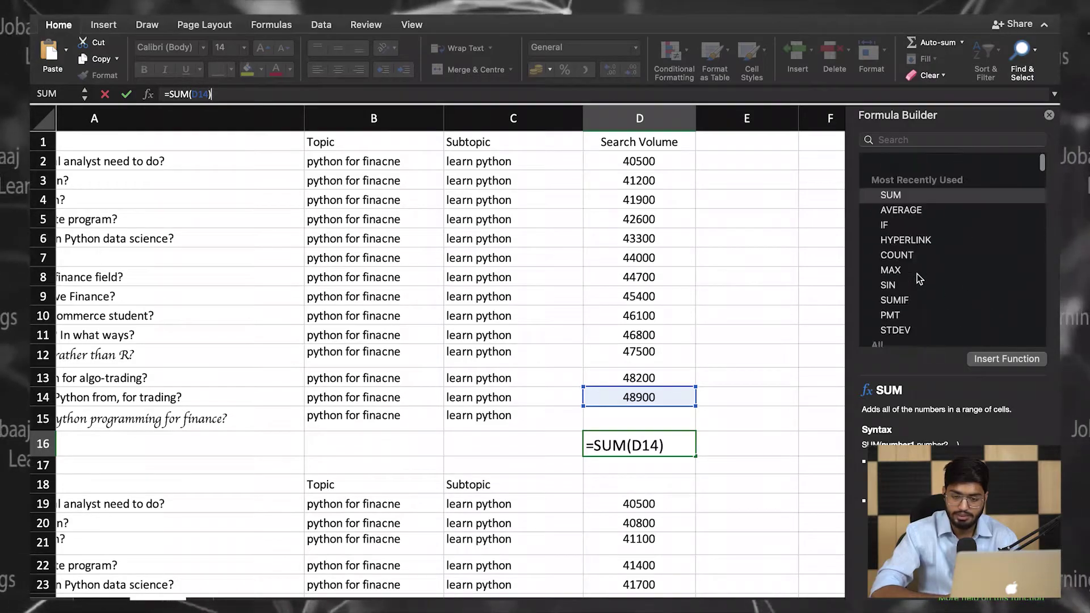
scroll(918, 274, down, 1)
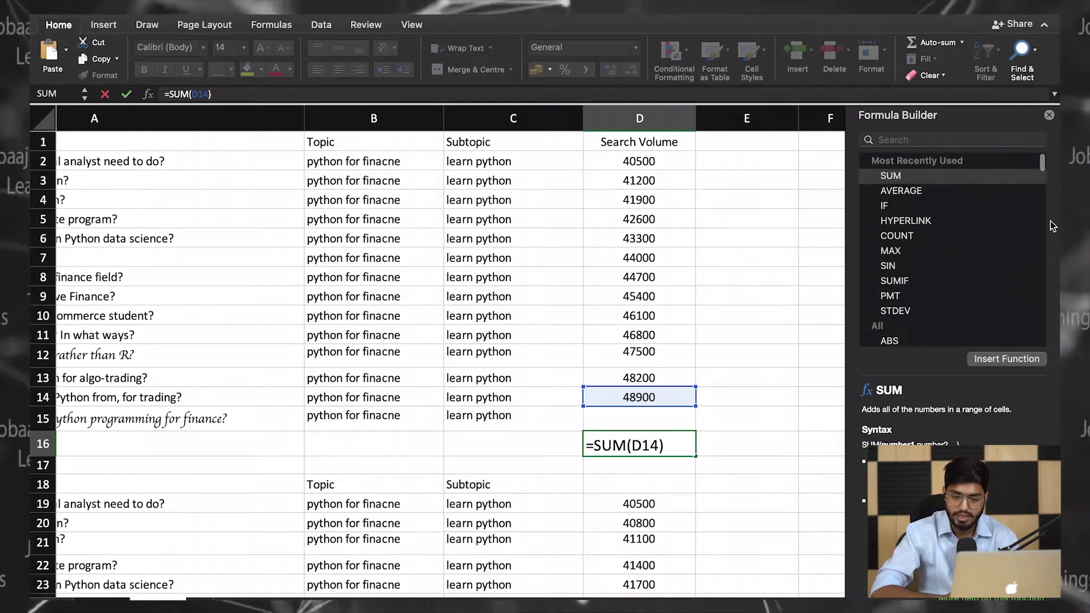
click(1048, 116)
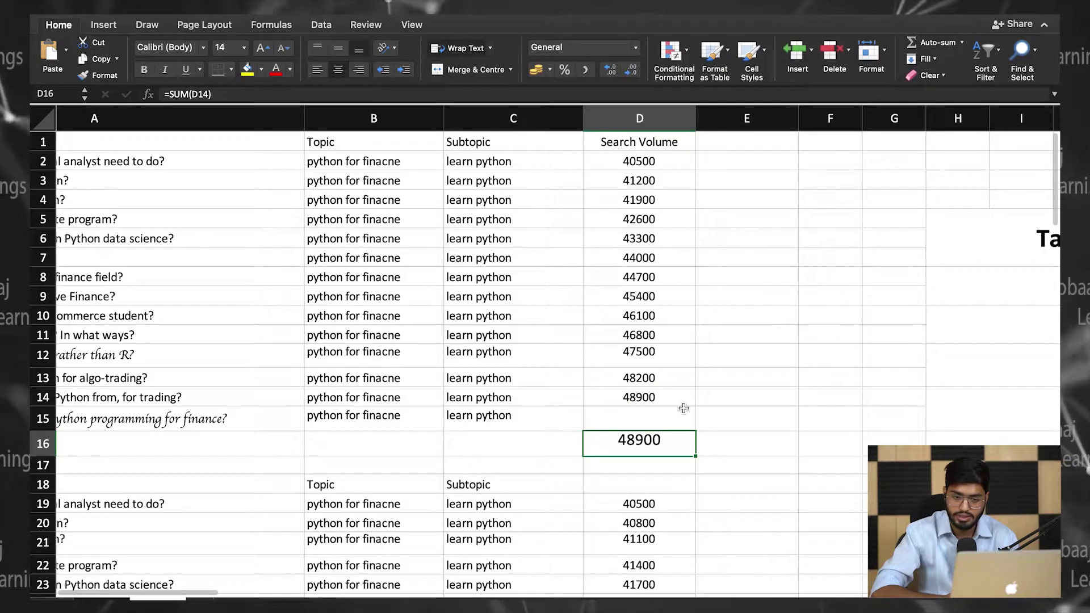
Step: Clear cell D16 and insert an AutoSum there that adds the search volumes in D2:D14
key(Delete)
click(832, 395)
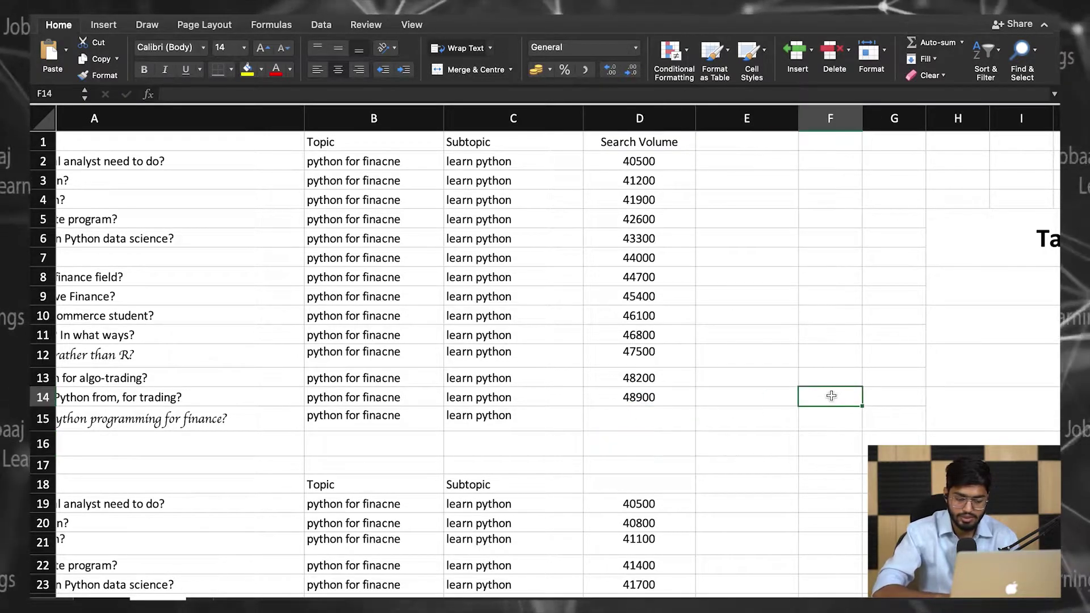
click(639, 444)
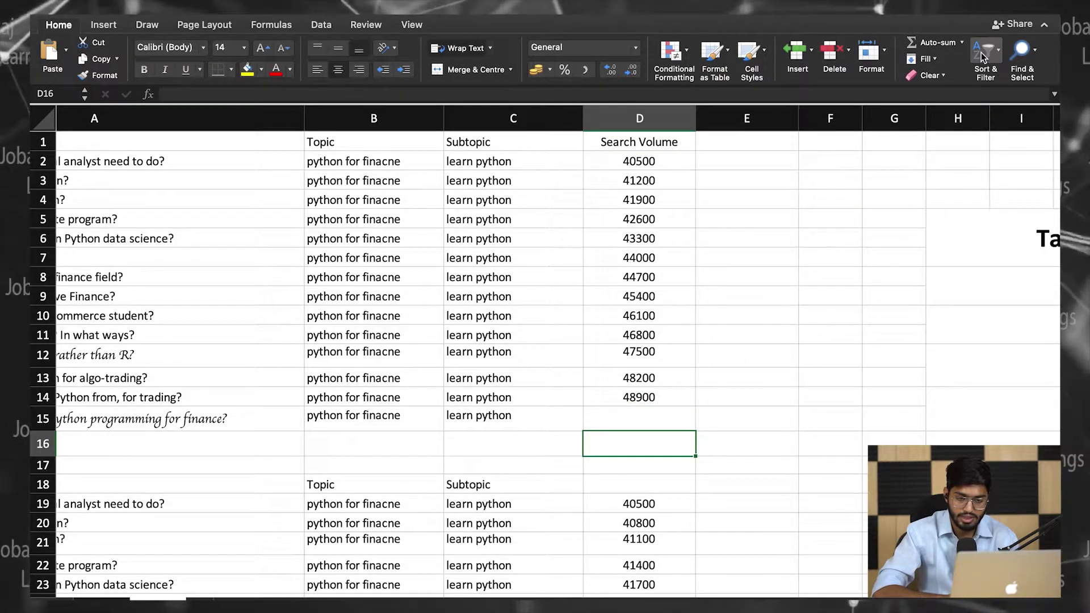
click(962, 42)
click(952, 62)
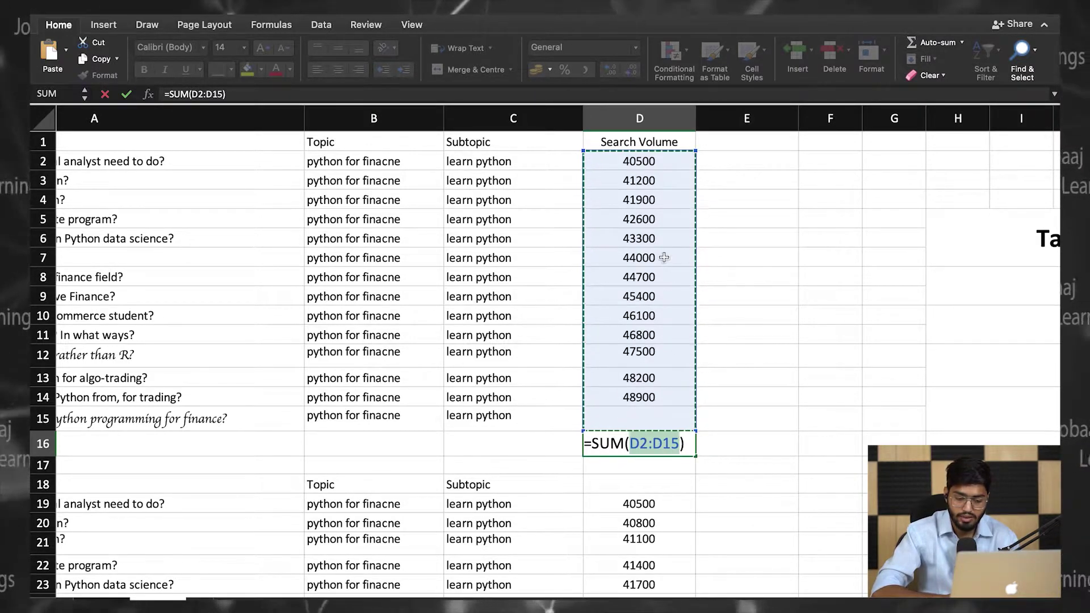
drag(639, 161, 656, 400)
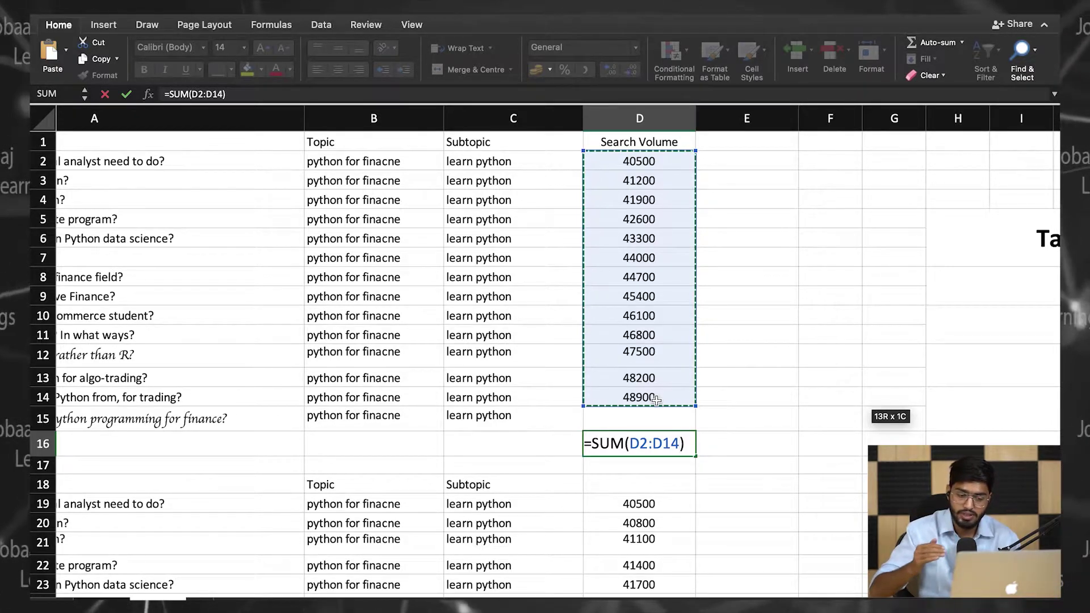
drag(657, 400, 657, 401)
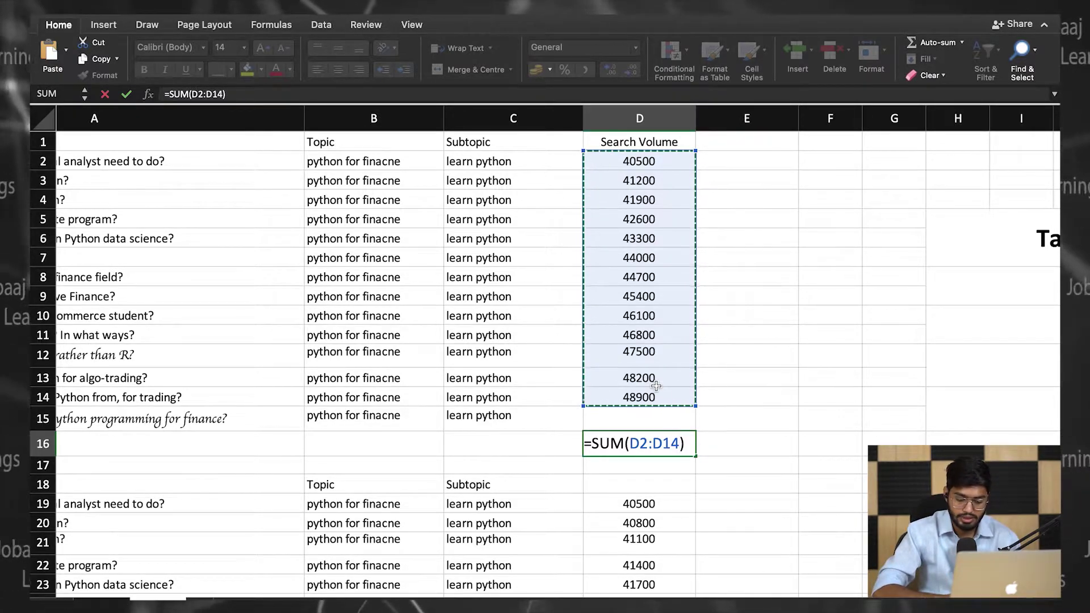
key(Return)
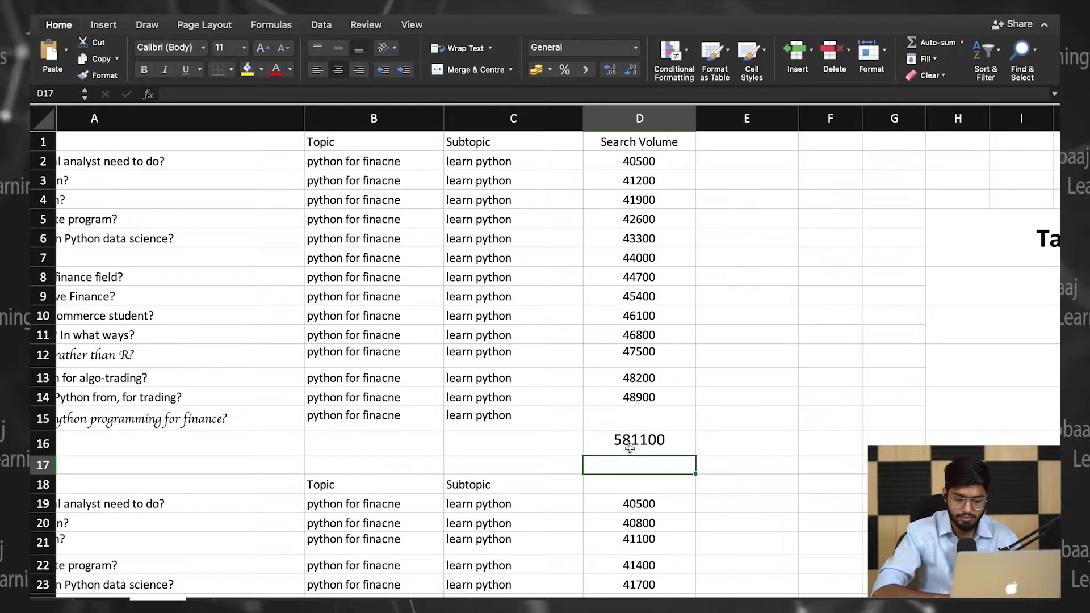
Step: Clear the total in cell D16 and read the SUM Shortcut Key notes for Windows and Mac around rows 63 to 70
click(633, 443)
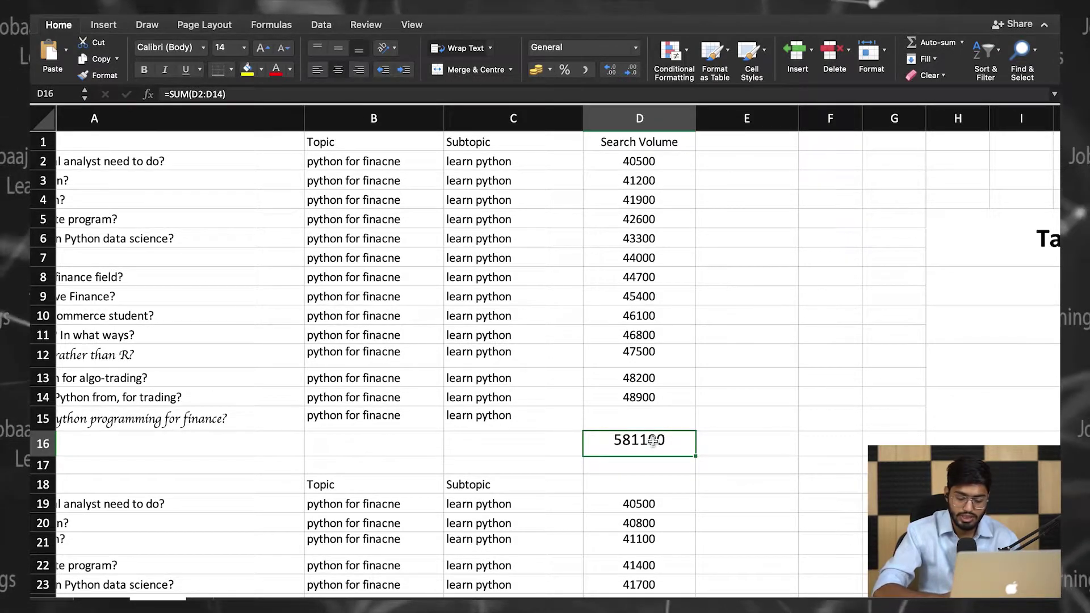
key(Delete)
scroll(653, 441, down, 5)
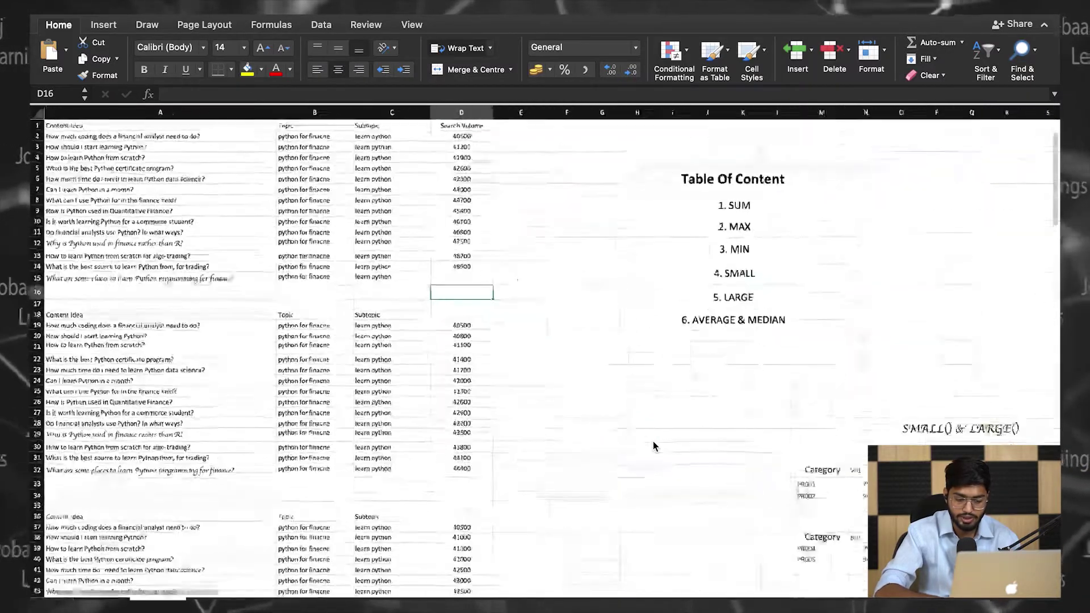
scroll(653, 442, down, 10)
scroll(653, 441, up, 10)
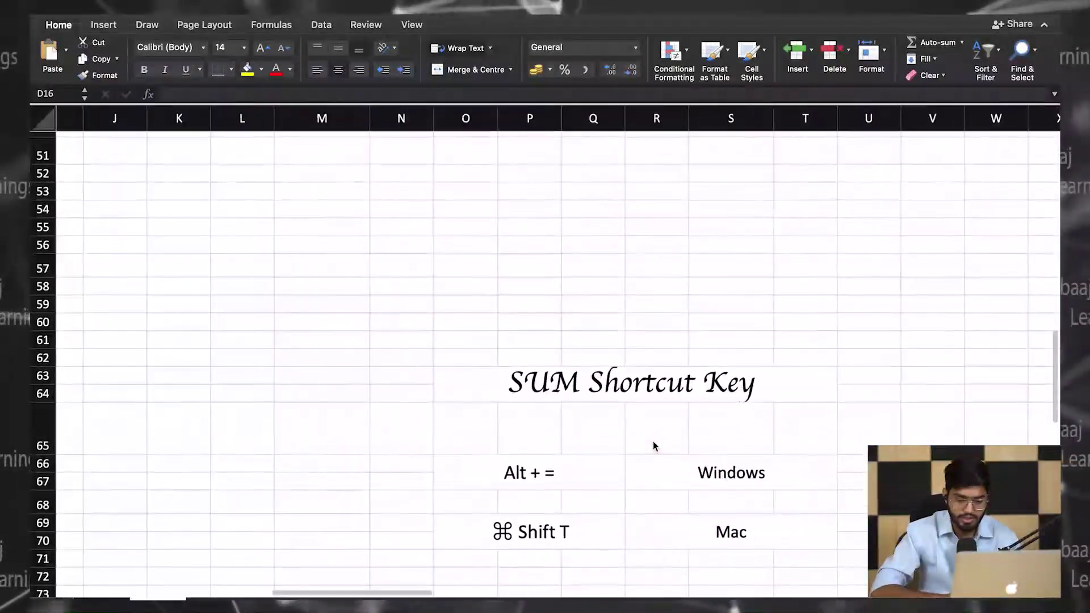
scroll(653, 441, up, 5)
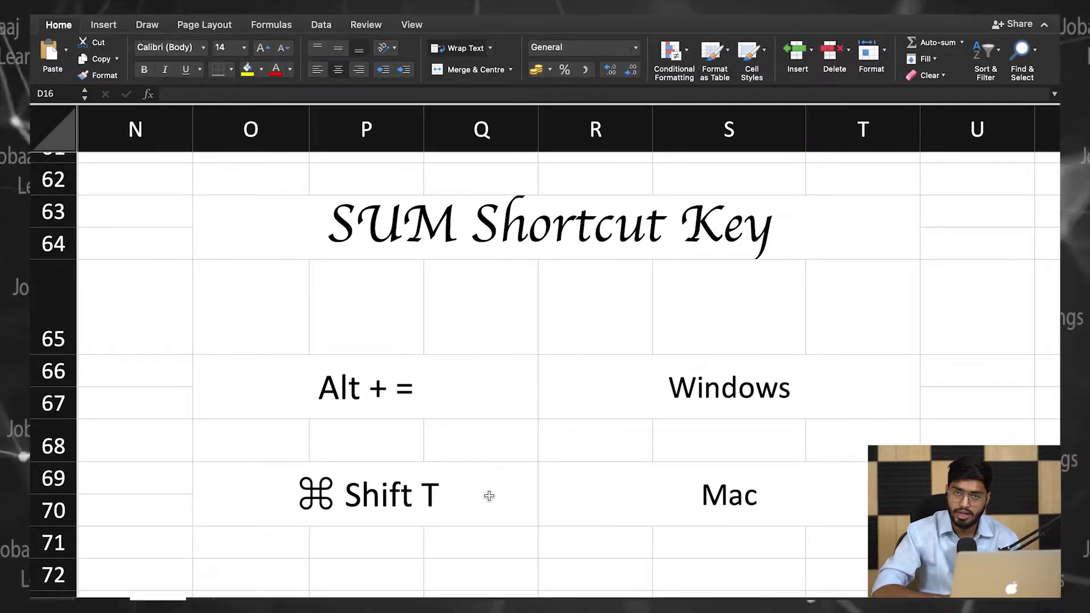
Step: Insert an automatic SUM of D2:D15 in cell D16 below the first search-volume block
scroll(490, 496, down, 5)
scroll(496, 494, up, 10)
scroll(495, 494, left, 5)
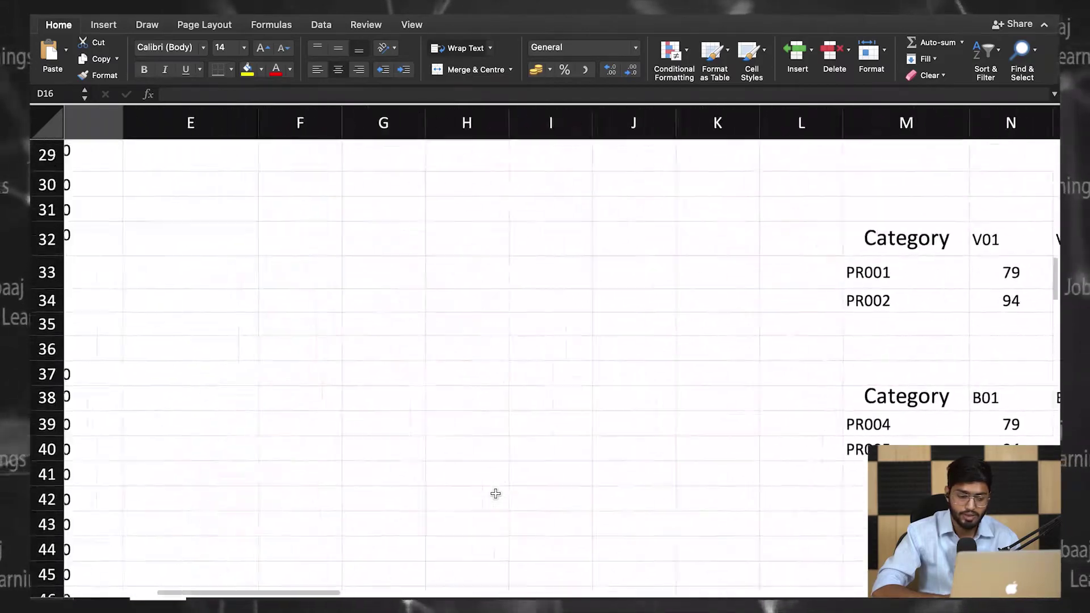
scroll(496, 494, up, 5)
scroll(496, 494, left, 1)
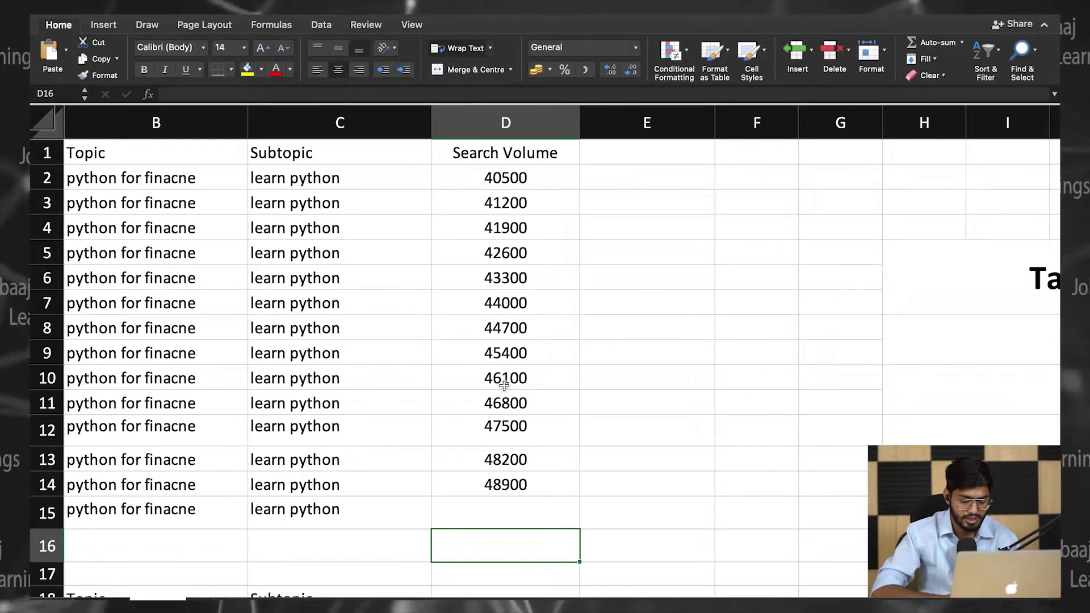
key(super+z)
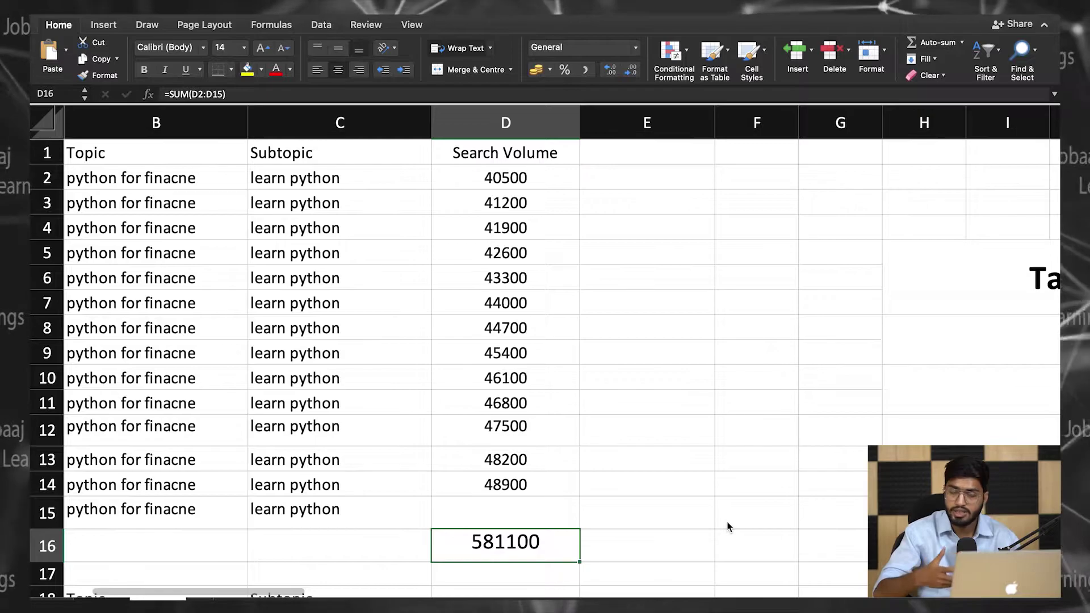
Step: Look over the table of contents and the second block of search volumes in rows 19 to 32
scroll(728, 527, down, 3)
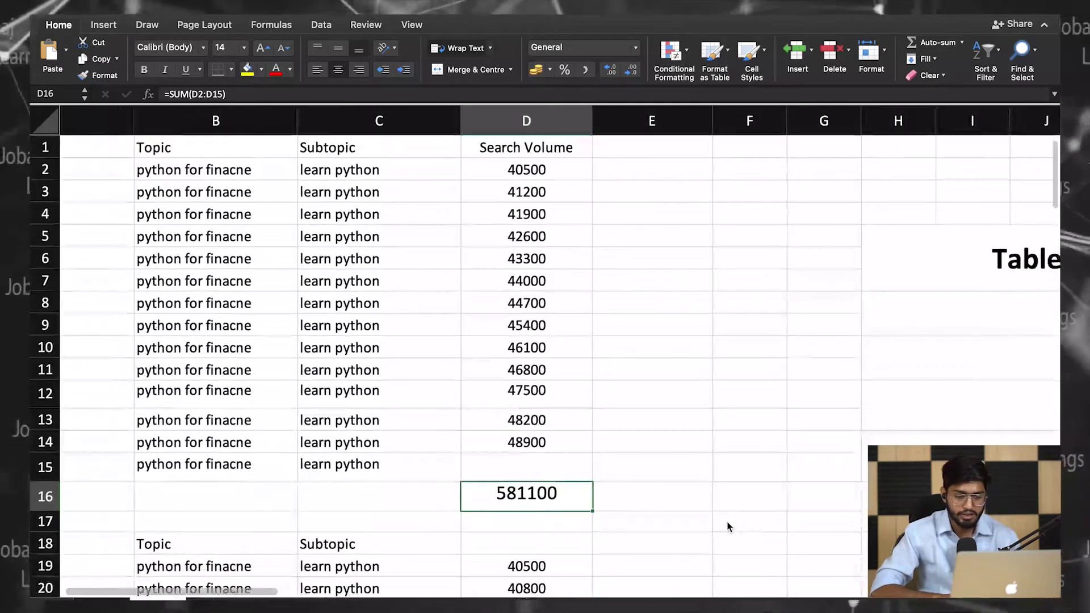
scroll(728, 527, right, 5)
scroll(728, 527, up, 3)
scroll(728, 527, down, 3)
scroll(728, 527, left, 3)
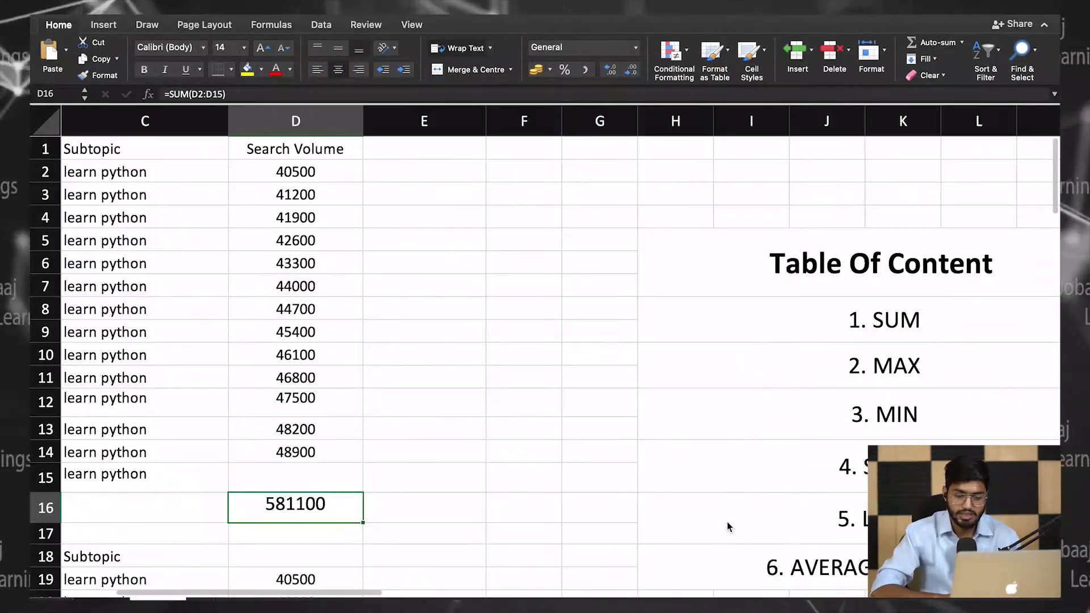
scroll(728, 527, down, 2)
scroll(728, 527, up, 3)
scroll(729, 527, down, 3)
scroll(729, 527, left, 2)
scroll(729, 528, up, 5)
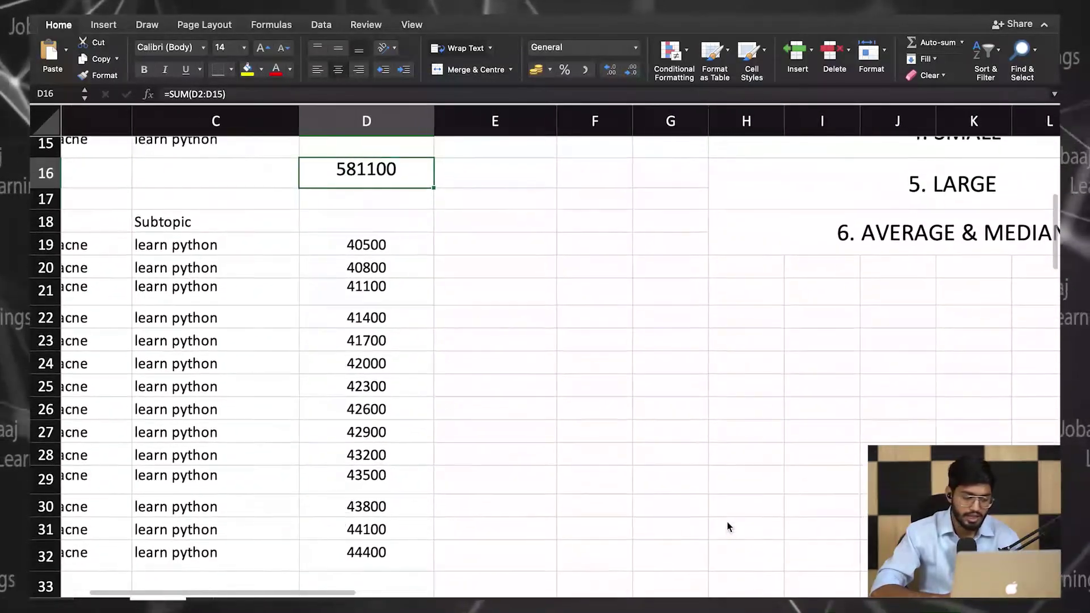
scroll(729, 528, right, 4)
scroll(728, 527, down, 3)
scroll(728, 527, left, 2)
scroll(728, 527, down, 3)
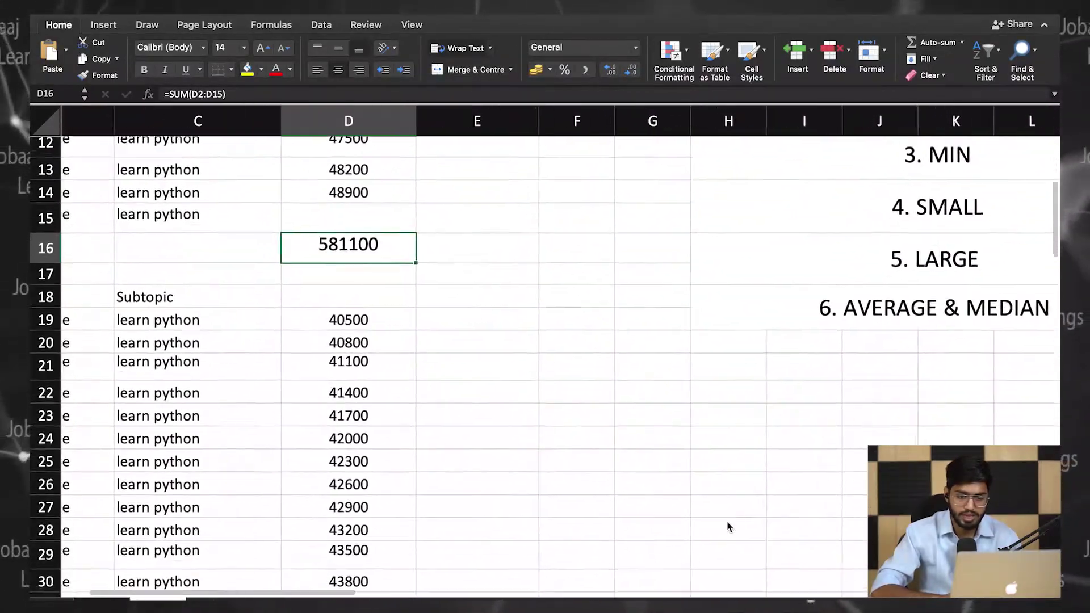
scroll(728, 527, up, 3)
Step: Enter the formula =MAX(D19:D32) in cell D33 below the second search-volume block
click(392, 366)
click(393, 450)
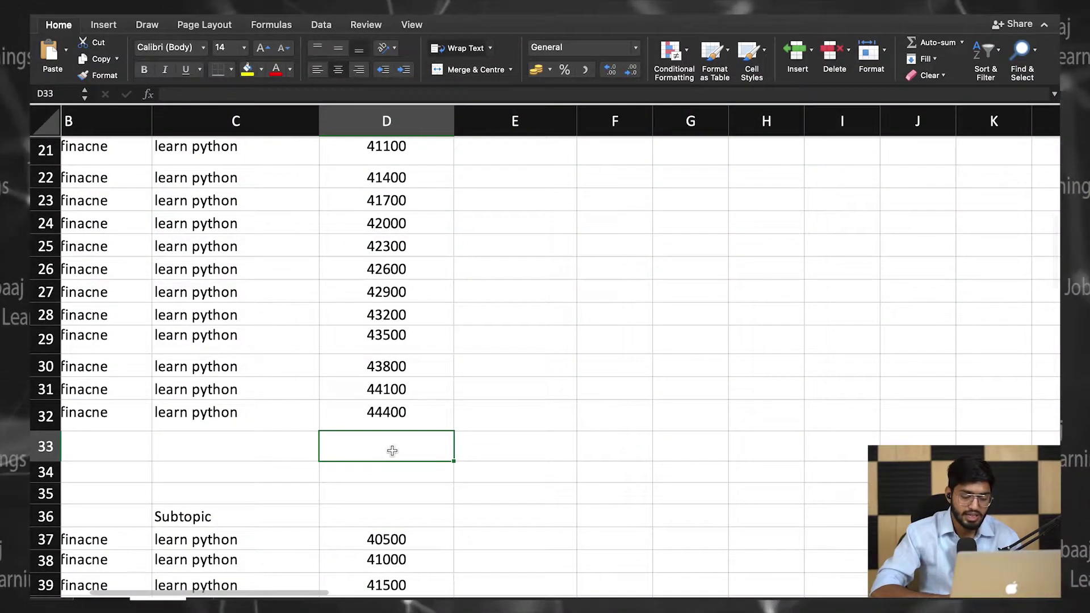
text(=MAX)
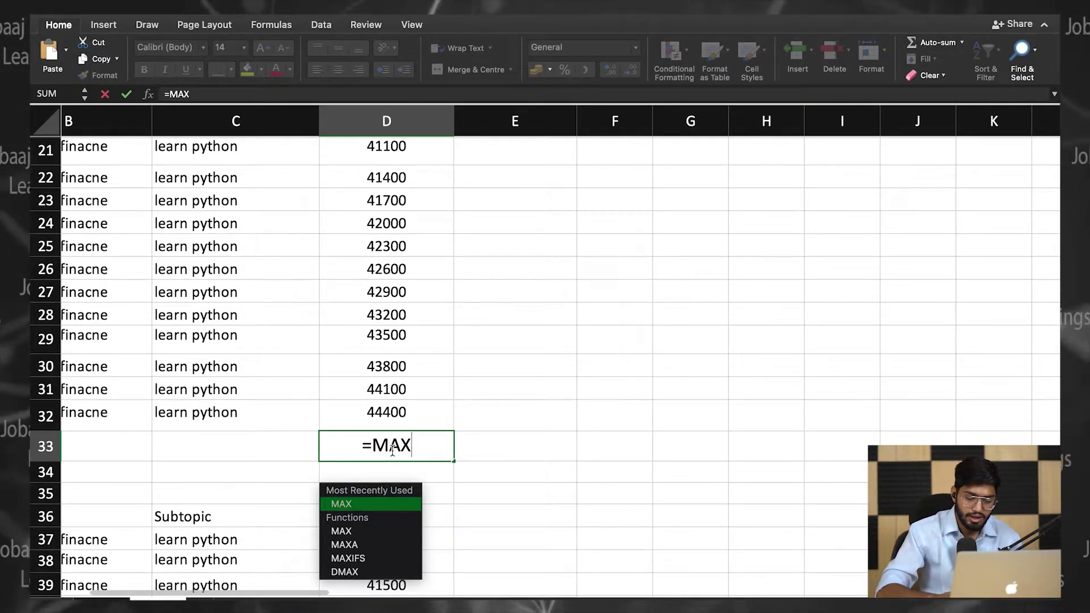
text(()
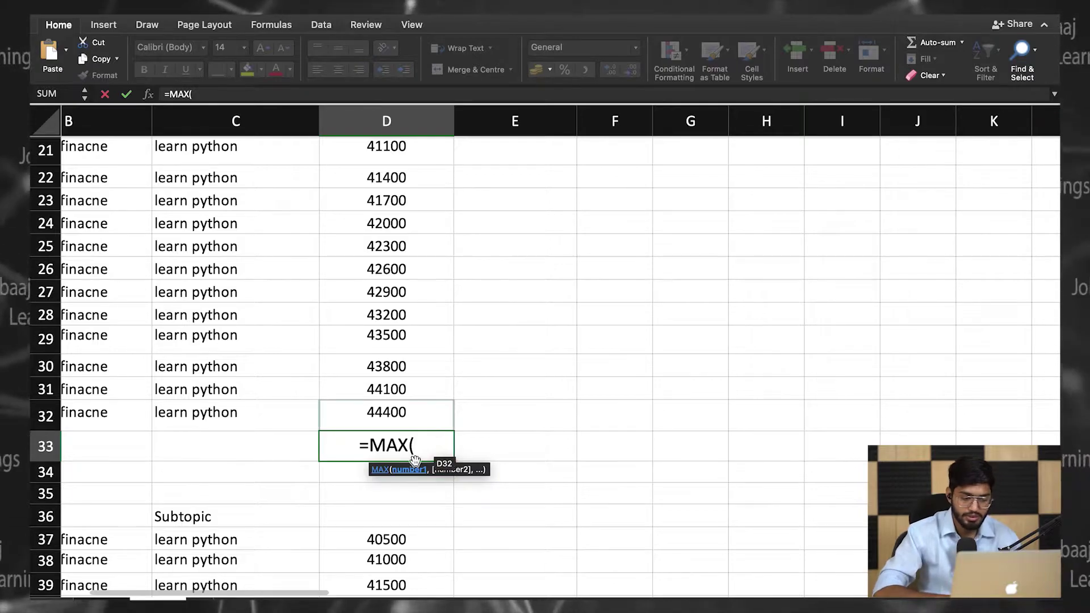
drag(392, 414, 375, 191)
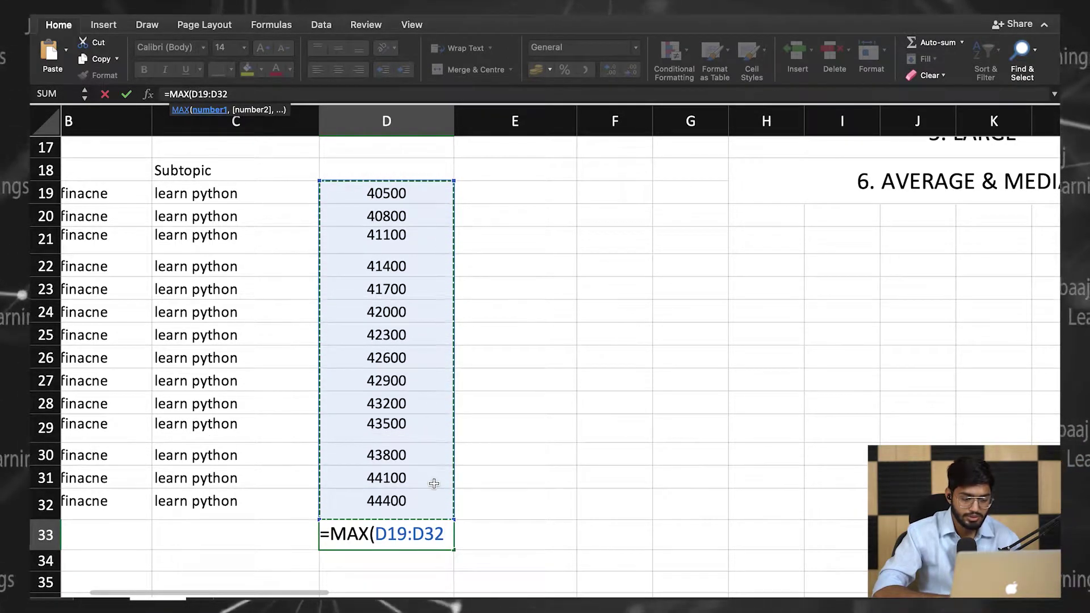
text())
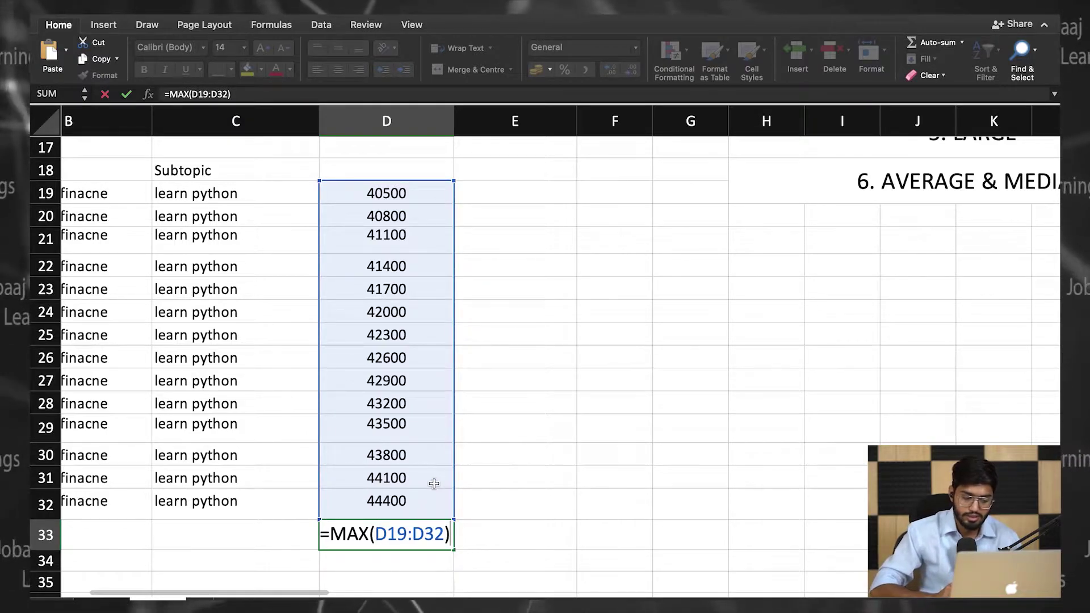
key(Return)
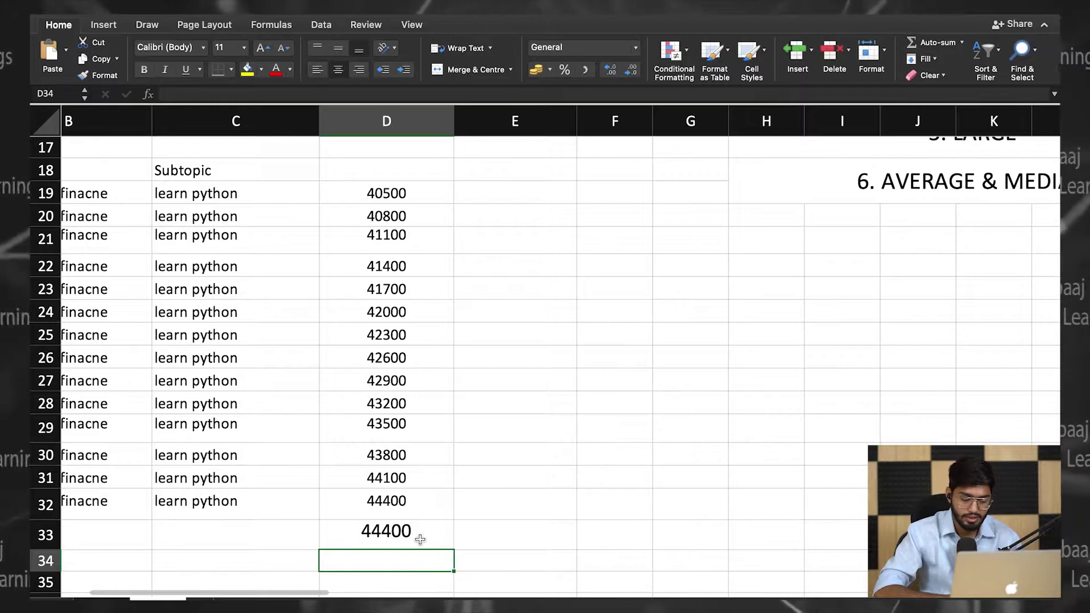
click(402, 536)
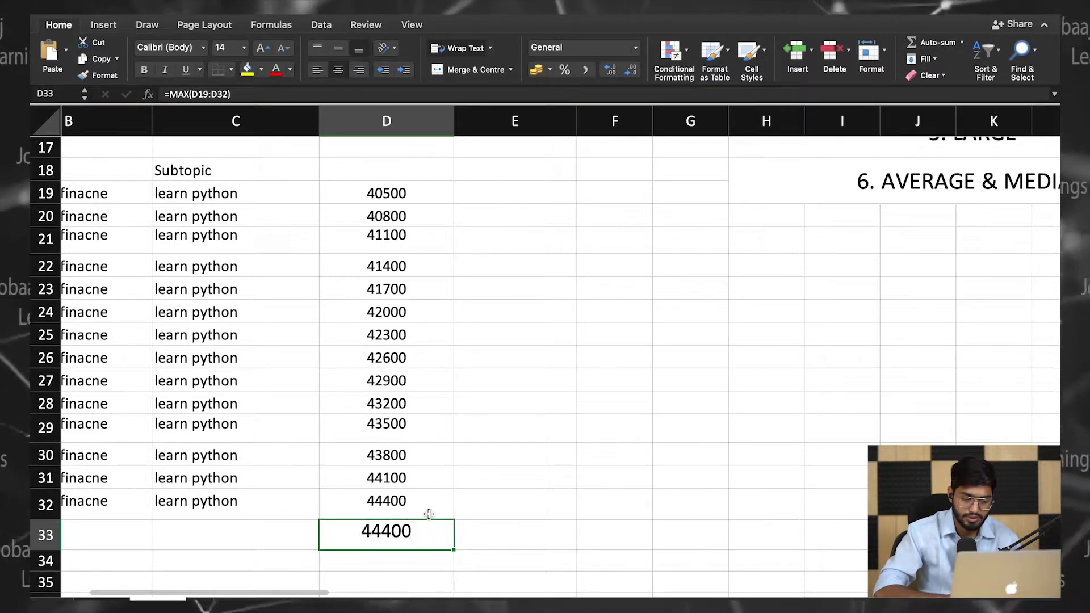
Step: Enter the formula =MIN(D37:D50) in cell D51 below the third search-volume block
scroll(428, 514, down, 10)
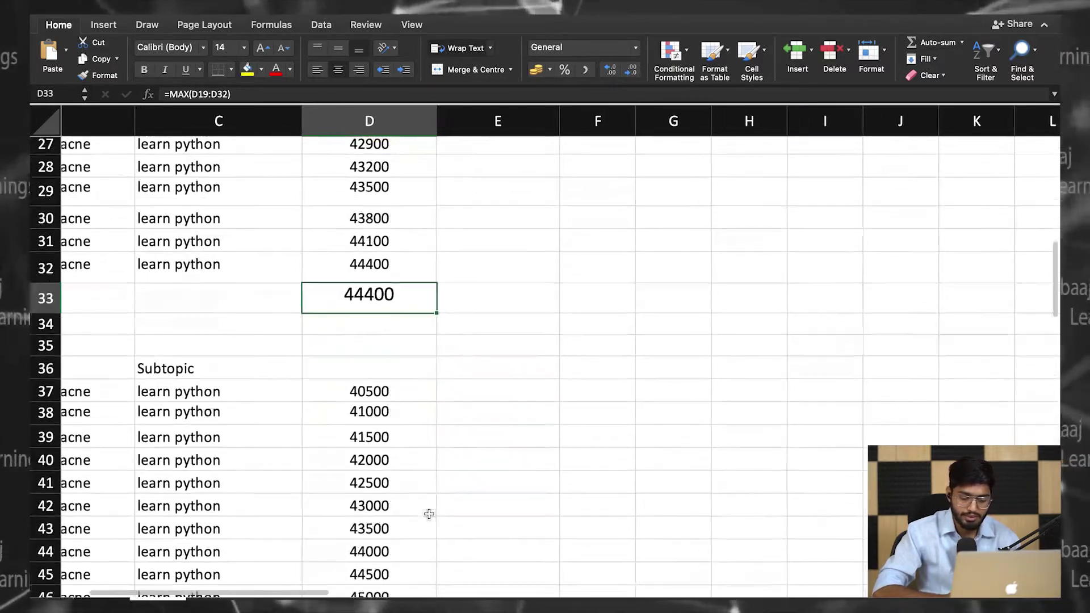
click(379, 481)
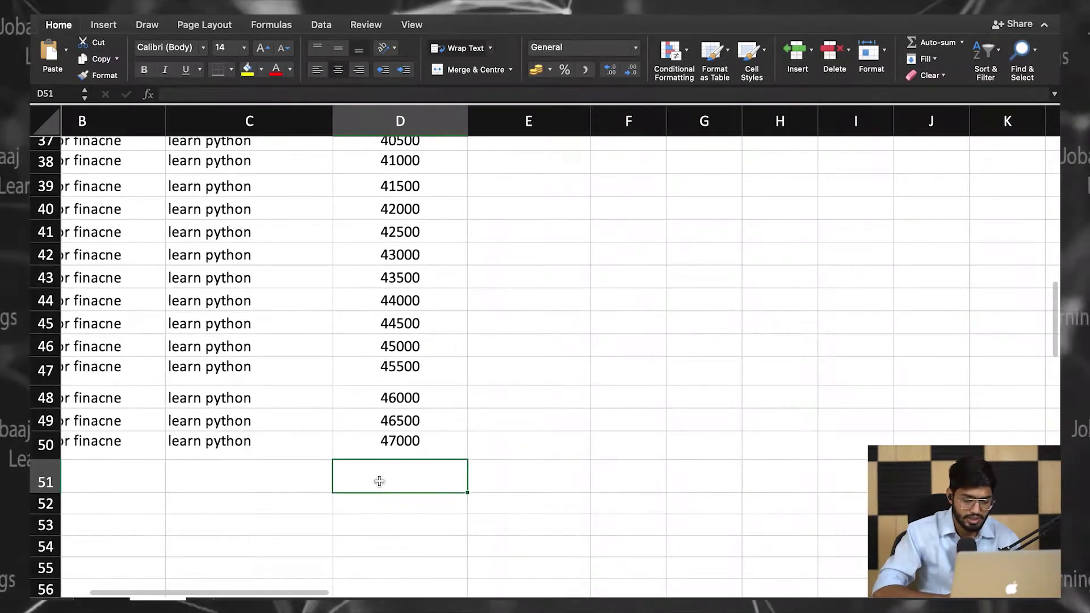
text(=MIB)
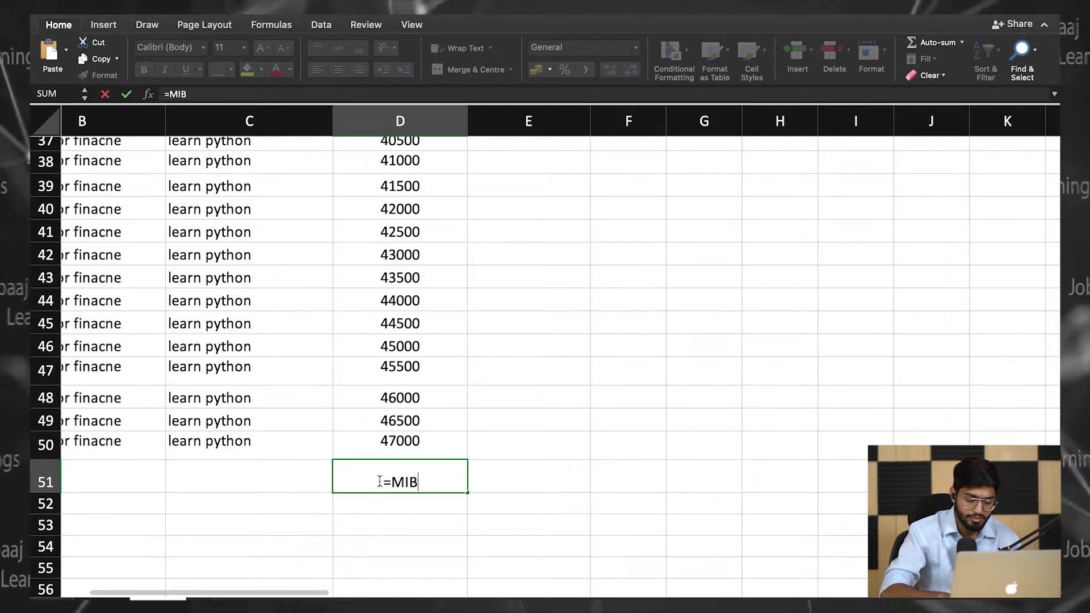
key(BackSpace)
text(N)
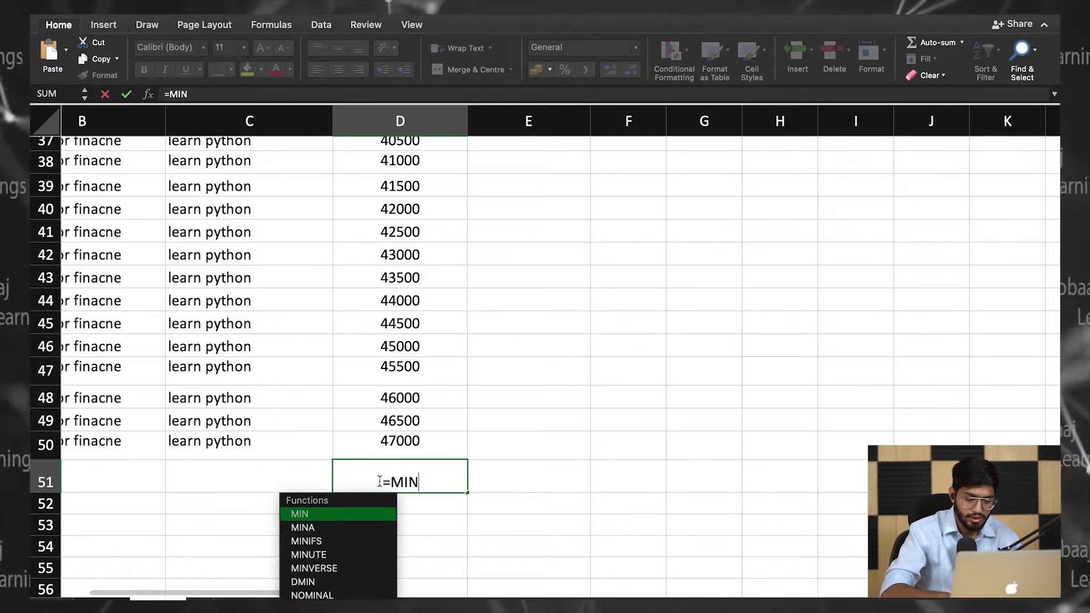
text(()
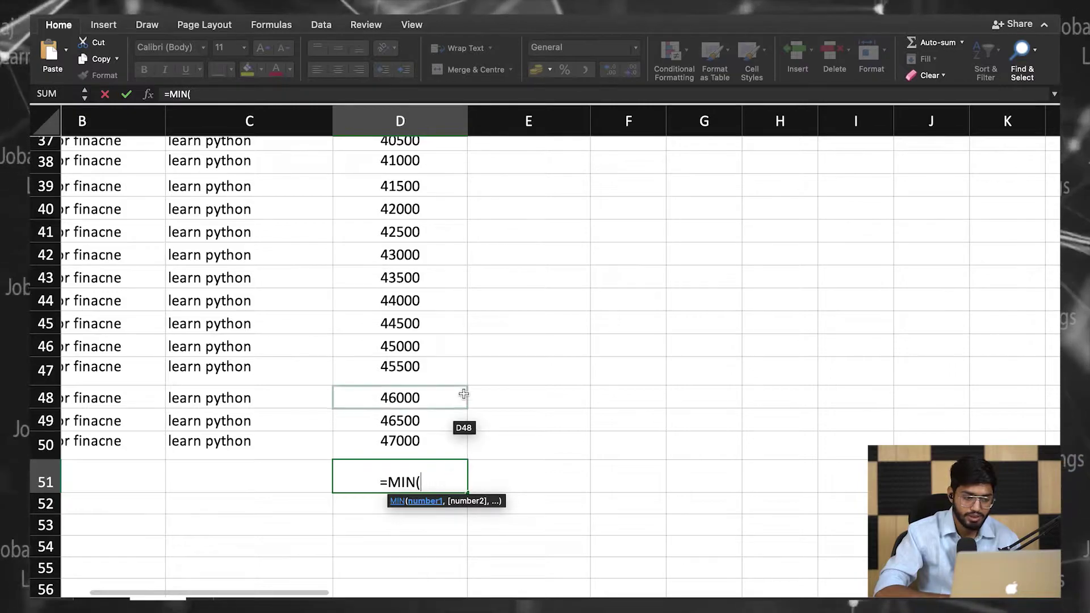
scroll(462, 409, up, 2)
drag(432, 492, 395, 197)
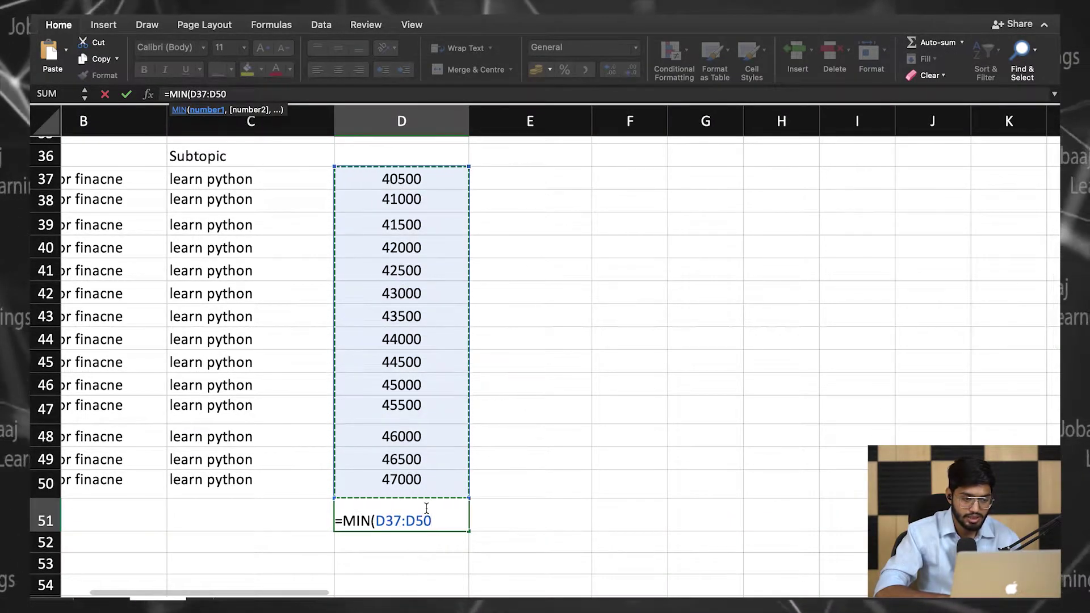
text())
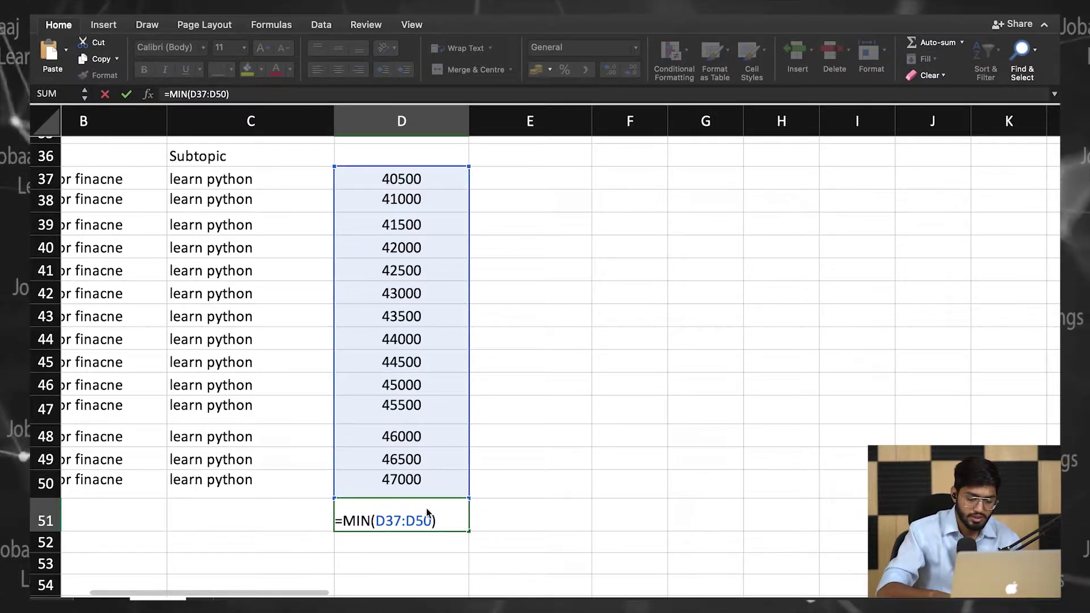
key(Return)
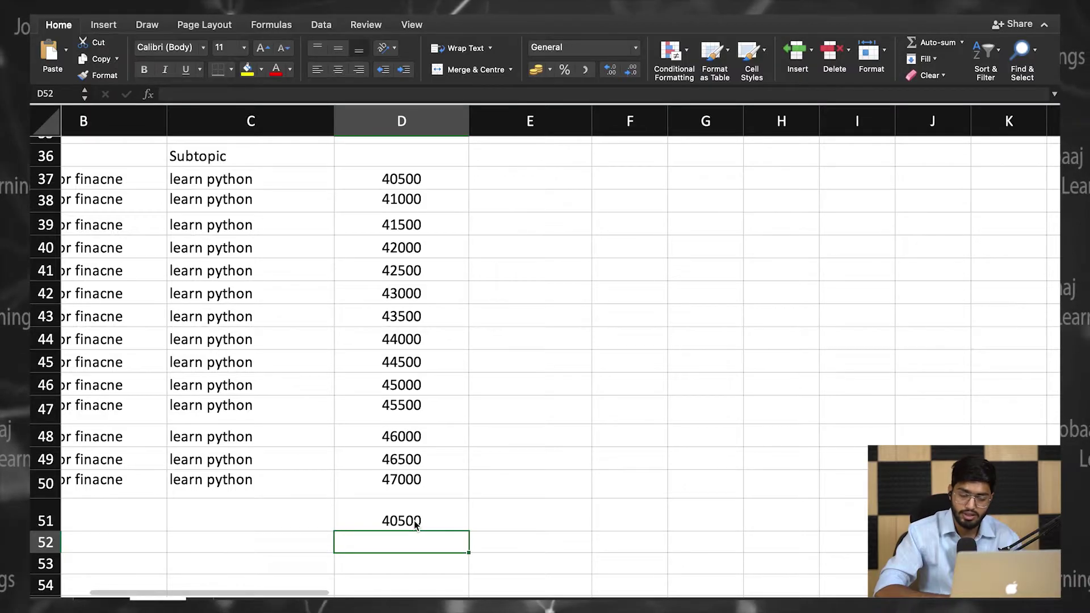
Step: Look over the table of contents and the SMALL() & LARGE() practice tables in columns M to T, rows 28 to 40
scroll(414, 520, down, 3)
scroll(414, 520, up, 2)
scroll(414, 520, up, 15)
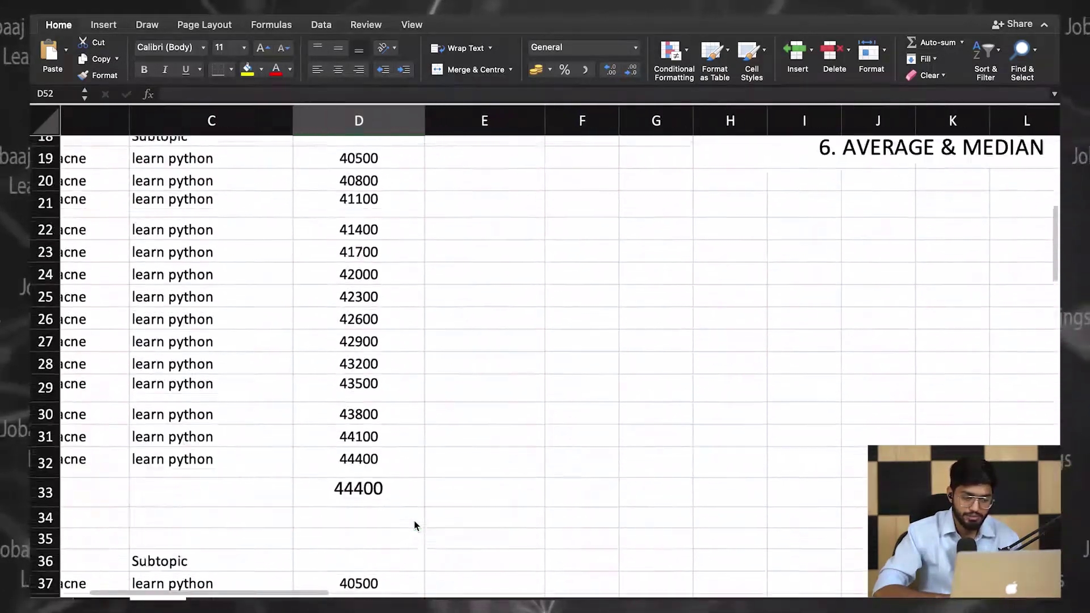
scroll(414, 521, right, 3)
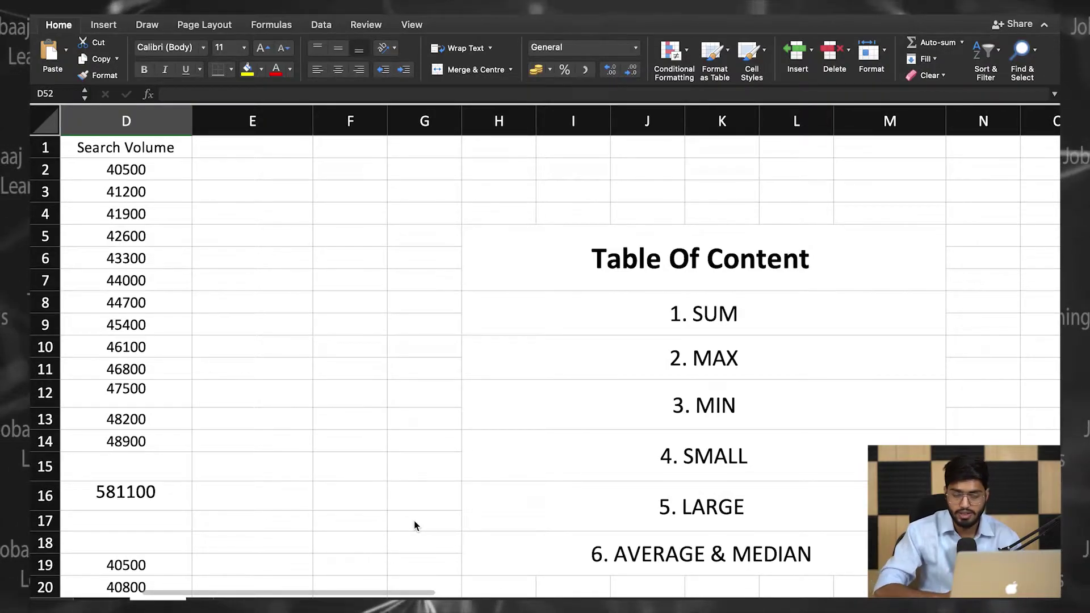
scroll(414, 521, down, 2)
scroll(414, 520, right, 1)
scroll(414, 521, down, 8)
scroll(414, 520, right, 3)
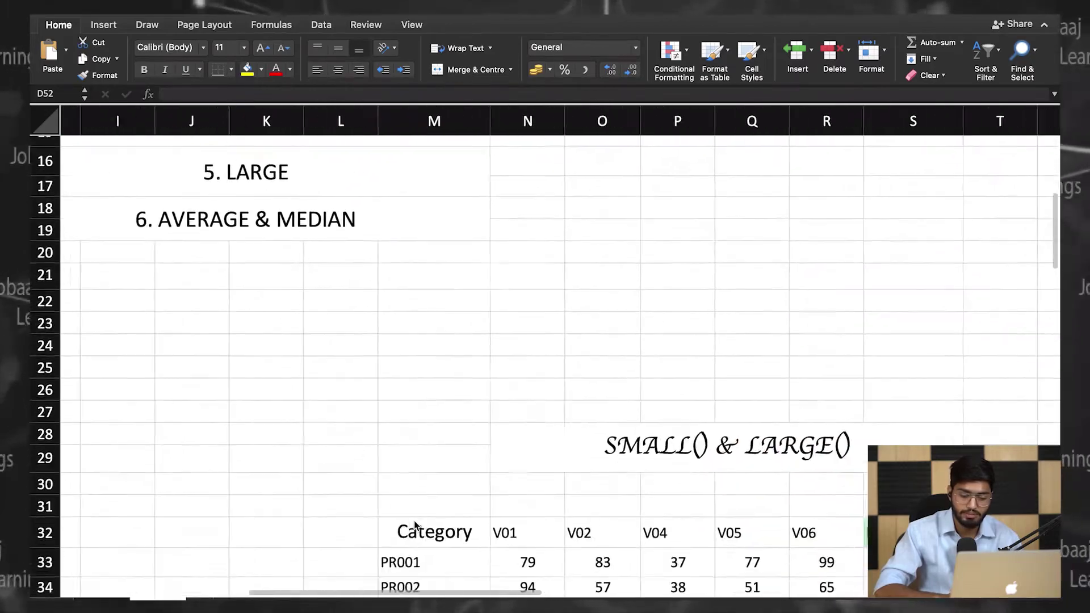
scroll(414, 520, right, 1)
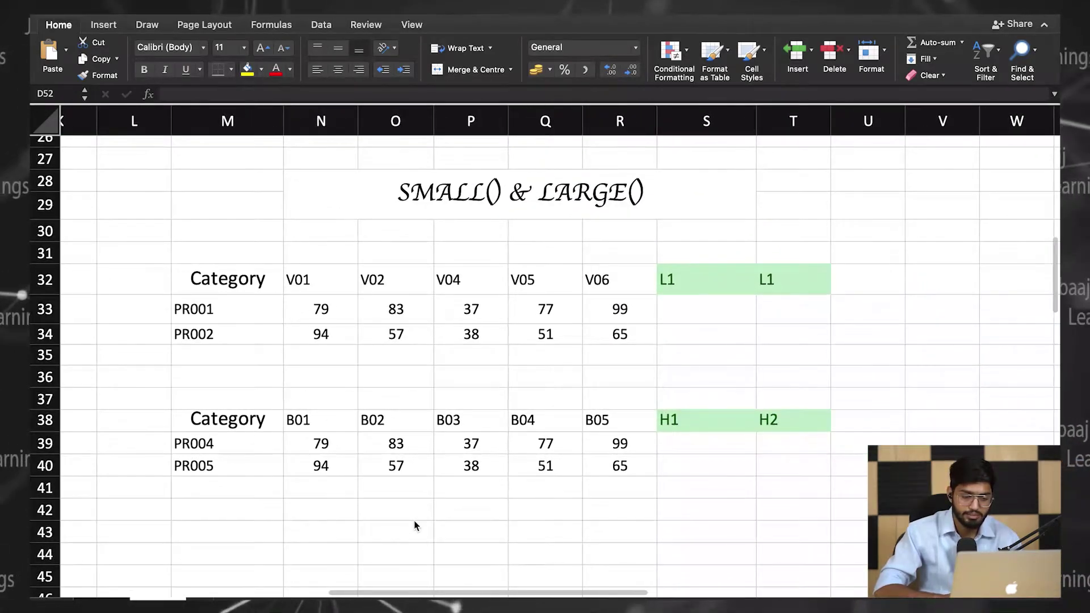
scroll(421, 525, up, 3)
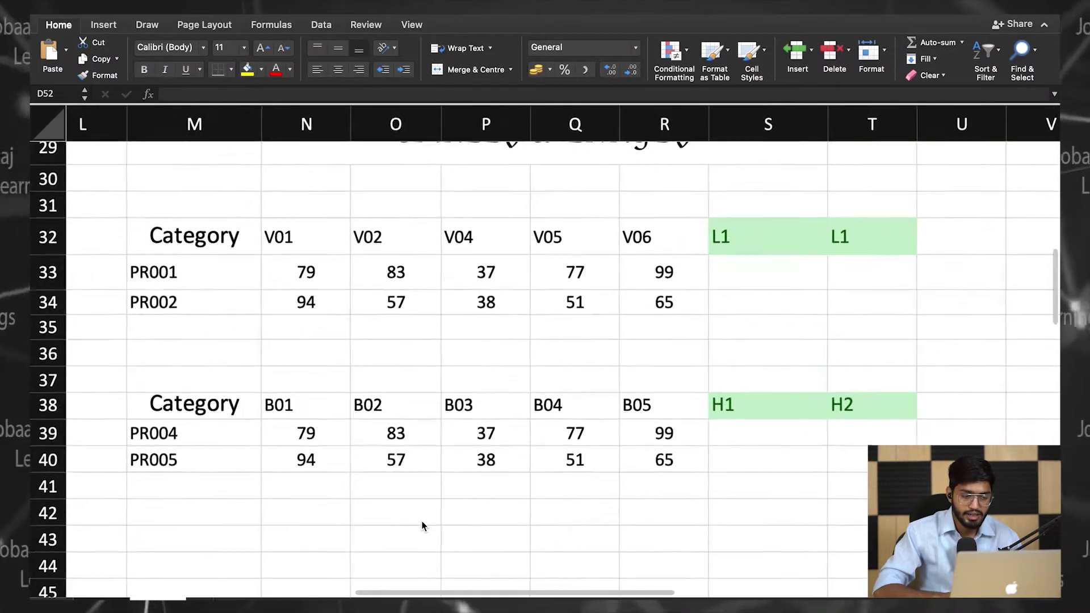
scroll(422, 526, up, 1)
scroll(422, 525, left, 1)
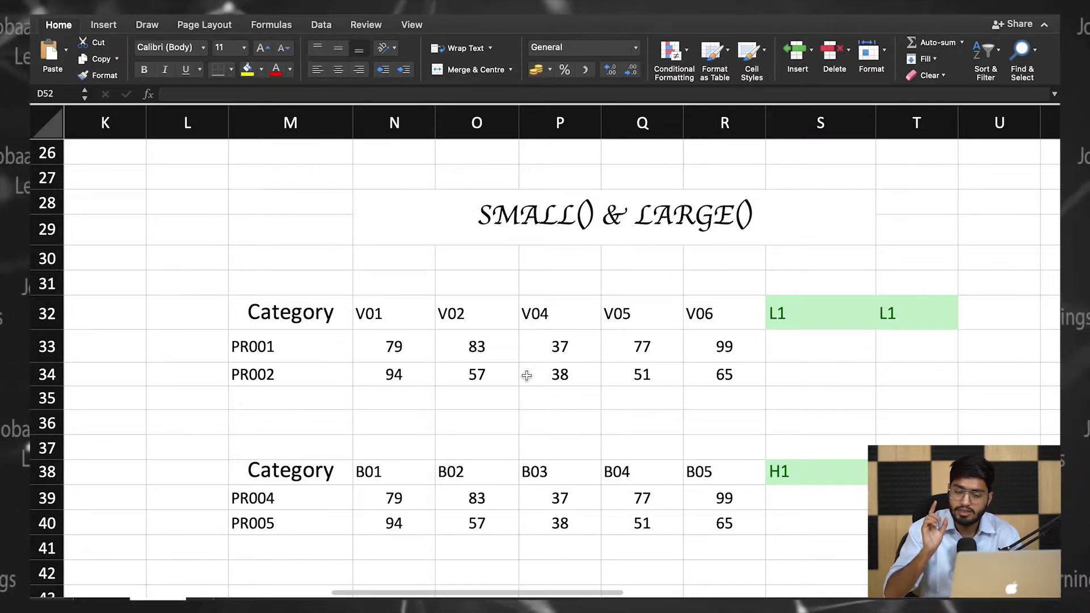
Step: Change the second green header of the upper practice table, cell T32, to L2
click(920, 307)
double_click(910, 311)
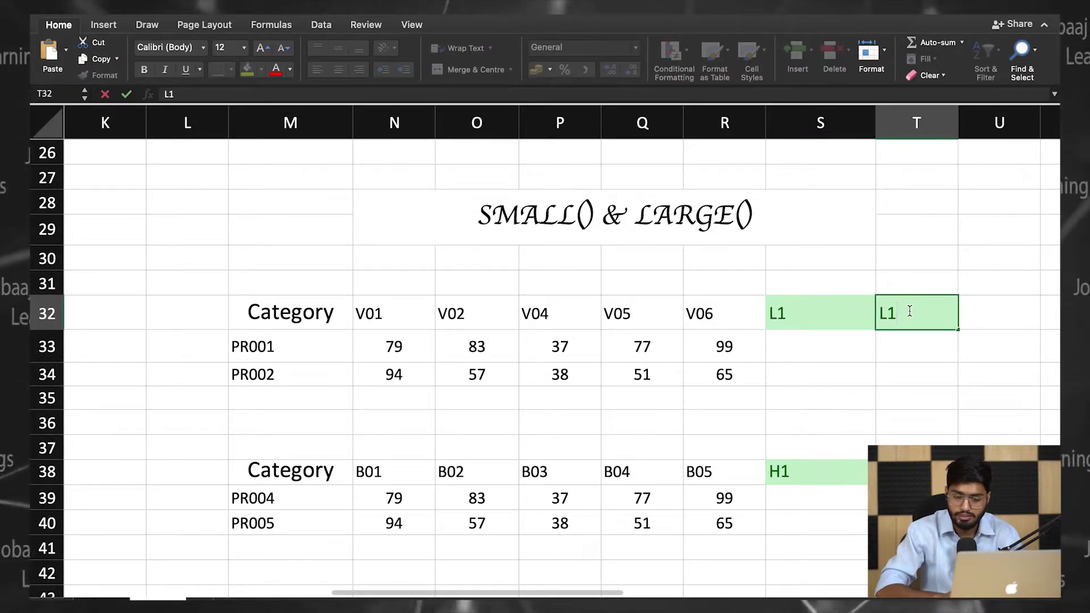
text(2)
click(849, 343)
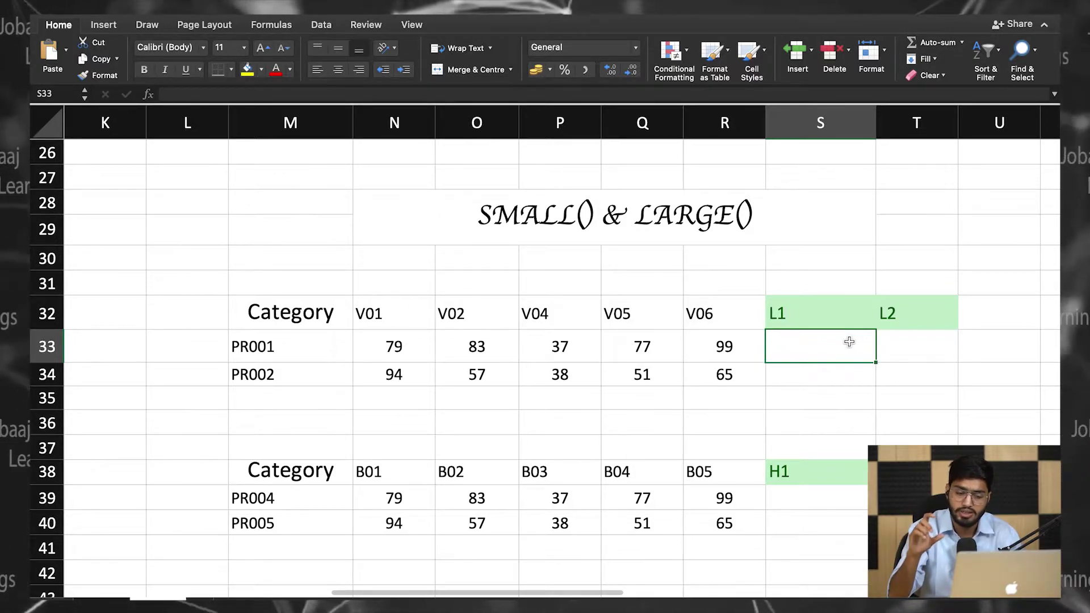
Step: Enter the formula =SMALL(N33:R33,1) in cell S33 for the lowest PR001 value
double_click(820, 355)
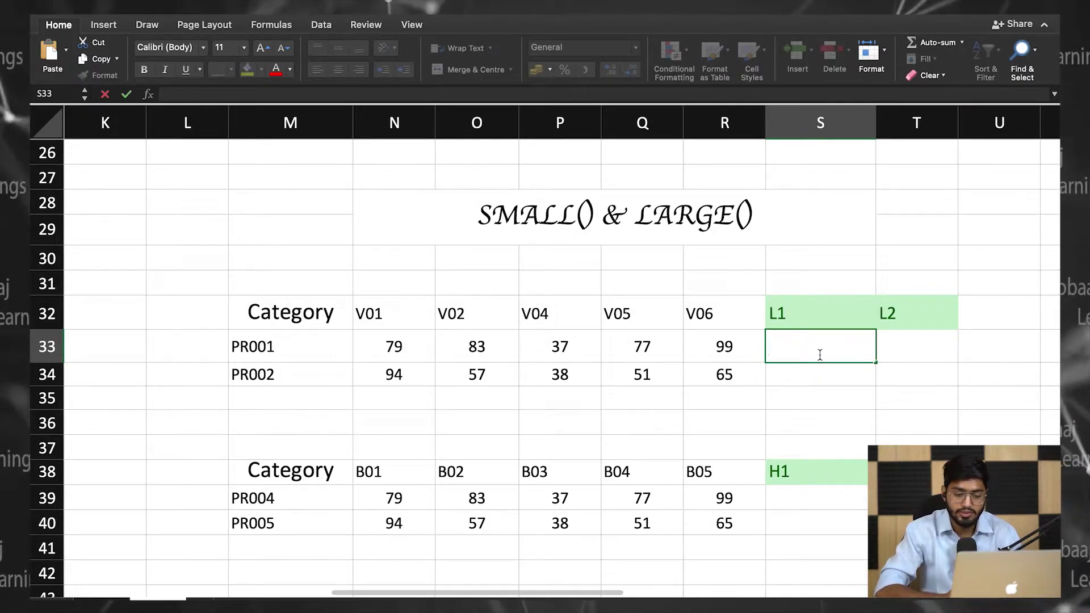
text(=)
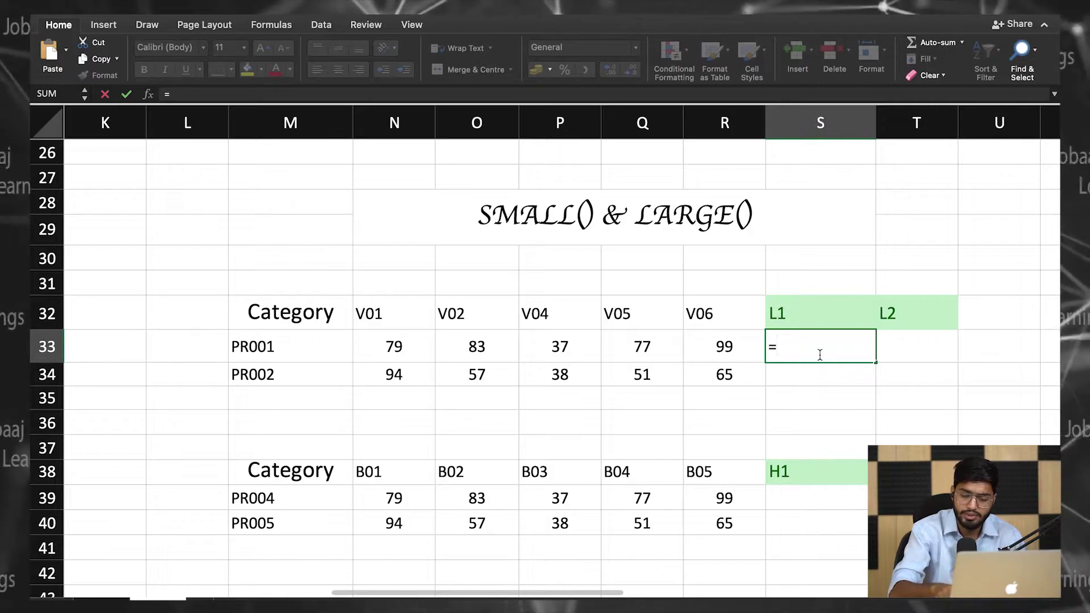
text(SMA)
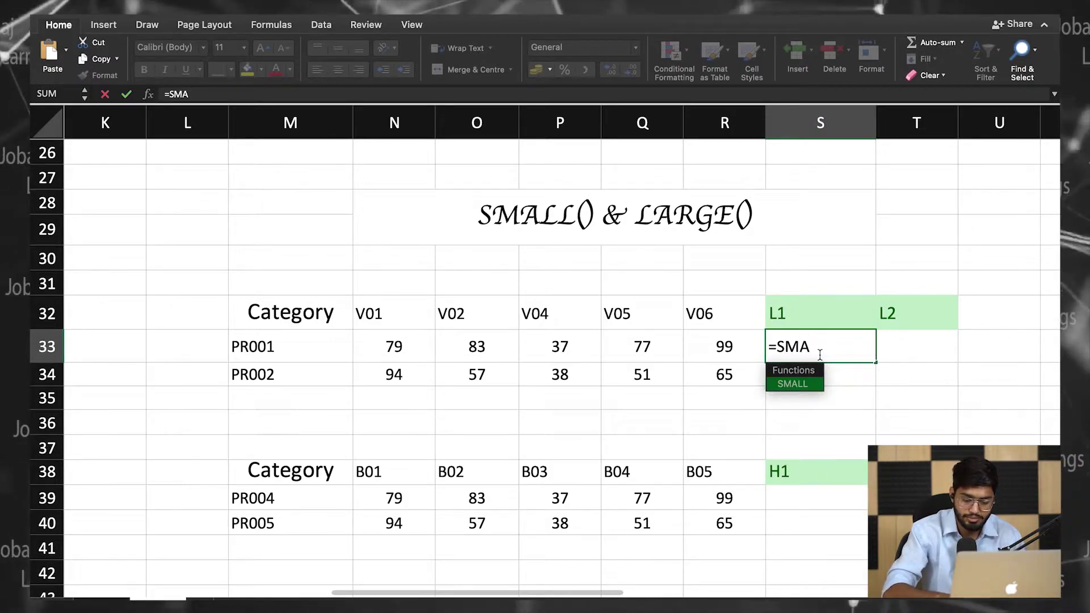
text(LL)
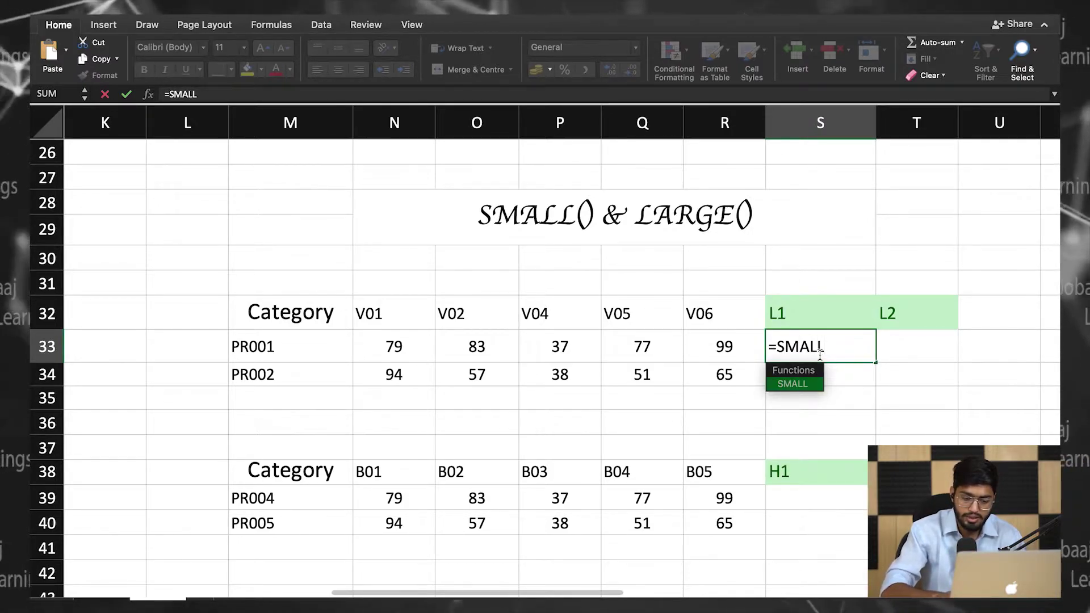
text(()
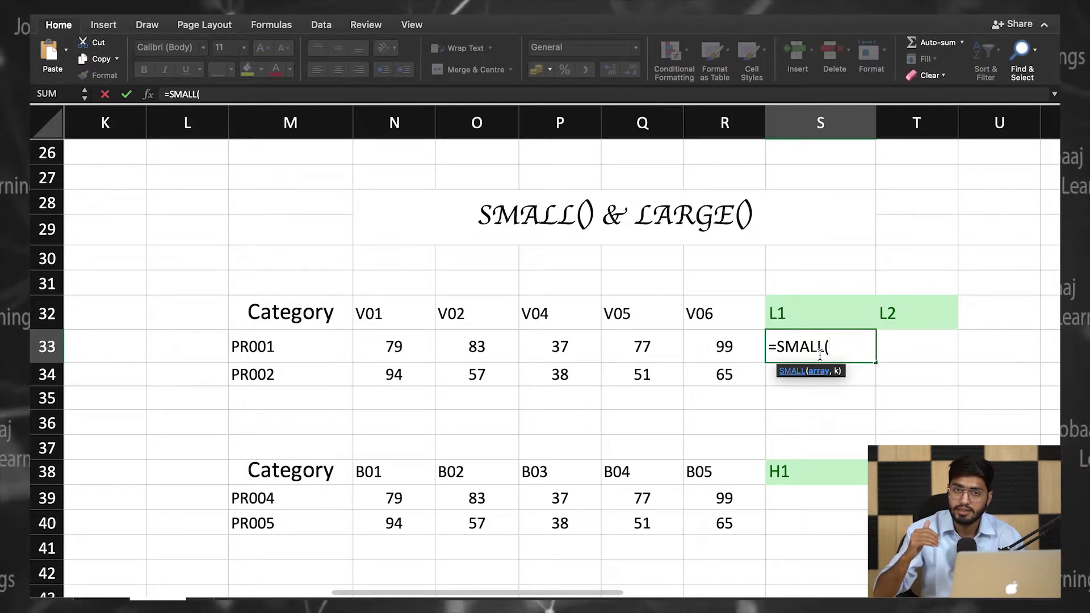
click(709, 348)
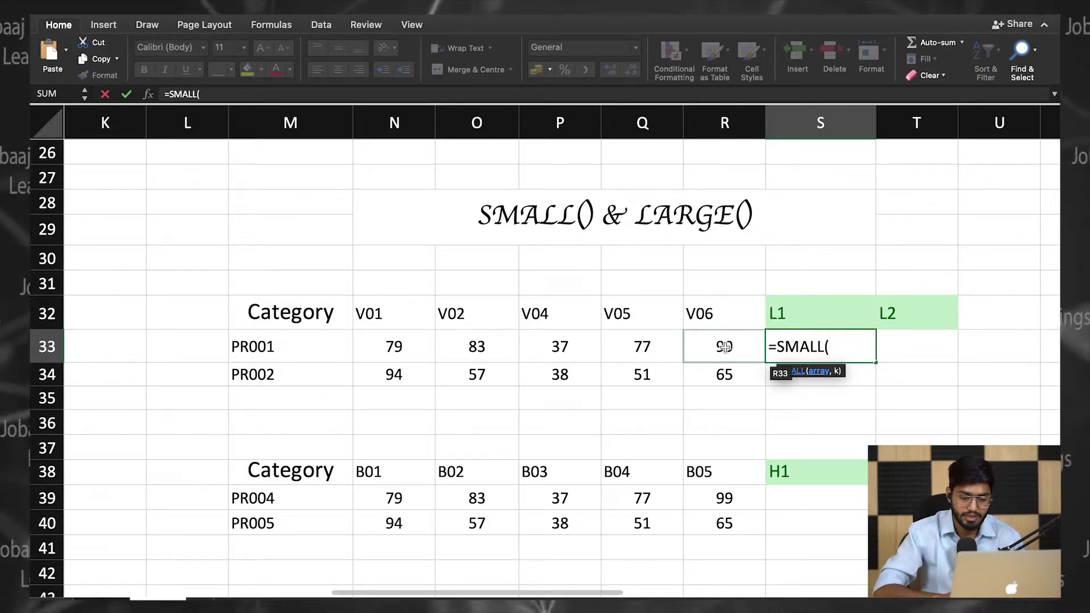
drag(724, 346, 421, 356)
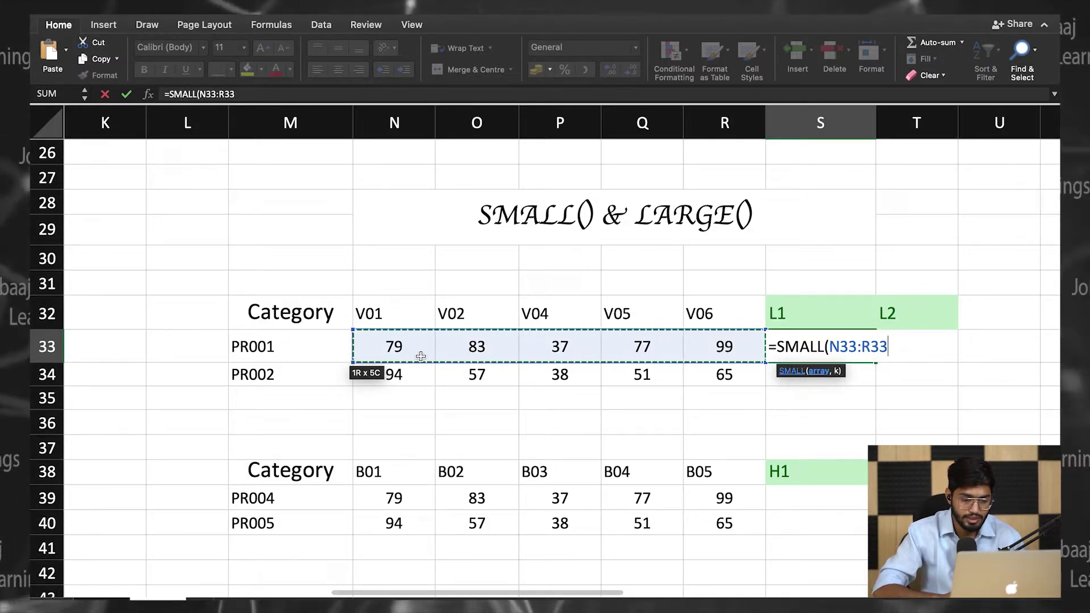
text(,)
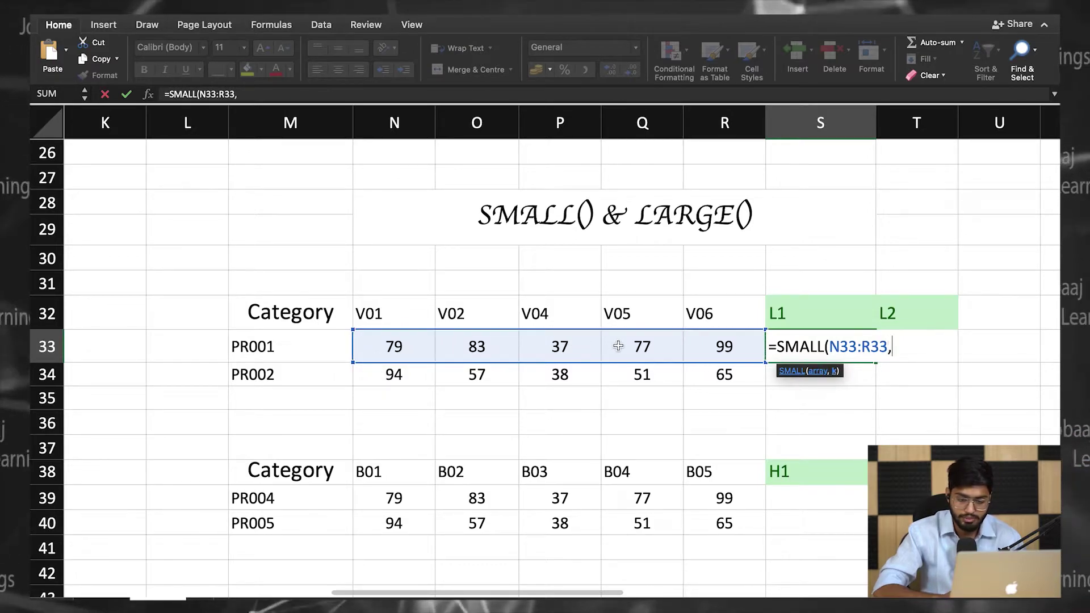
text(1)
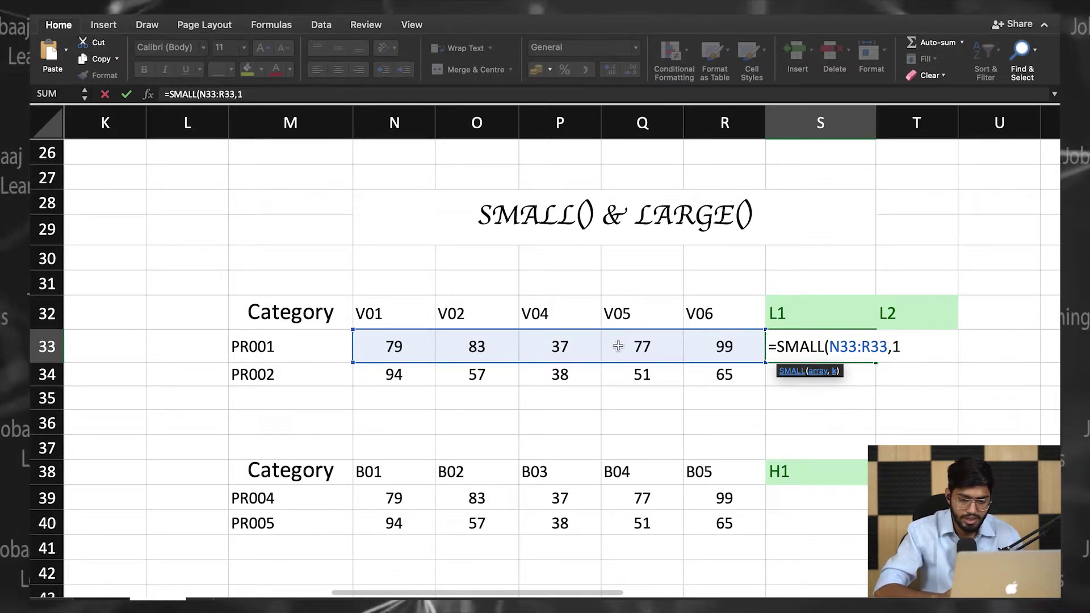
text())
key(Return)
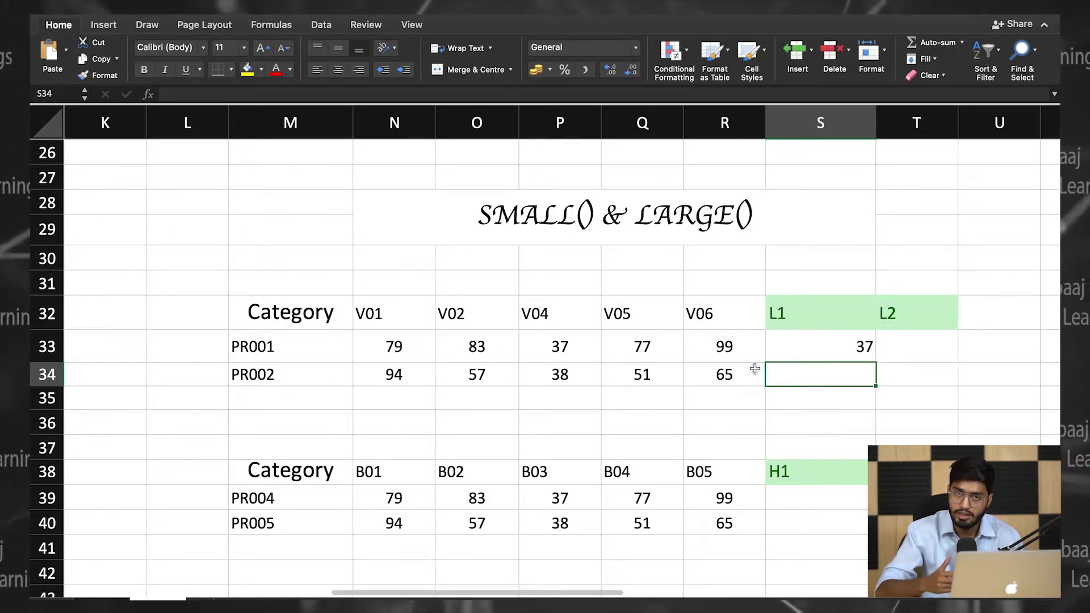
Step: Enter the formula =SMALL(N33:R33,2) in cell T33 for the second-lowest PR001 value
click(918, 347)
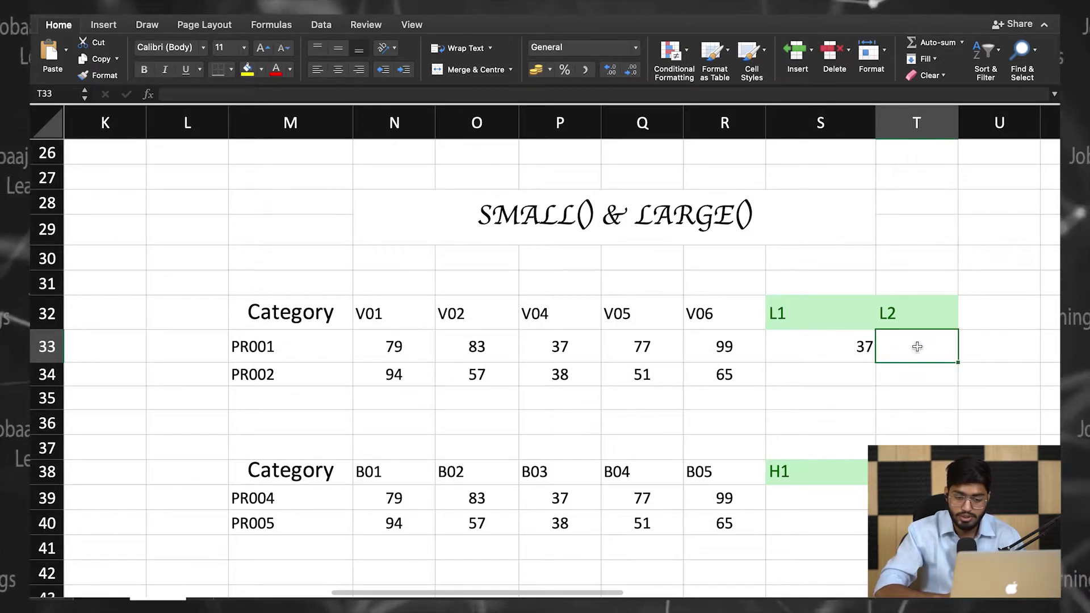
text(=SMA)
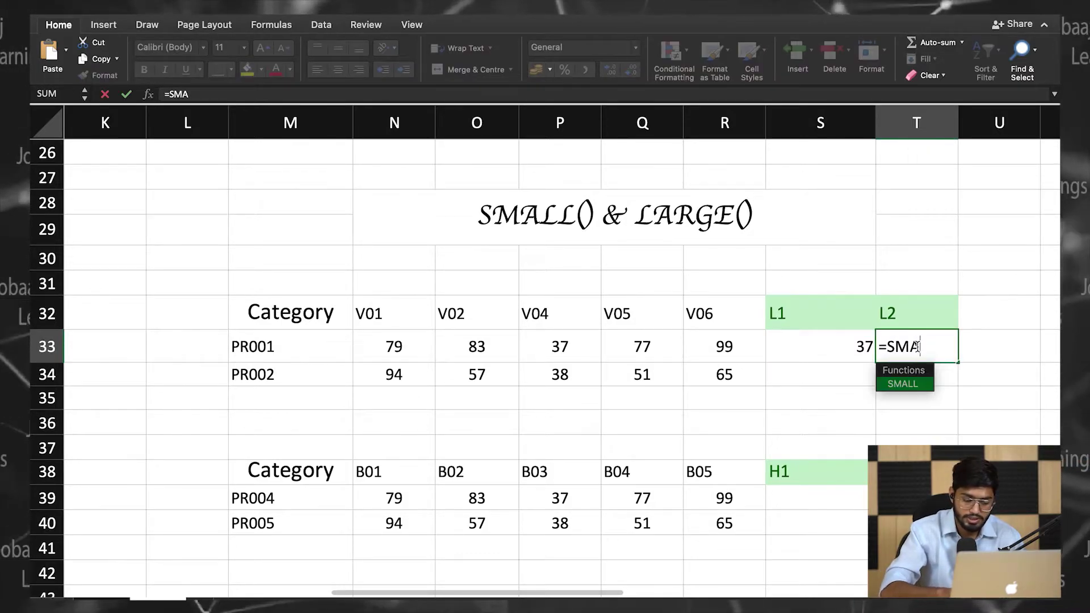
text(LL()
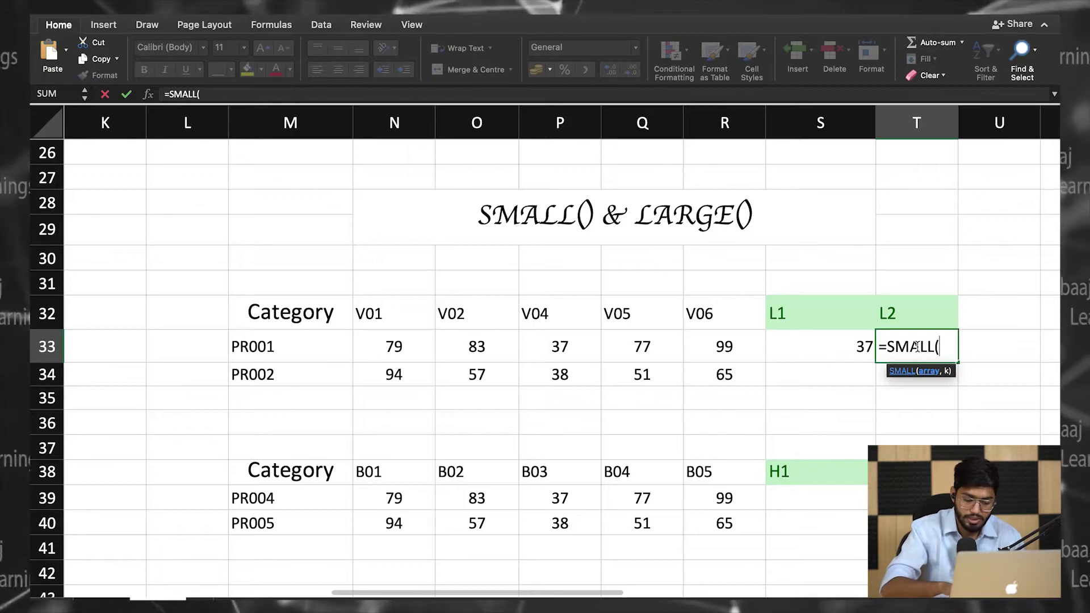
drag(722, 348, 397, 348)
text(,2))
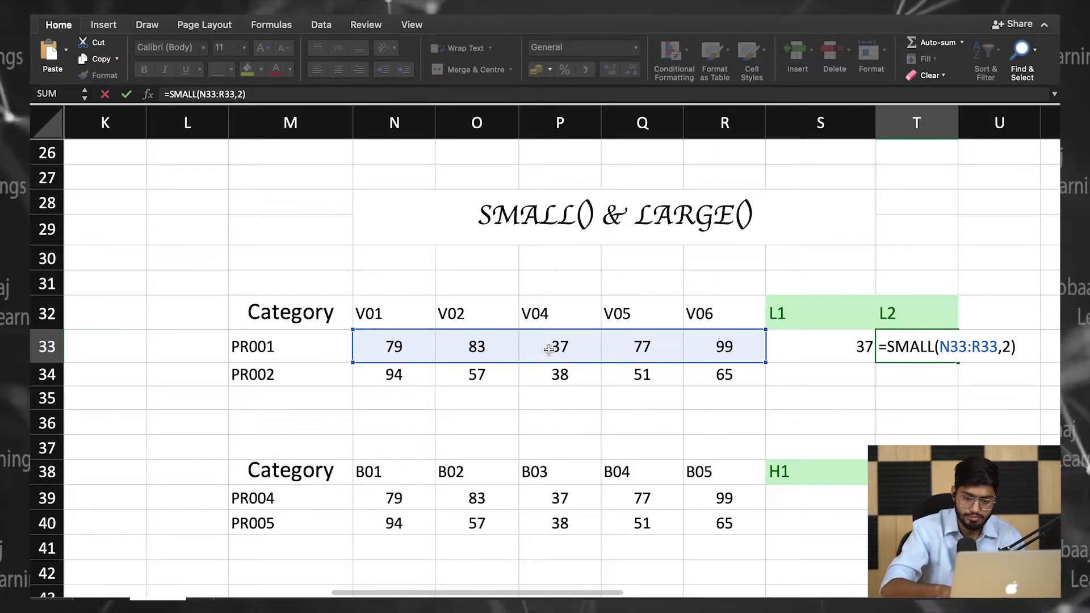
key(Return)
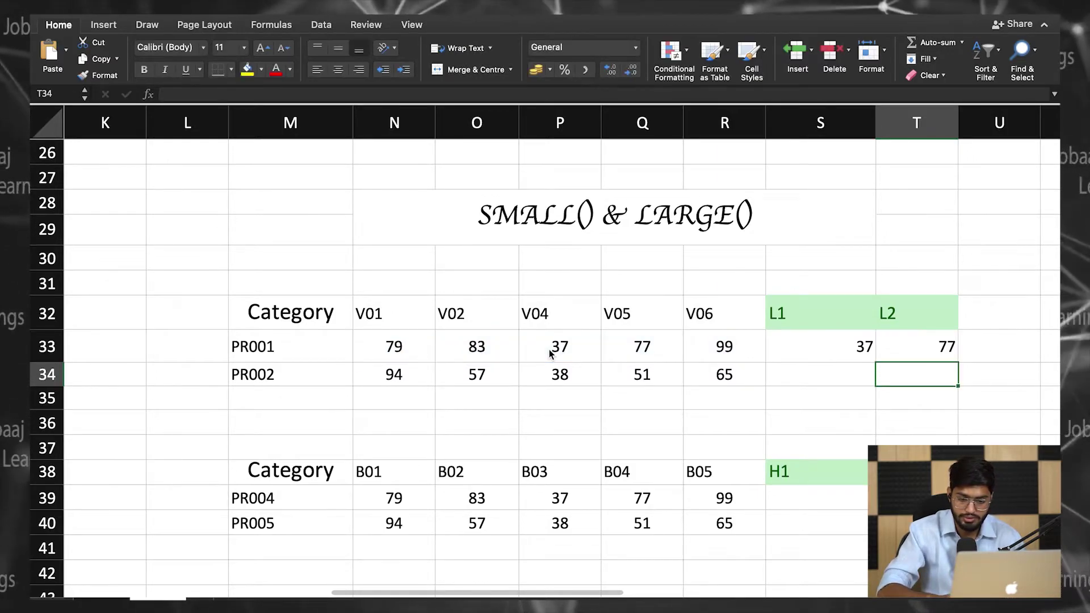
Step: Enter the formula =SMALL(N34:R34,1) in cell S34 for the lowest PR002 value
click(817, 383)
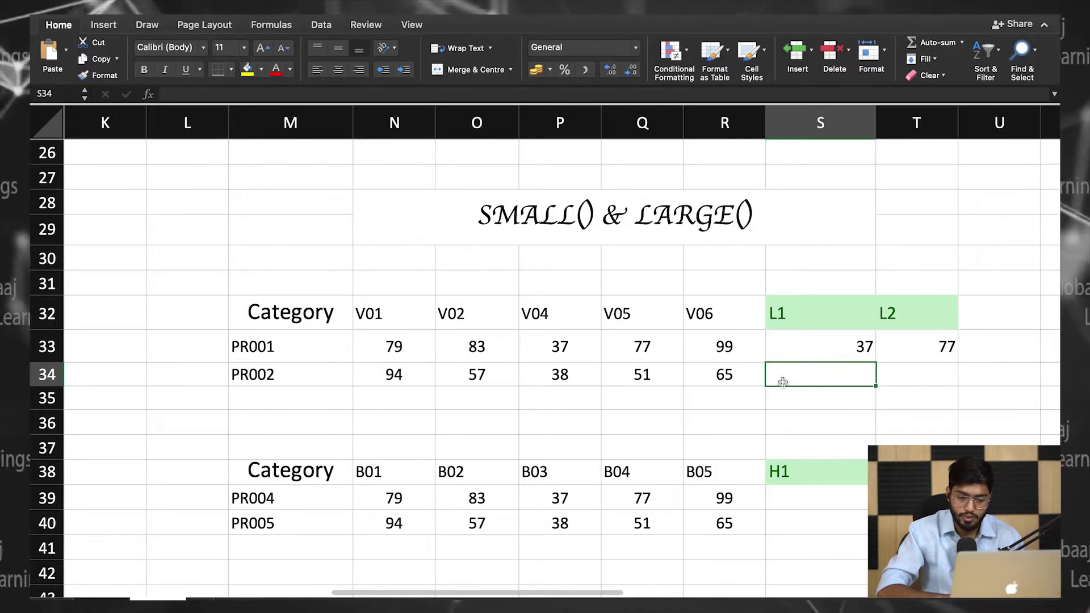
text(=SM)
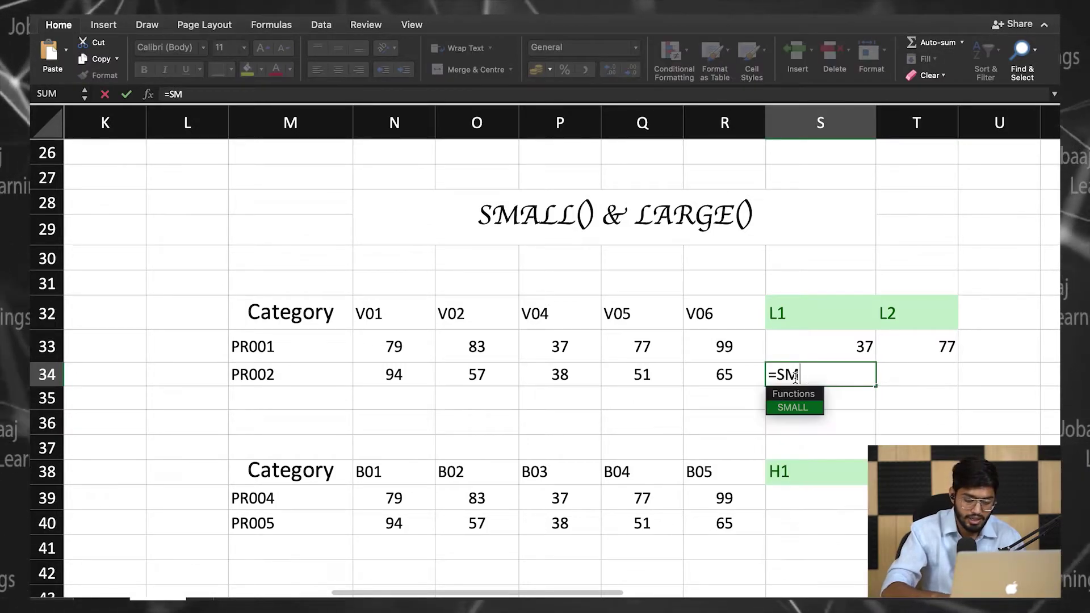
text(ALL()
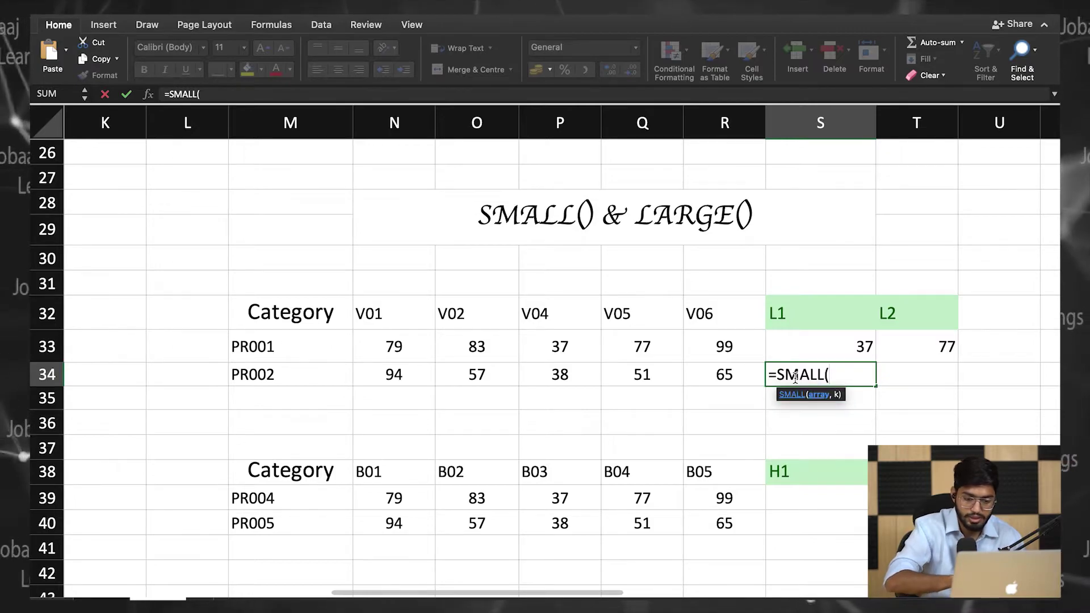
drag(726, 376, 397, 373)
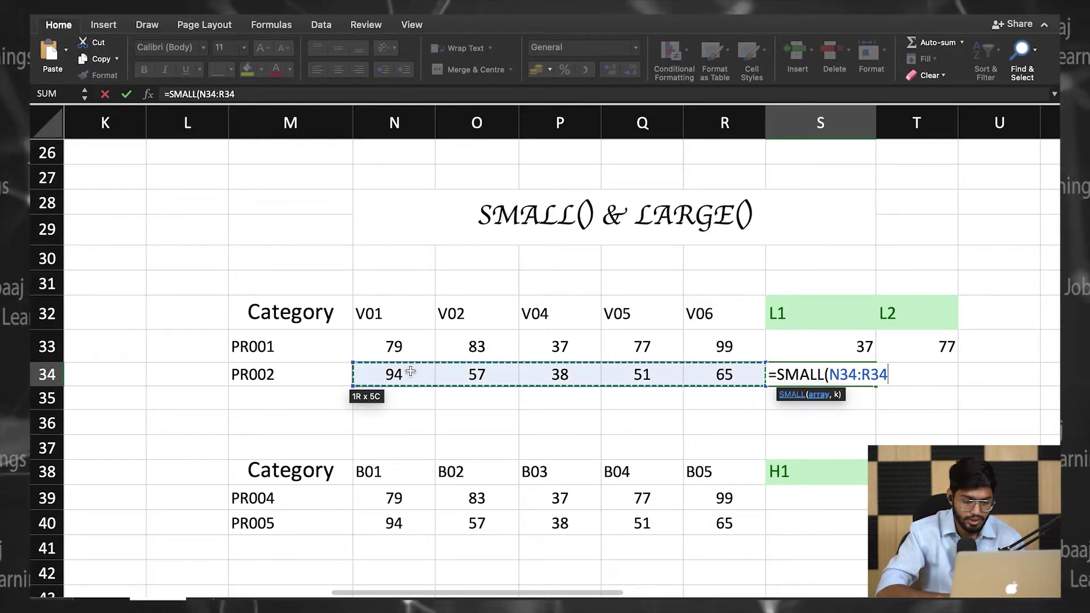
text(,)
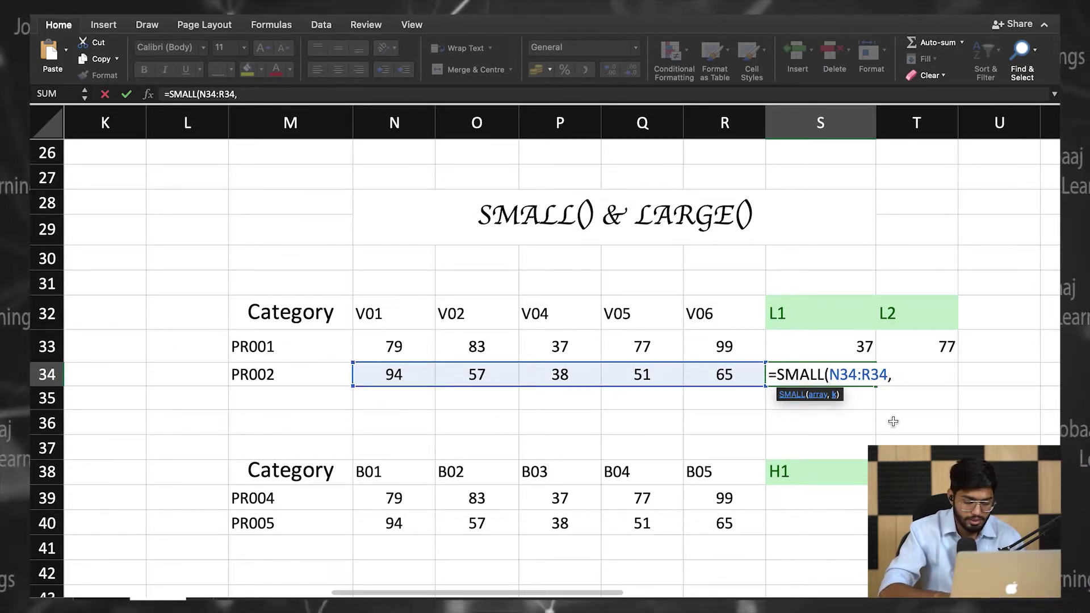
text(1))
key(Return)
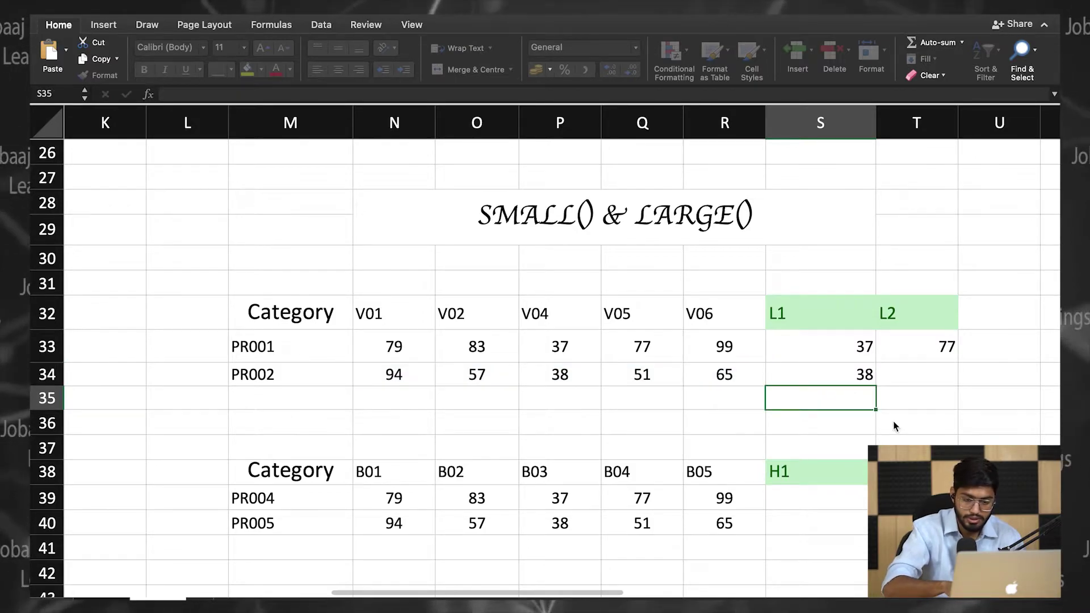
Step: Enter the formula =SMALL(N34:R34,2) in cell T34 for the second-lowest PR002 value
click(906, 382)
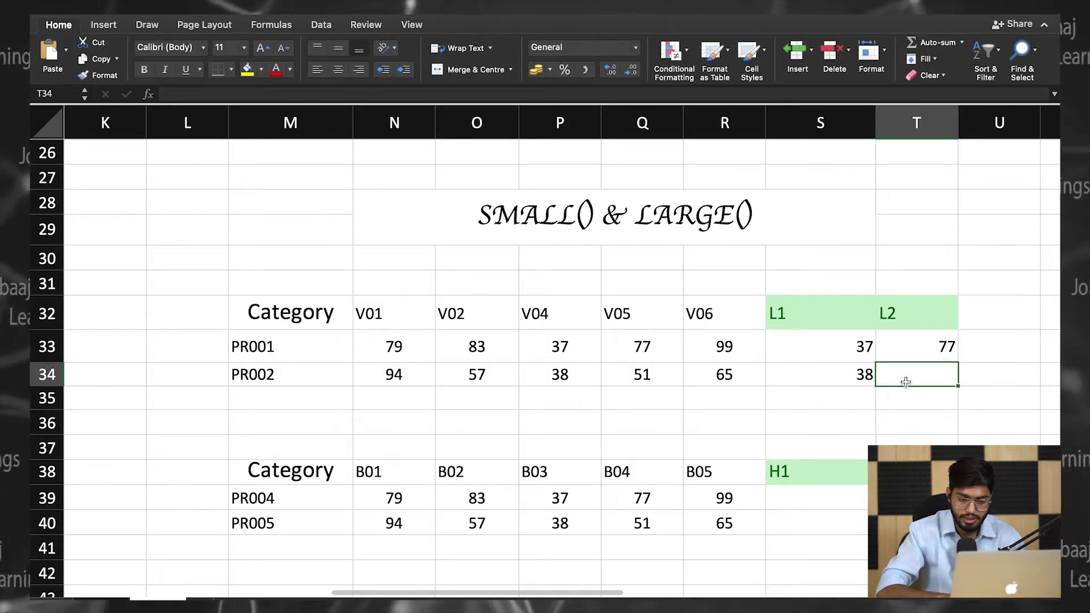
text(=SMALL()
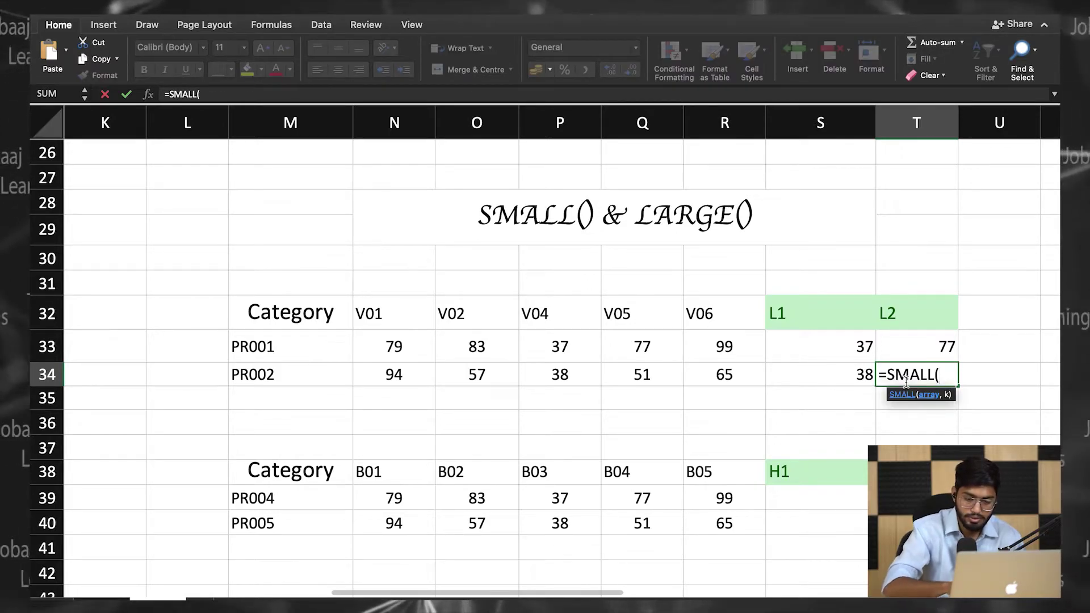
drag(732, 375, 387, 380)
text(,)
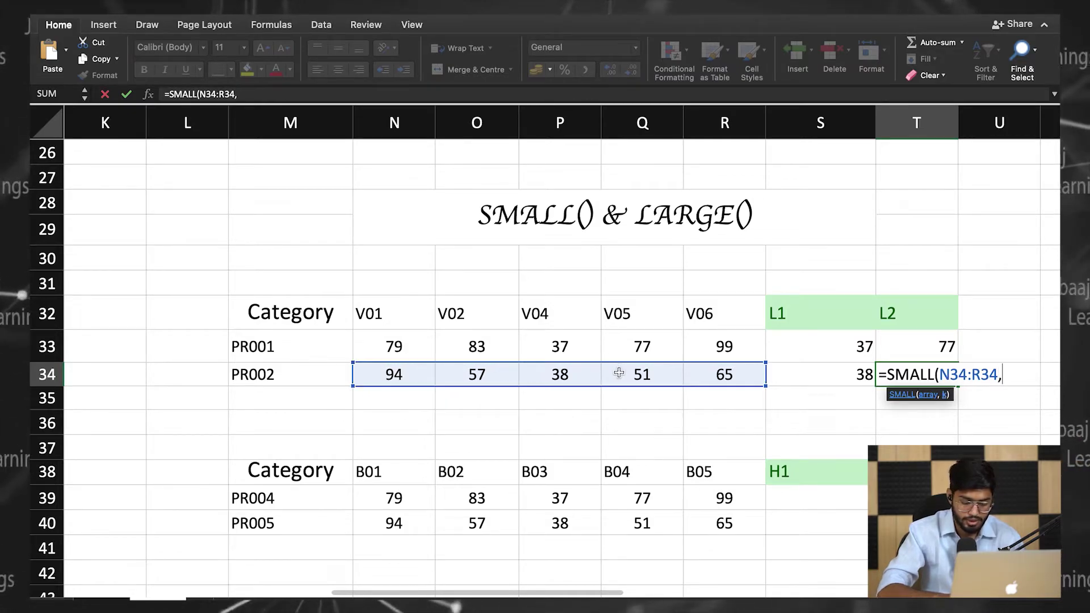
text(2))
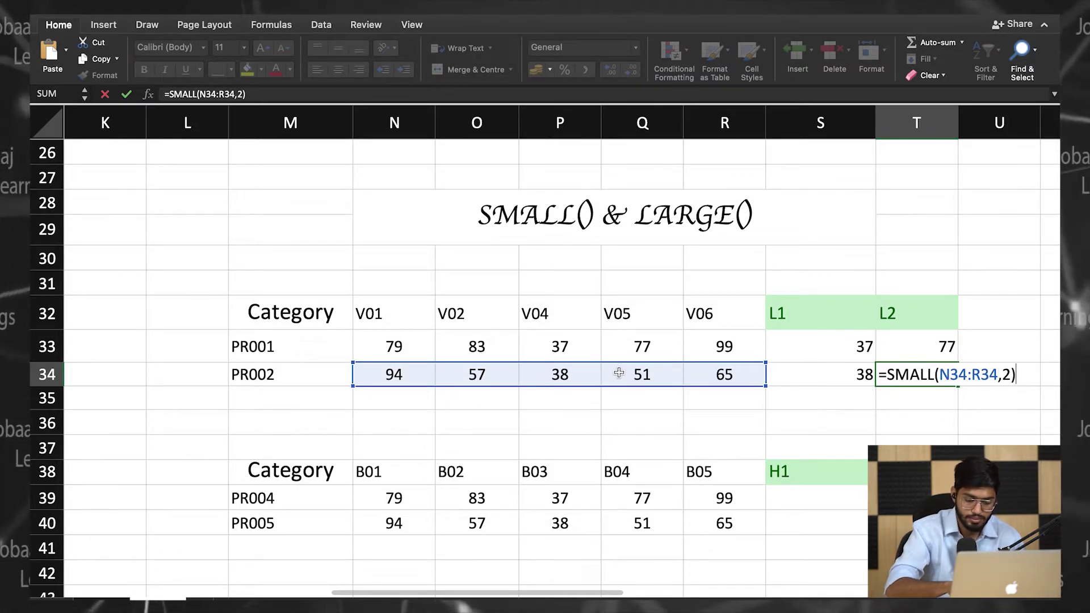
key(Return)
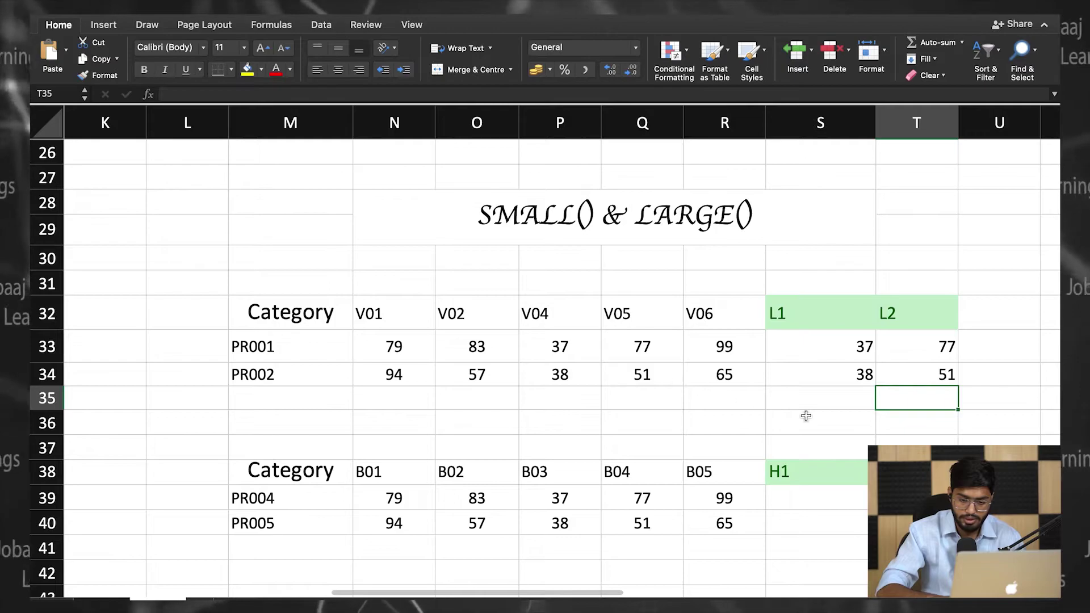
Step: Enter the formula =LARGE(N39:R39,1) in cell S39 for the highest PR004 value
scroll(806, 415, right, 2)
scroll(806, 415, down, 1)
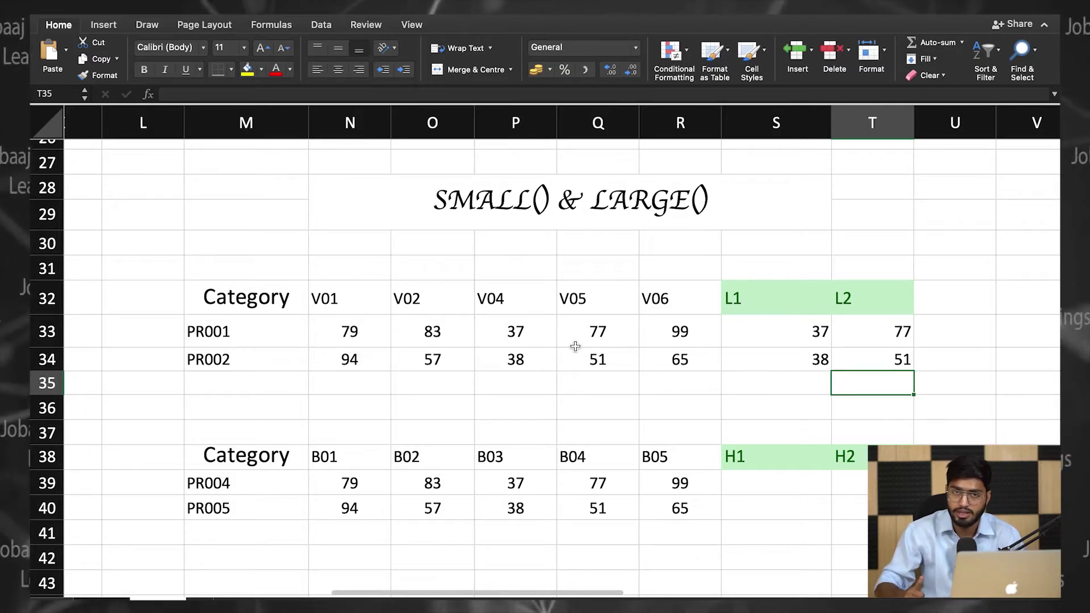
scroll(575, 346, down, 3)
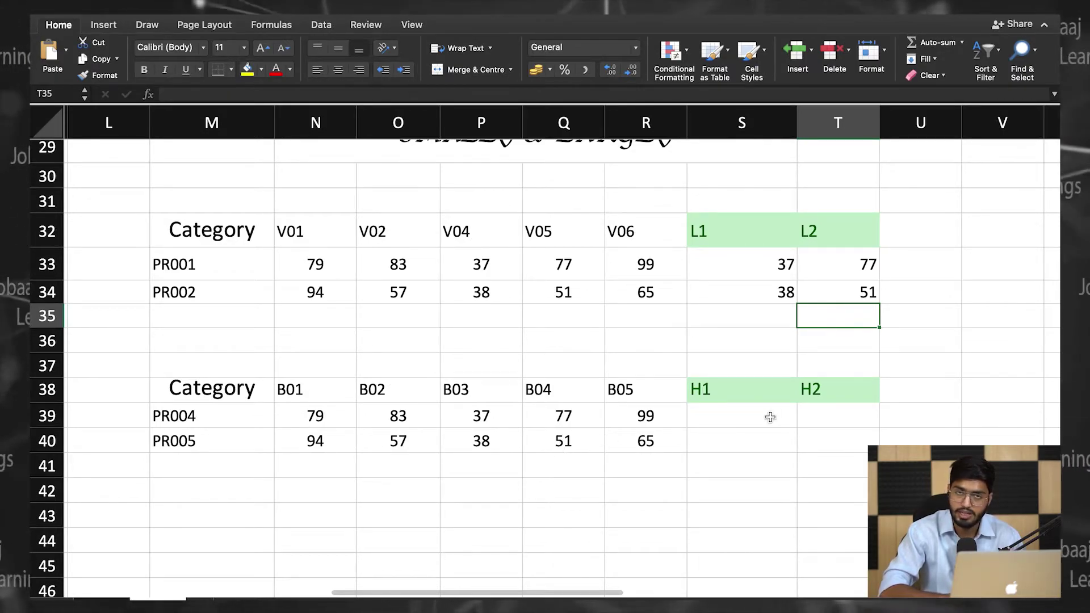
click(744, 418)
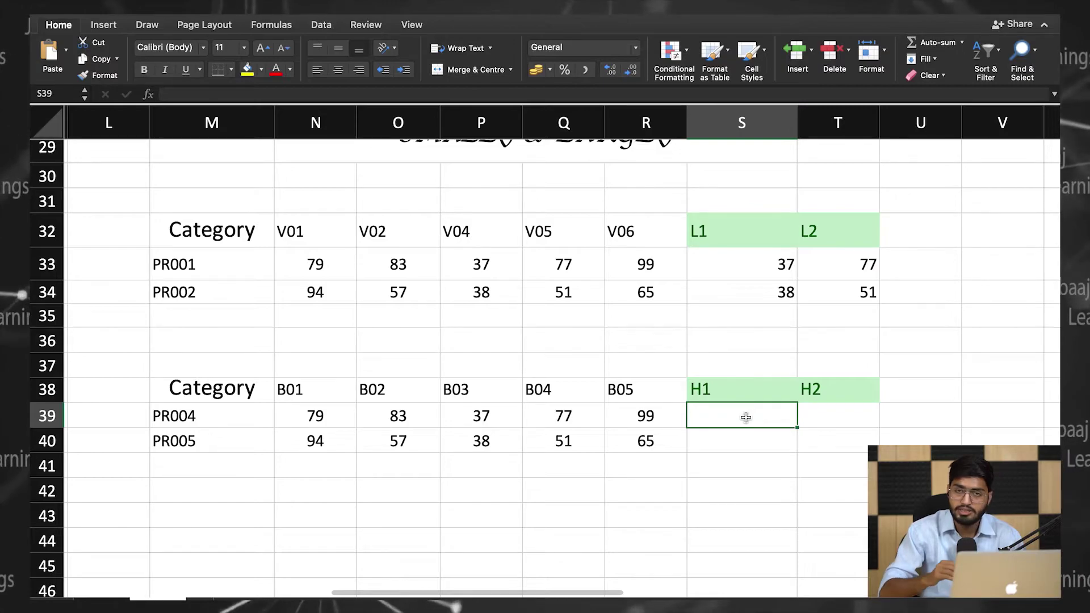
scroll(746, 417, up, 2)
text(=)
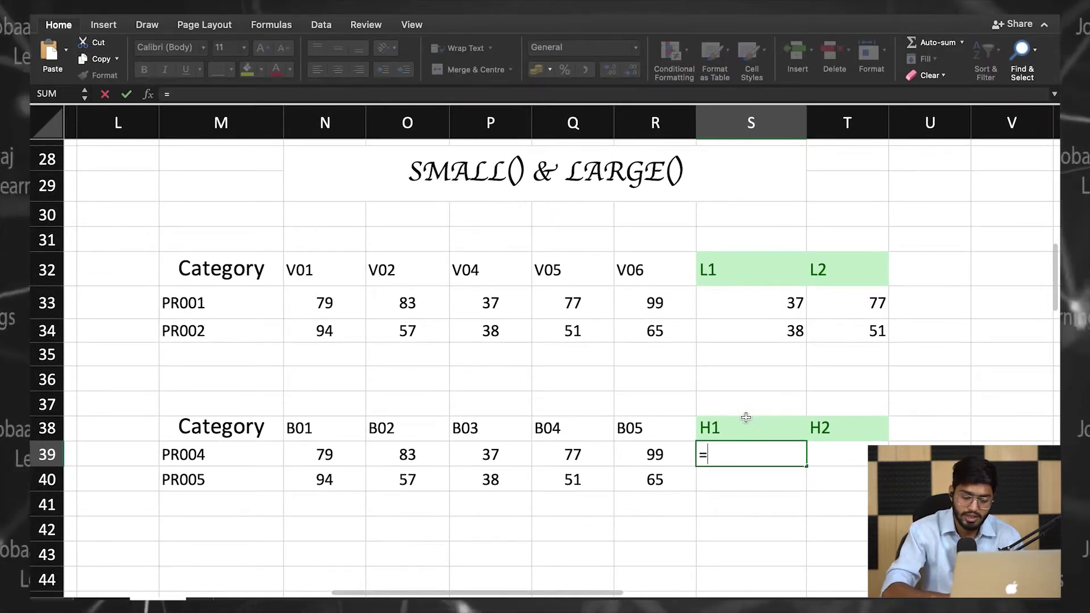
text(LARGE()
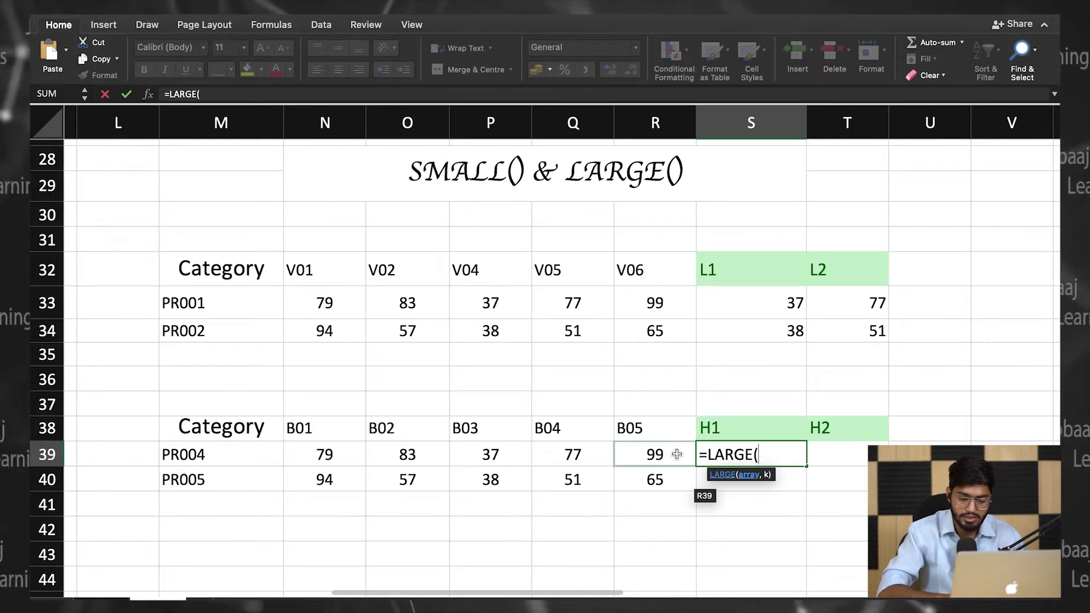
drag(676, 454, 347, 455)
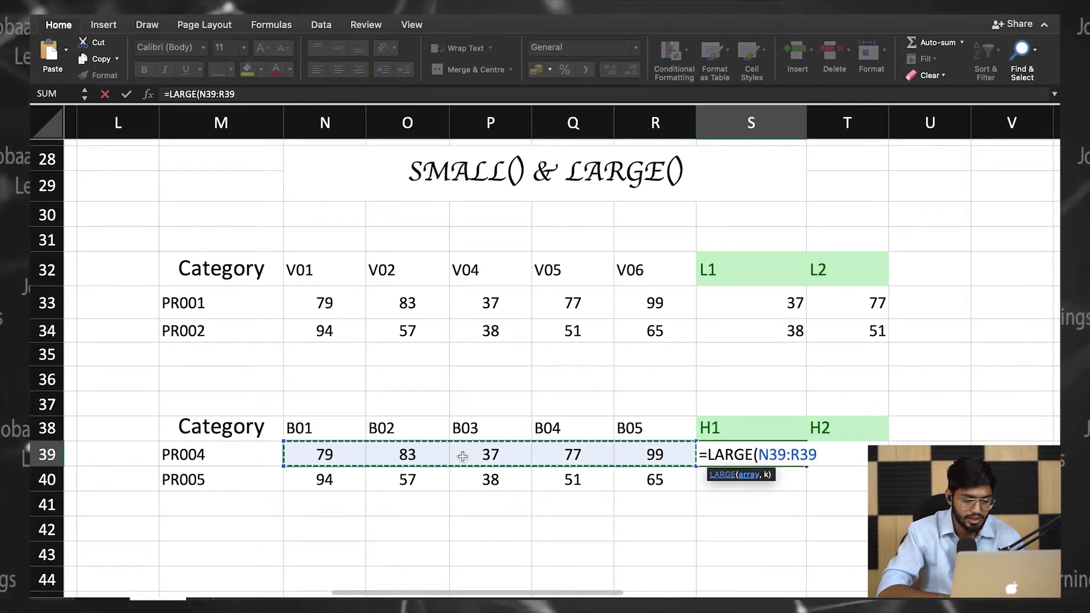
text(,)
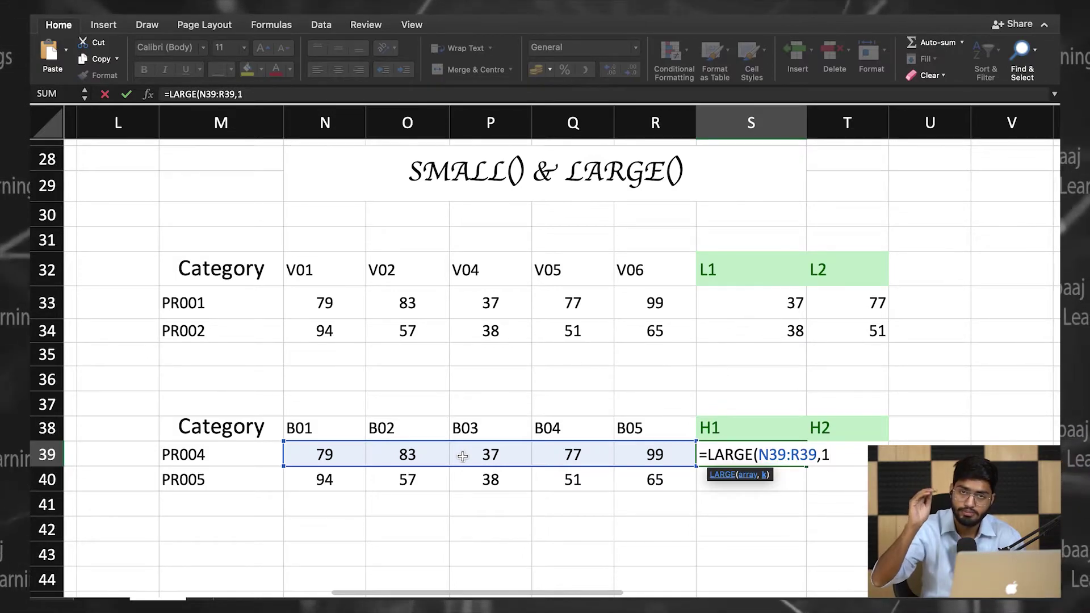
text(1))
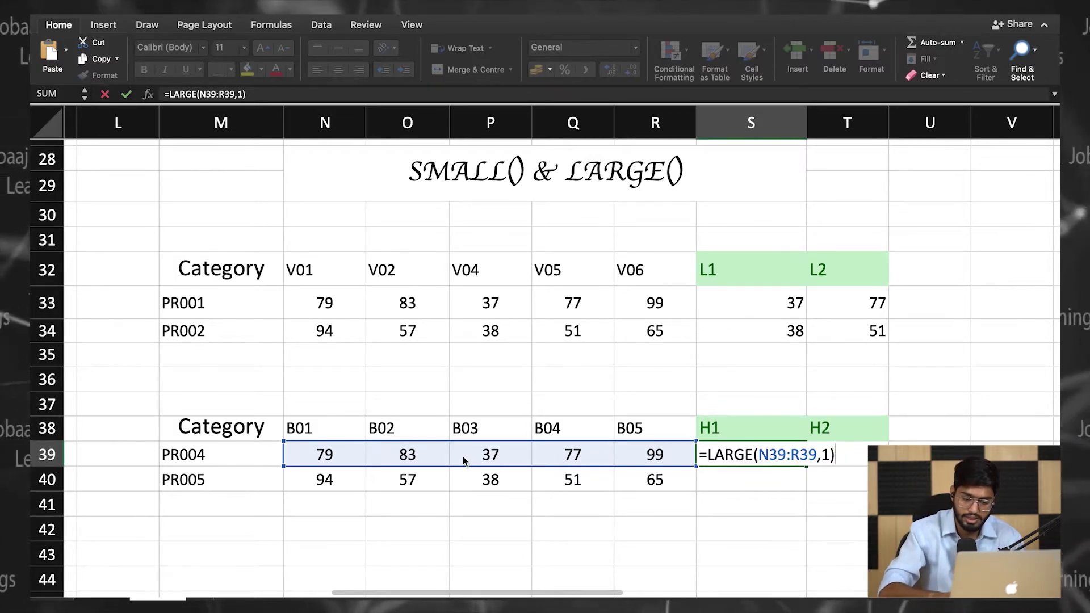
key(Return)
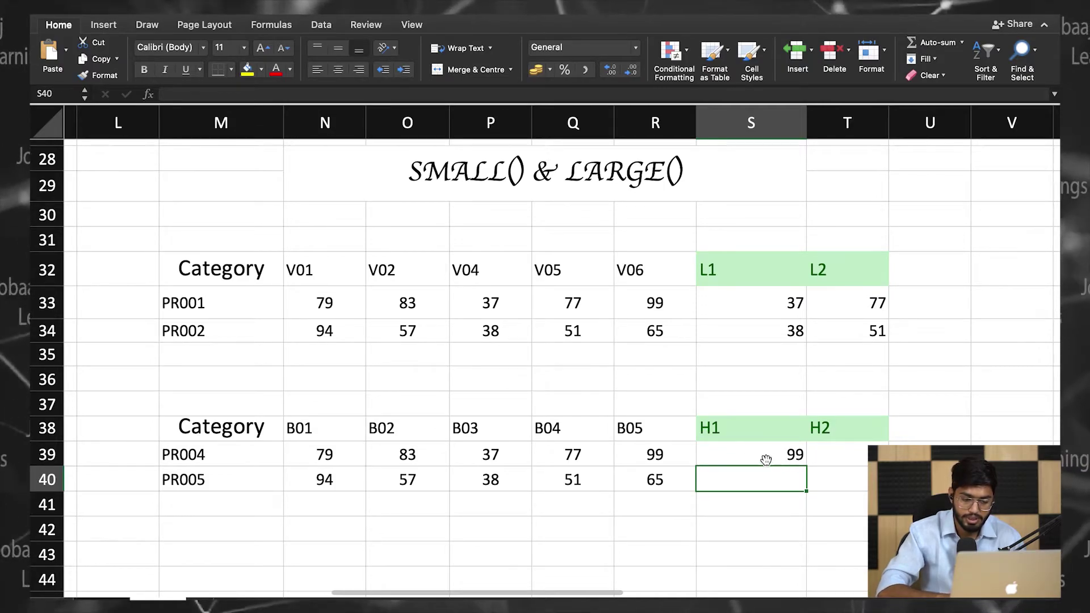
Step: Enter the formula =LARGE(N39:R39,2) in cell T39 for the second-highest PR004 value
click(847, 458)
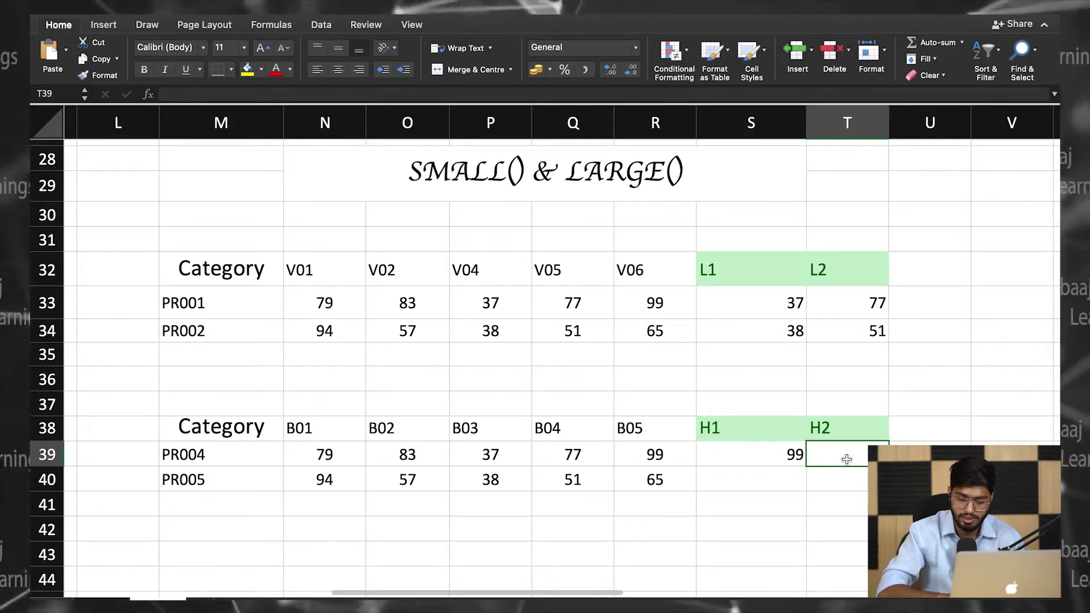
text(=L)
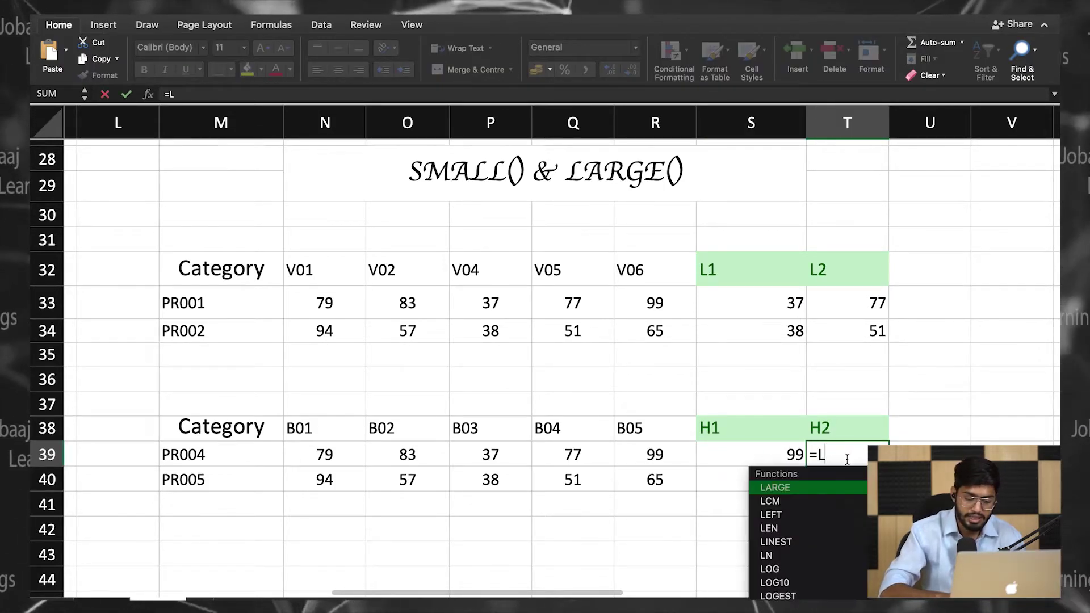
text(ARGE()
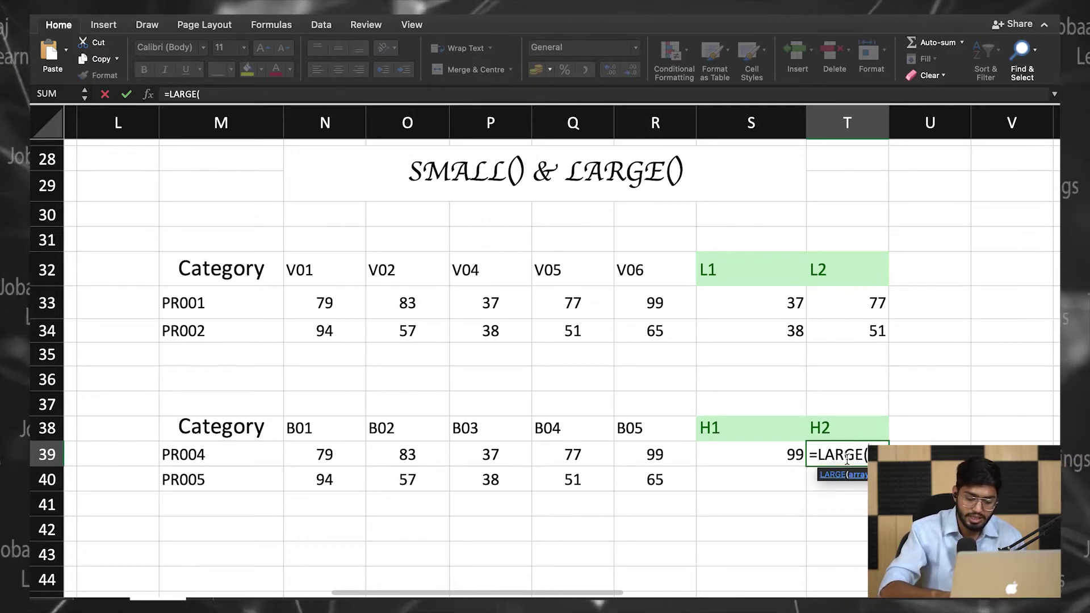
drag(671, 454, 329, 455)
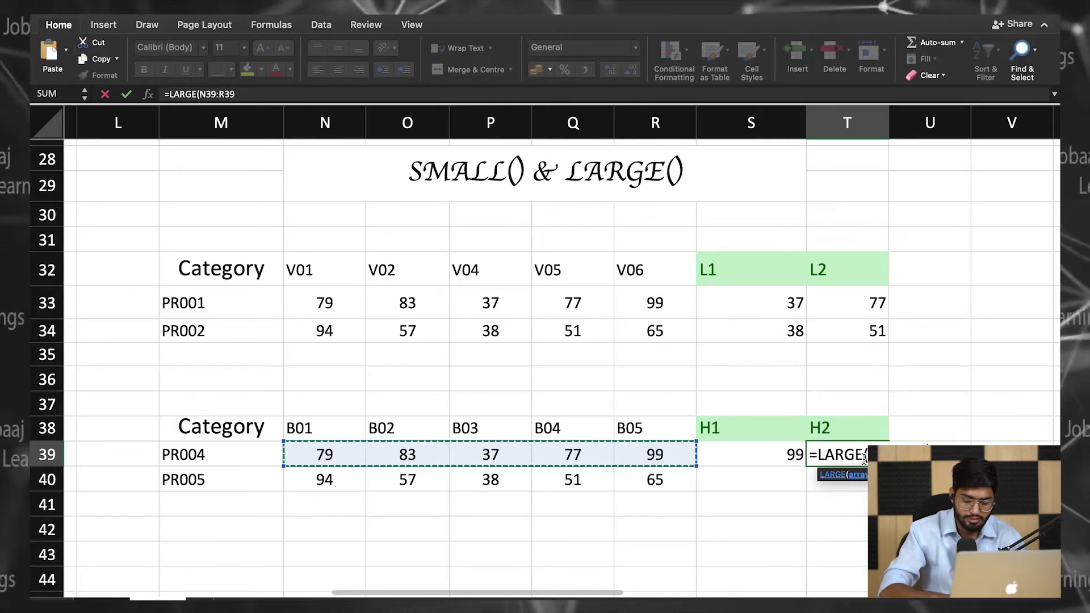
text(,2)
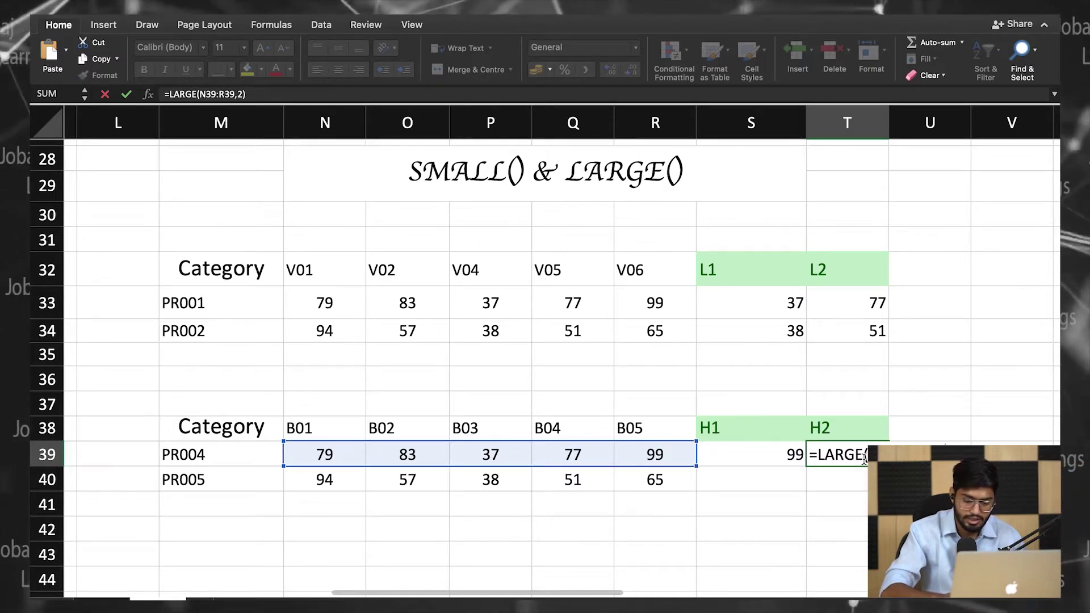
key(Return)
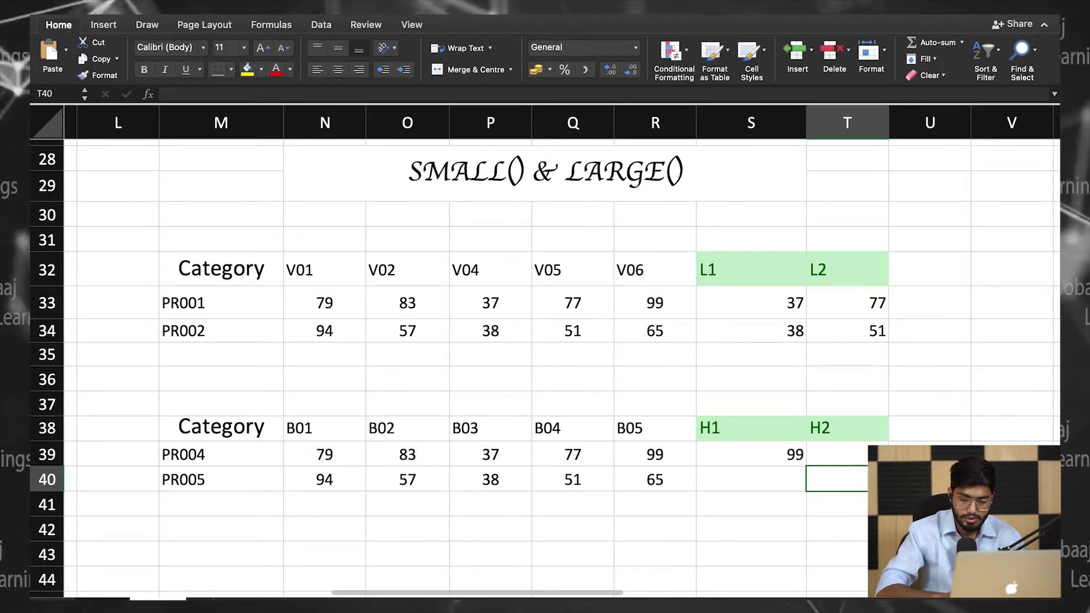
Step: Enter the formula =LARGE(N40:R40,1) in cell S40 for the highest PR005 value
scroll(860, 460, left, 1)
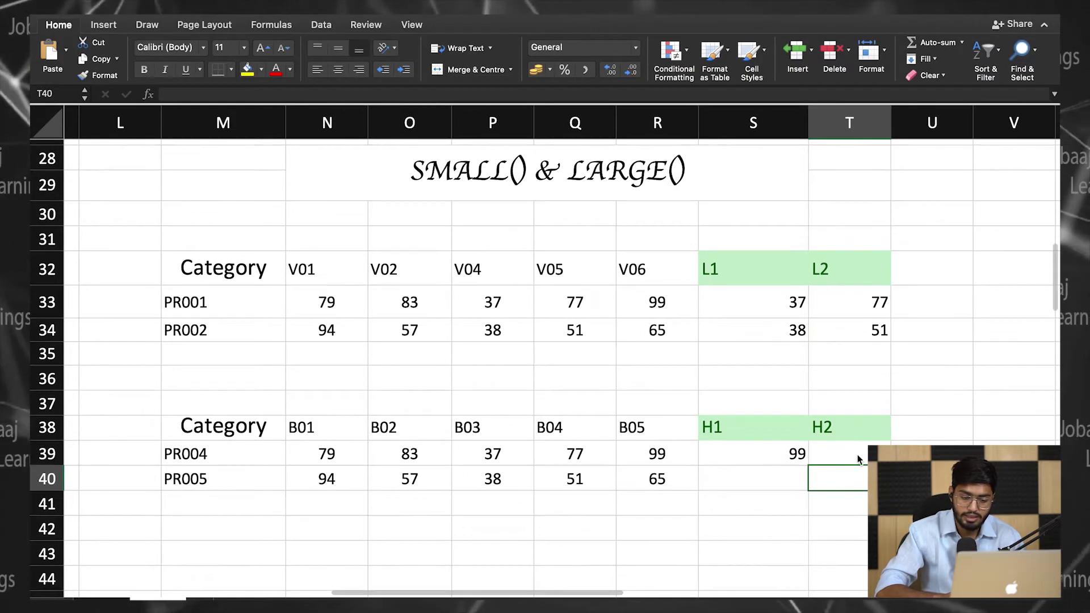
scroll(755, 446, down, 1)
scroll(755, 446, left, 1)
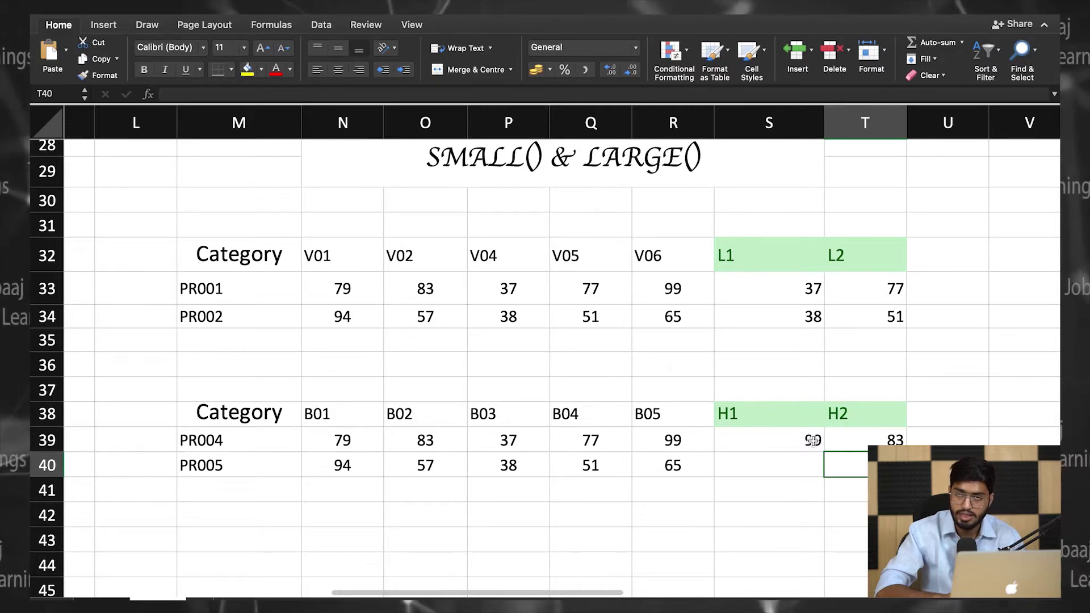
click(790, 470)
text(=)
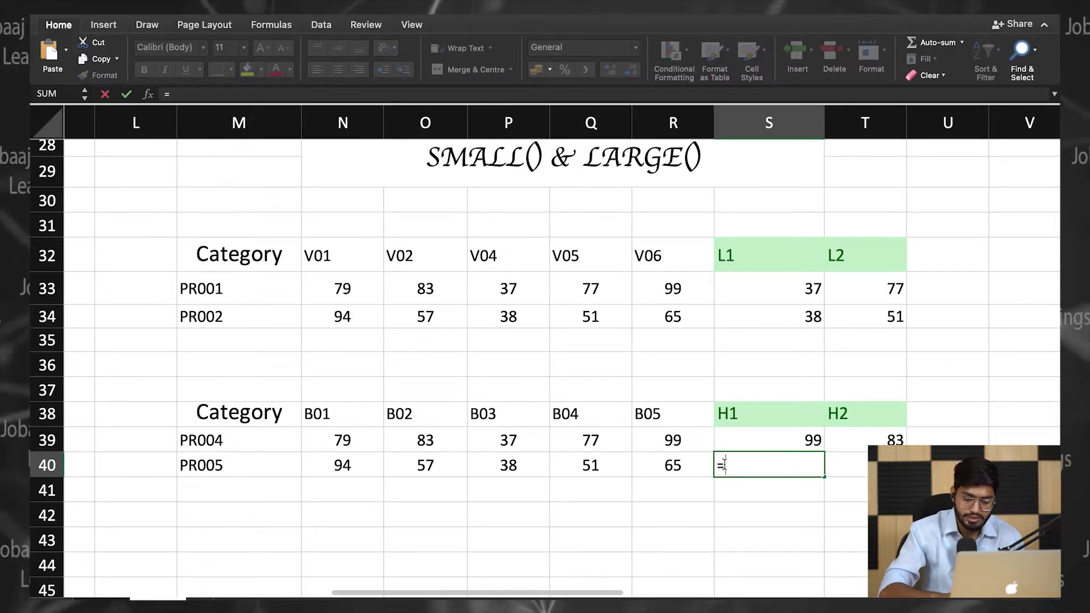
text(LARGE)
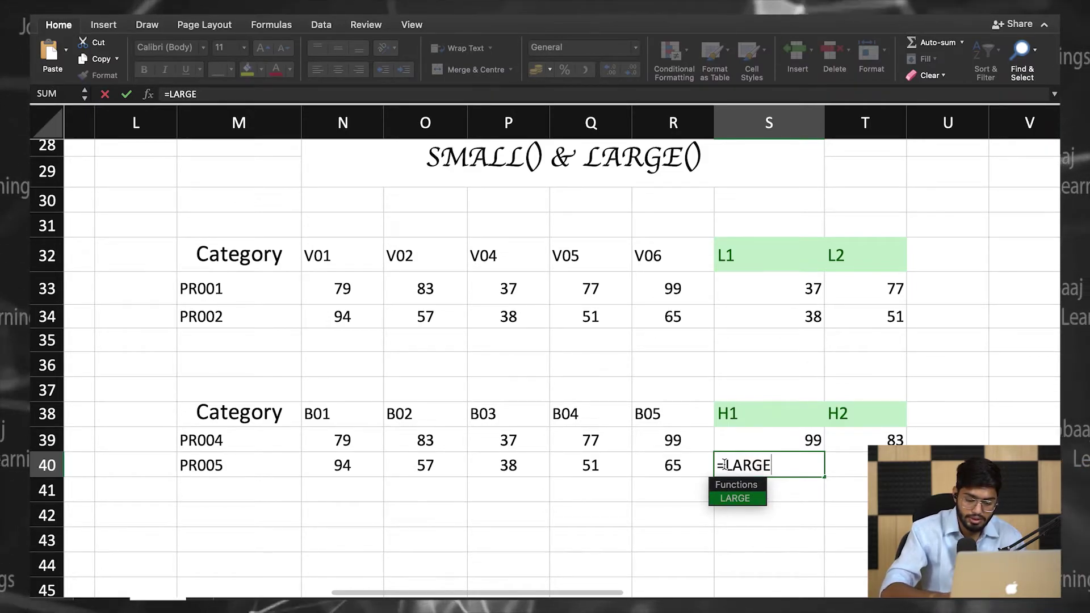
text(()
drag(679, 465, 353, 469)
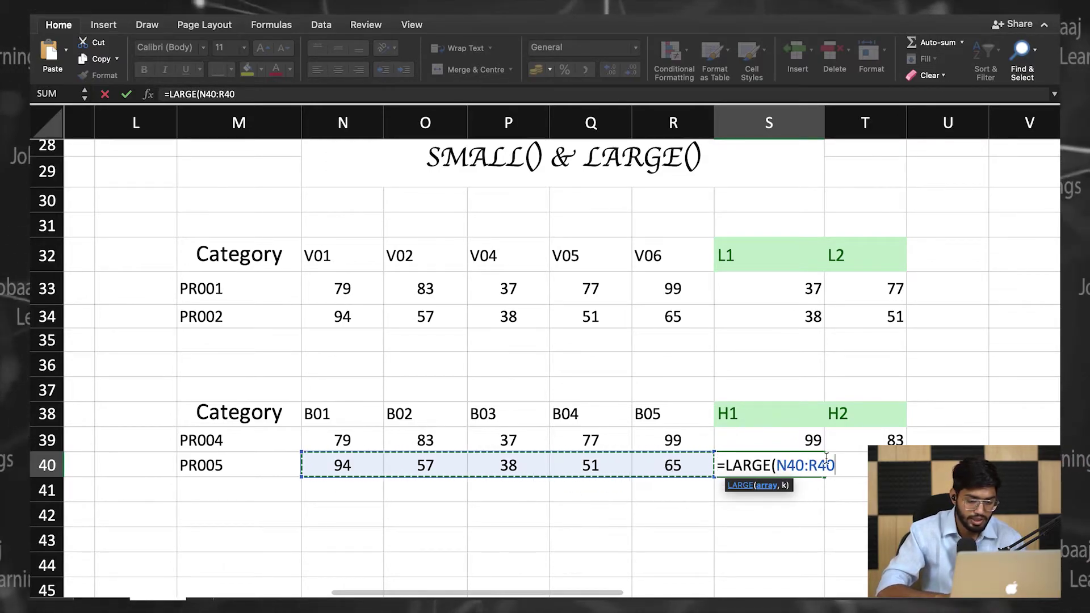
text(,)
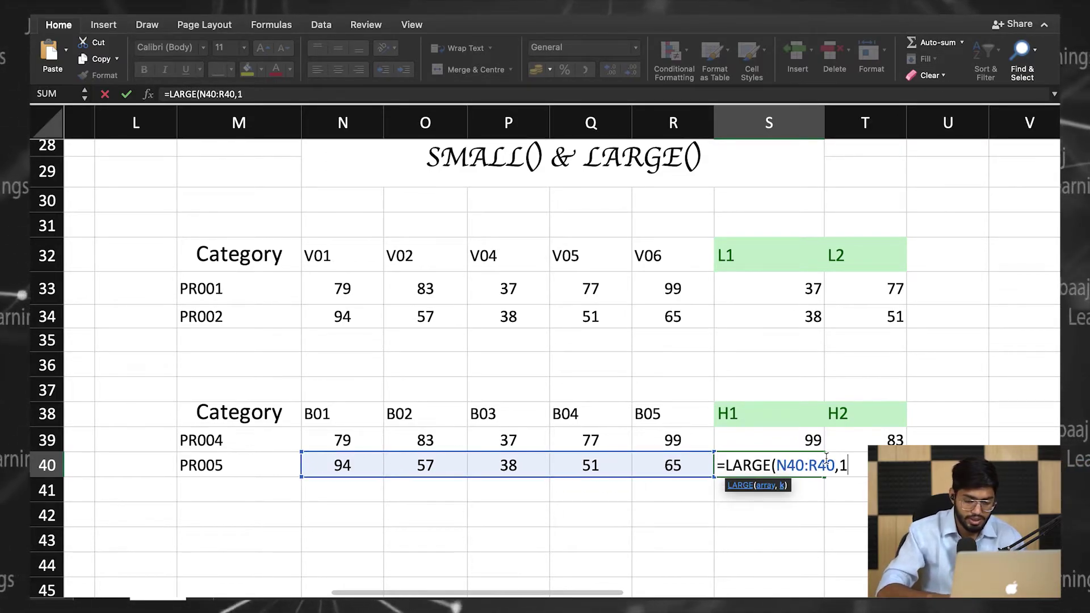
text(1))
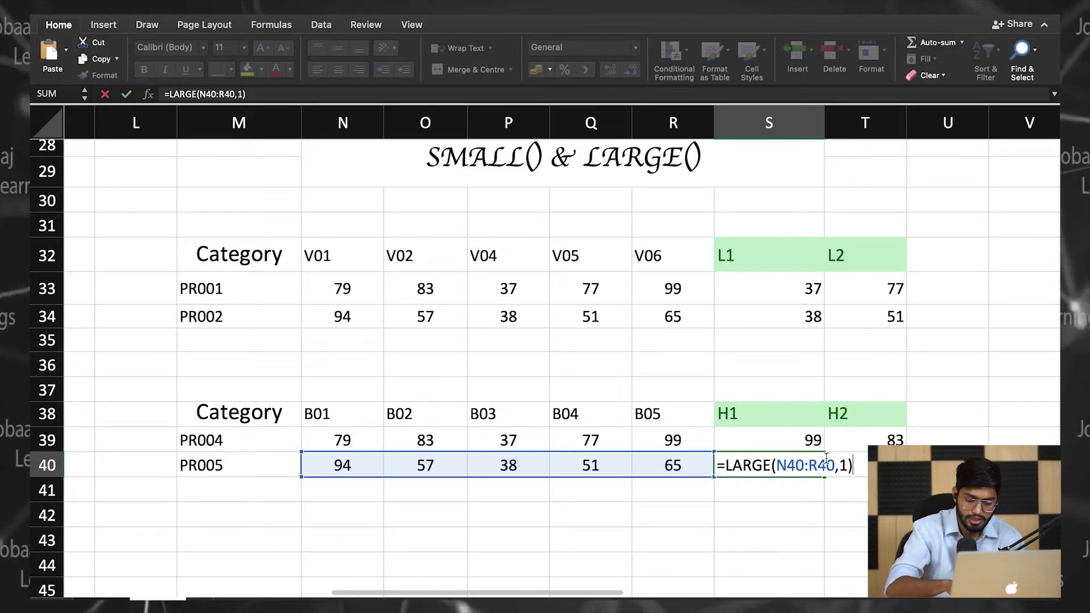
key(Return)
Step: Enter the formula =LARGE(N40:R40,2) in cell T40 for the second-highest PR005 value
click(858, 465)
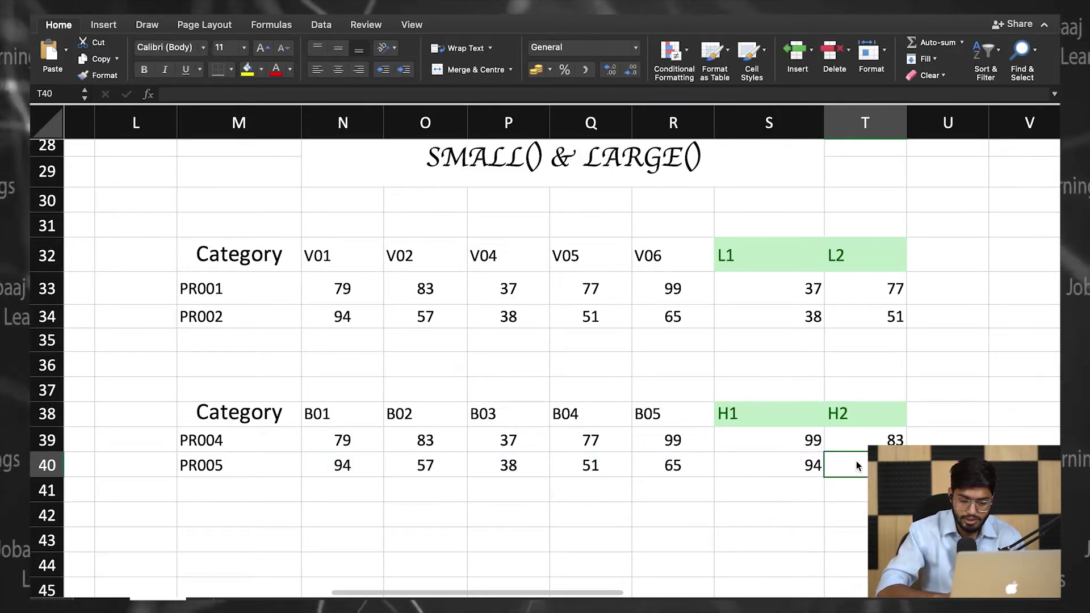
text(=LARGE)
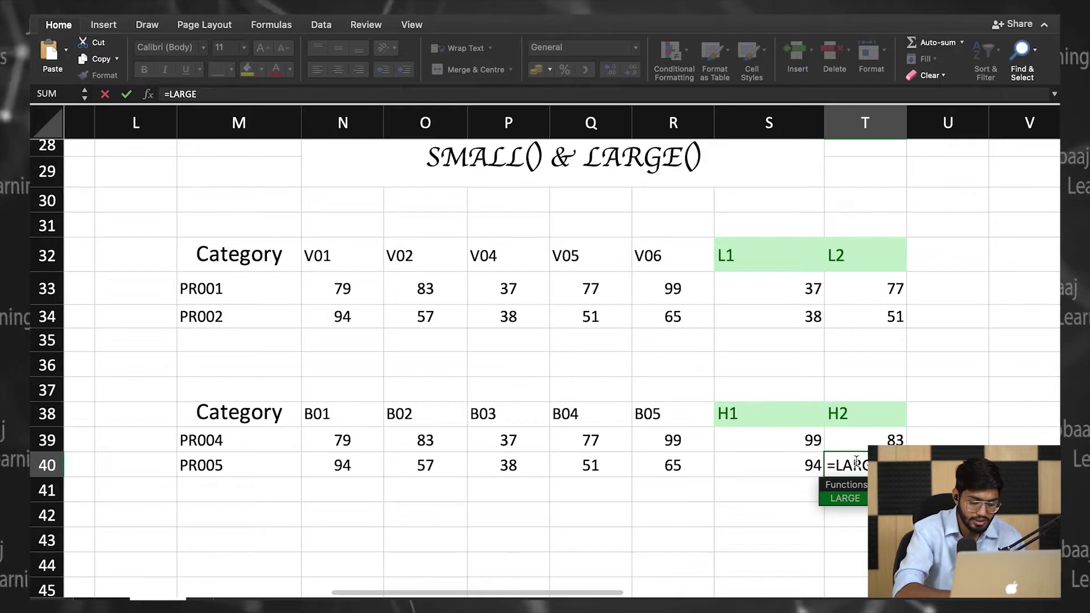
text(()
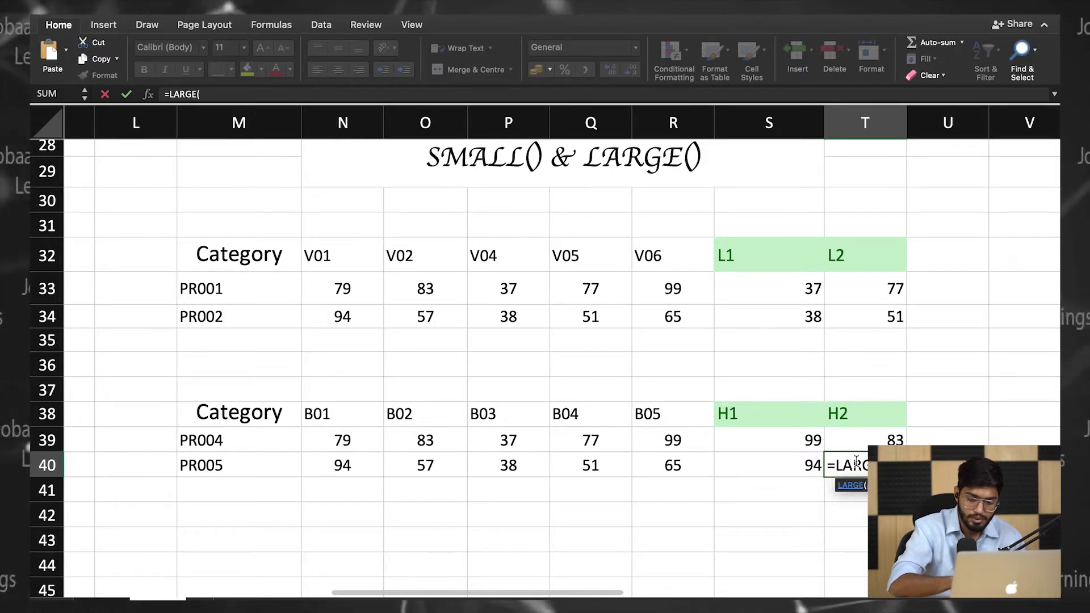
drag(704, 465, 372, 460)
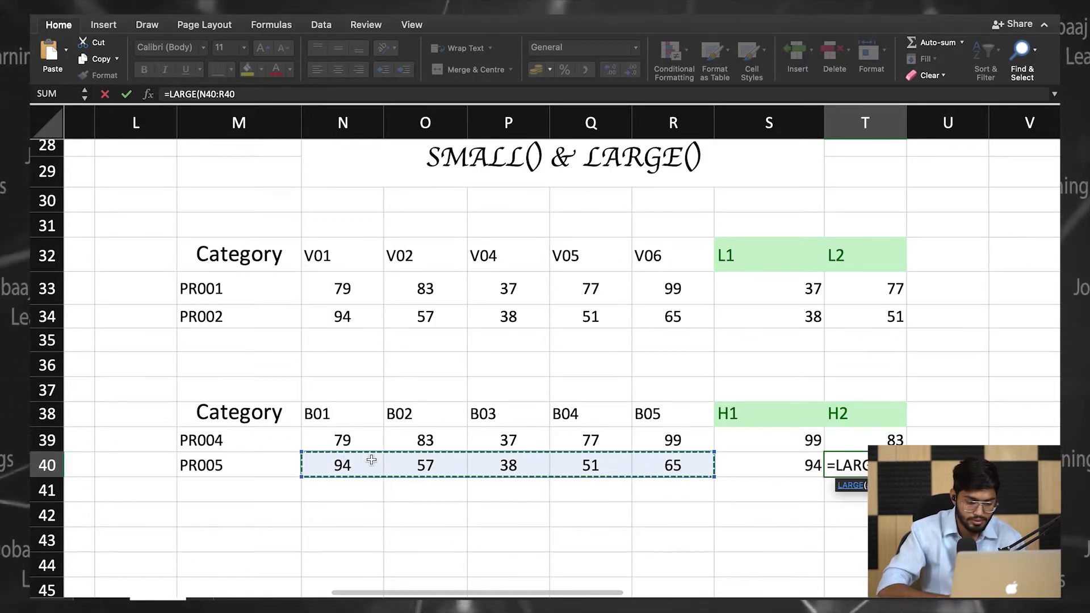
text(,)
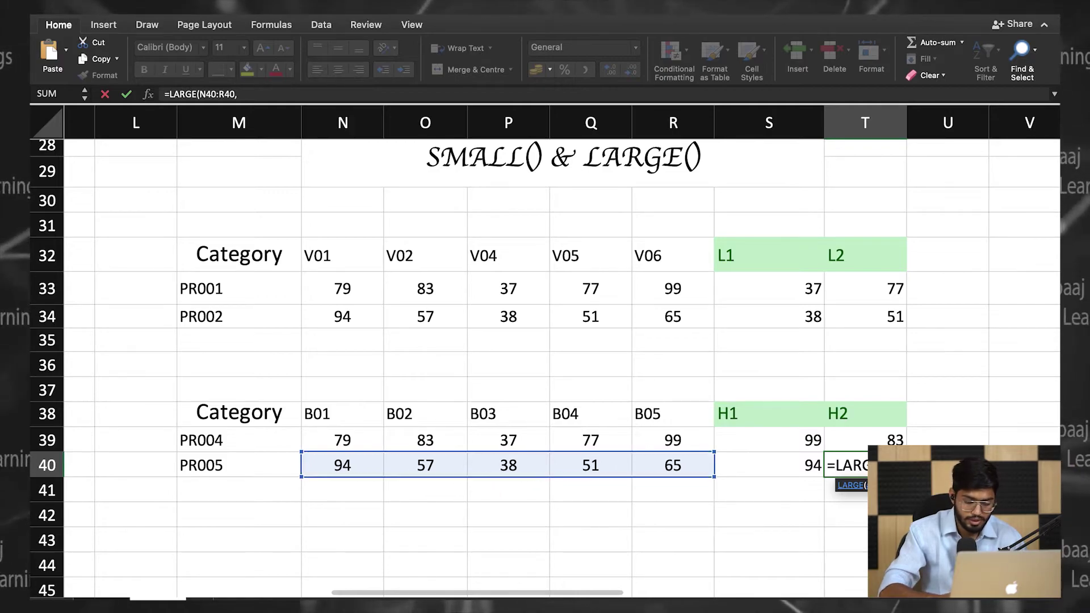
text(2))
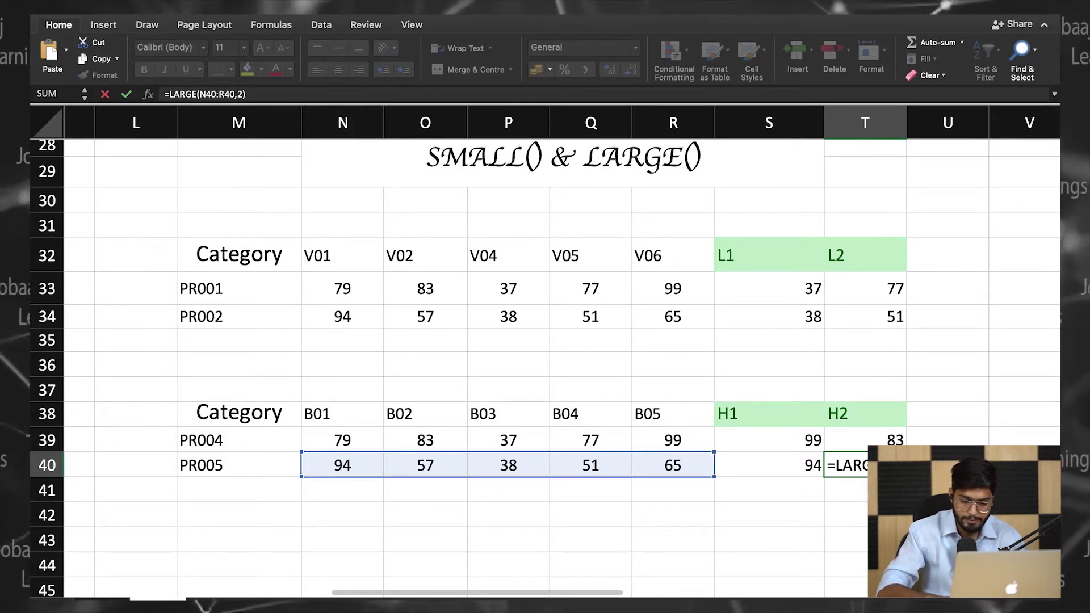
key(Return)
Step: Review the SMALL and LARGE tables, the table of content and the house price table in rows 47 and 48
scroll(781, 507, down, 1)
scroll(781, 507, up, 3)
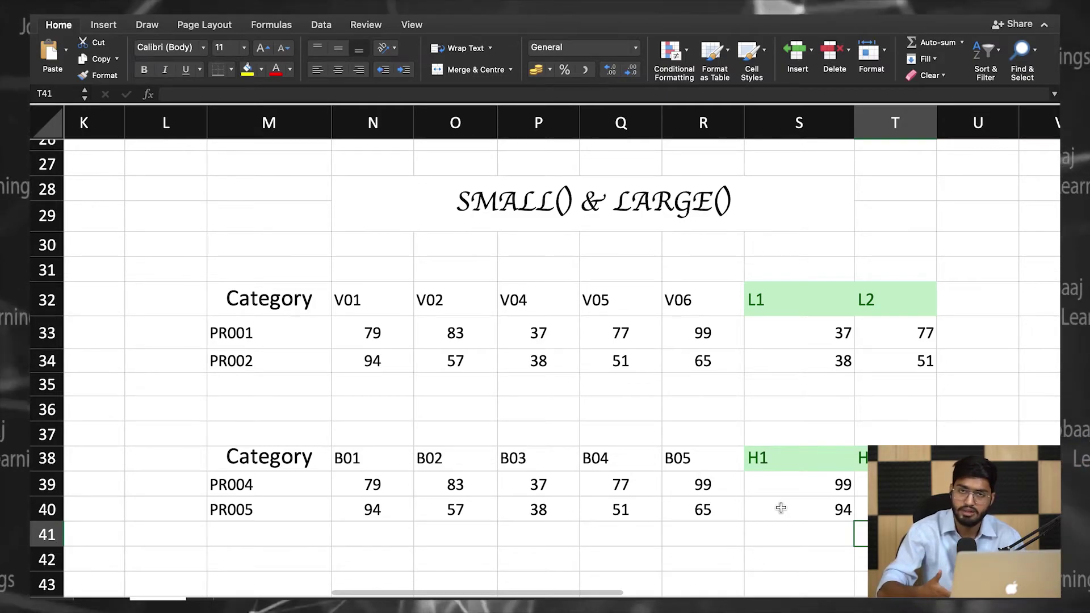
scroll(782, 508, down, 1)
scroll(789, 502, down, 6)
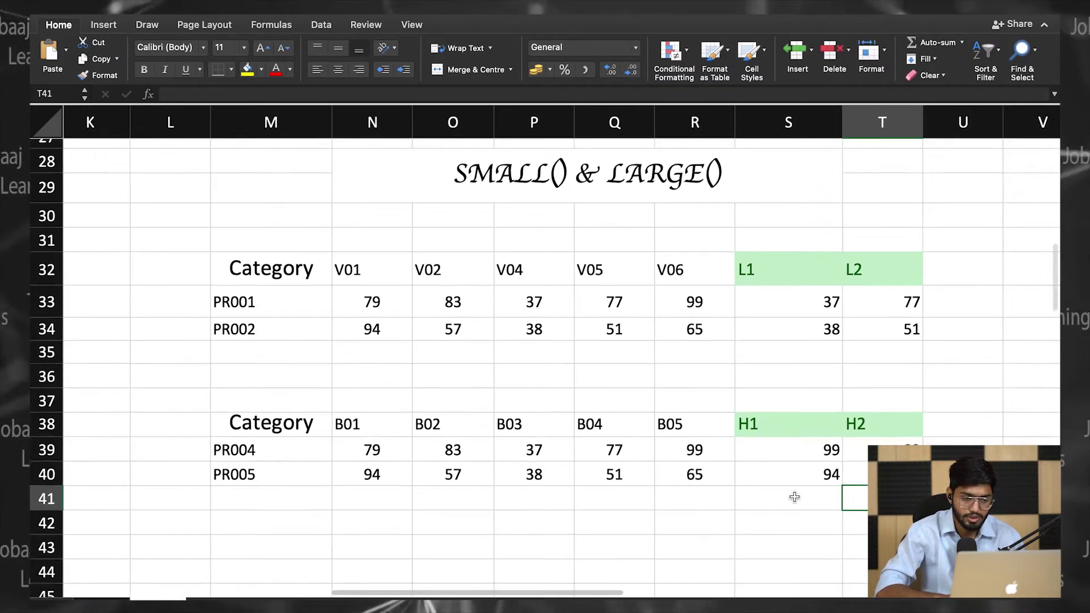
scroll(798, 497, up, 10)
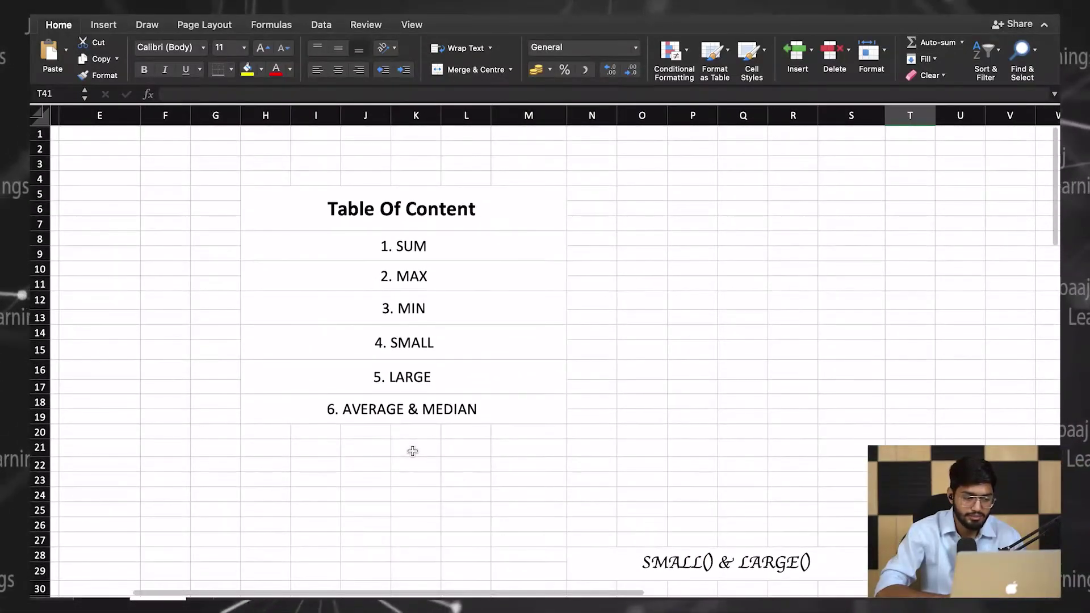
scroll(411, 451, down, 10)
scroll(411, 450, right, 3)
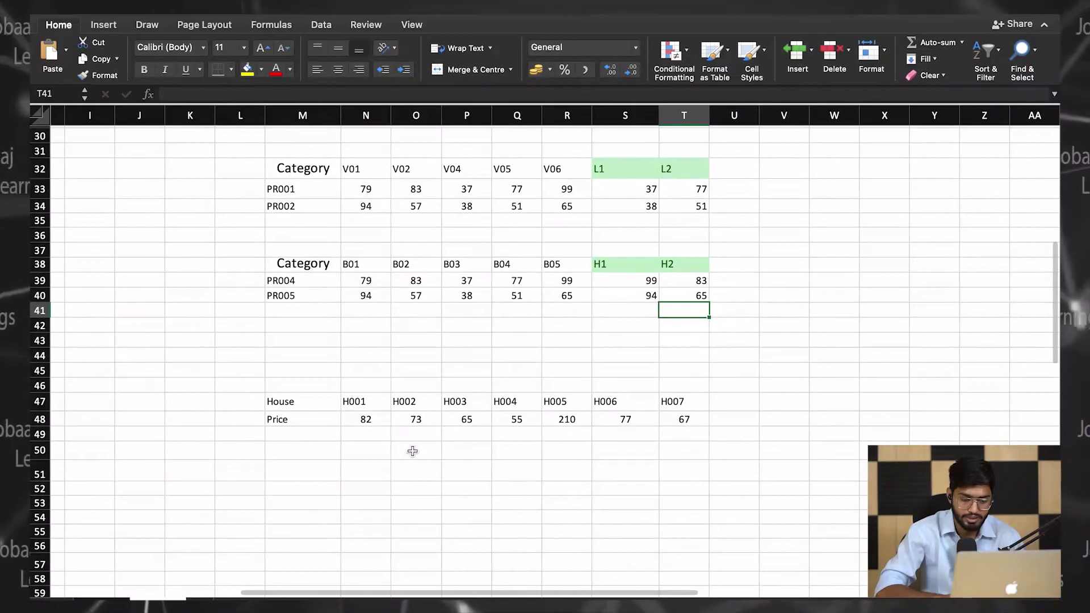
scroll(413, 451, up, 5)
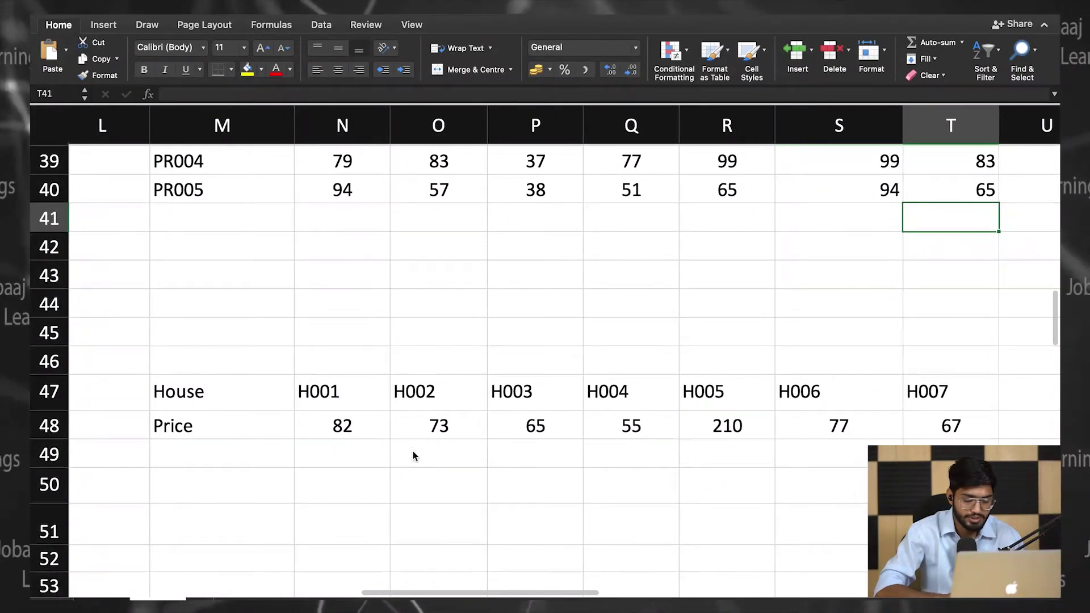
scroll(413, 454, up, 3)
scroll(413, 454, down, 4)
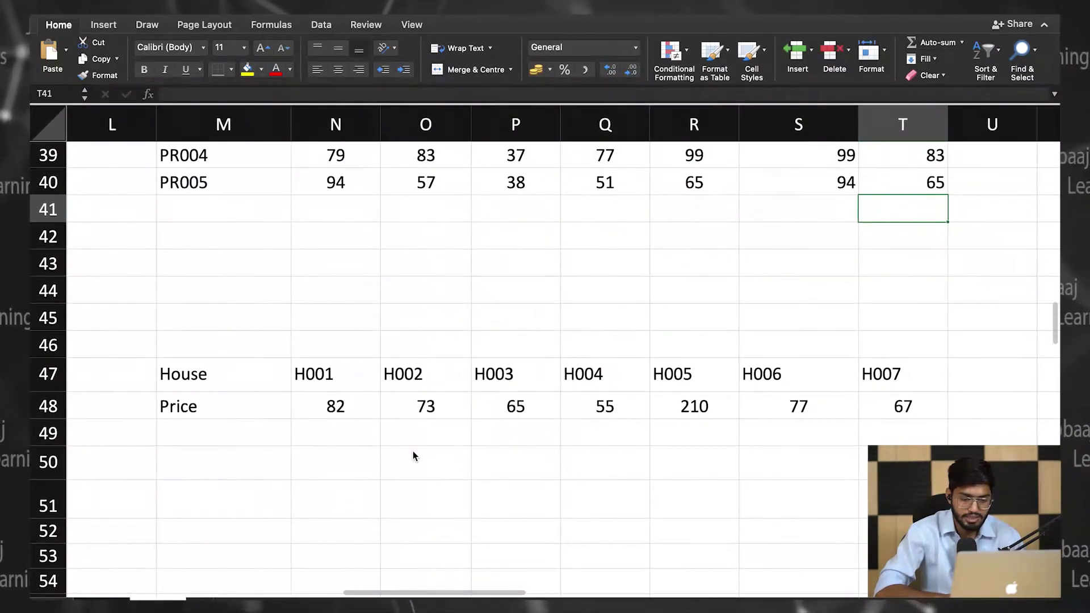
scroll(413, 454, down, 3)
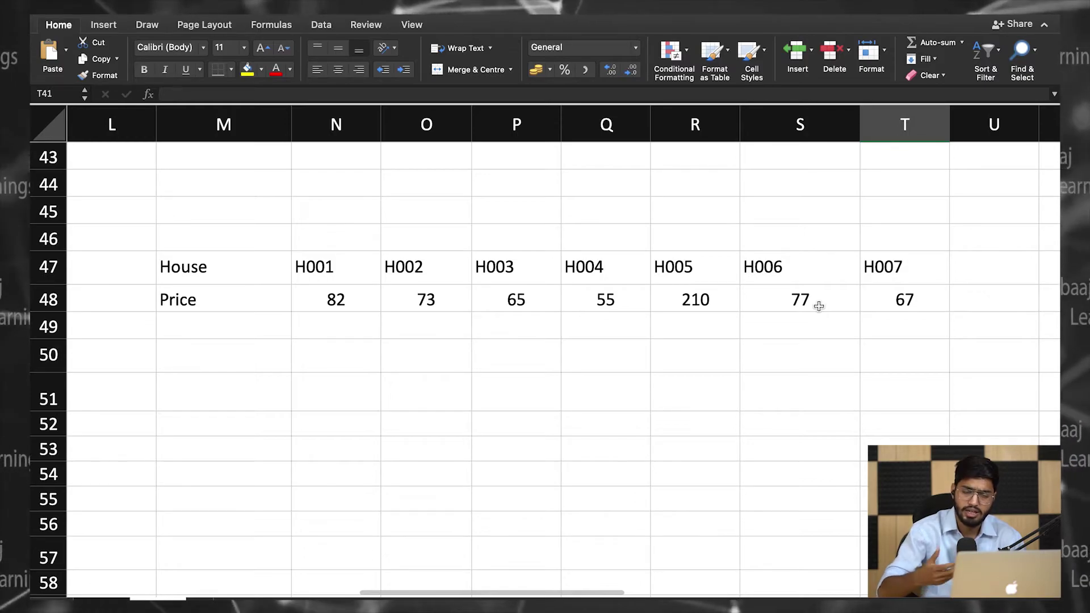
scroll(819, 306, up, 1)
scroll(819, 307, up, 5)
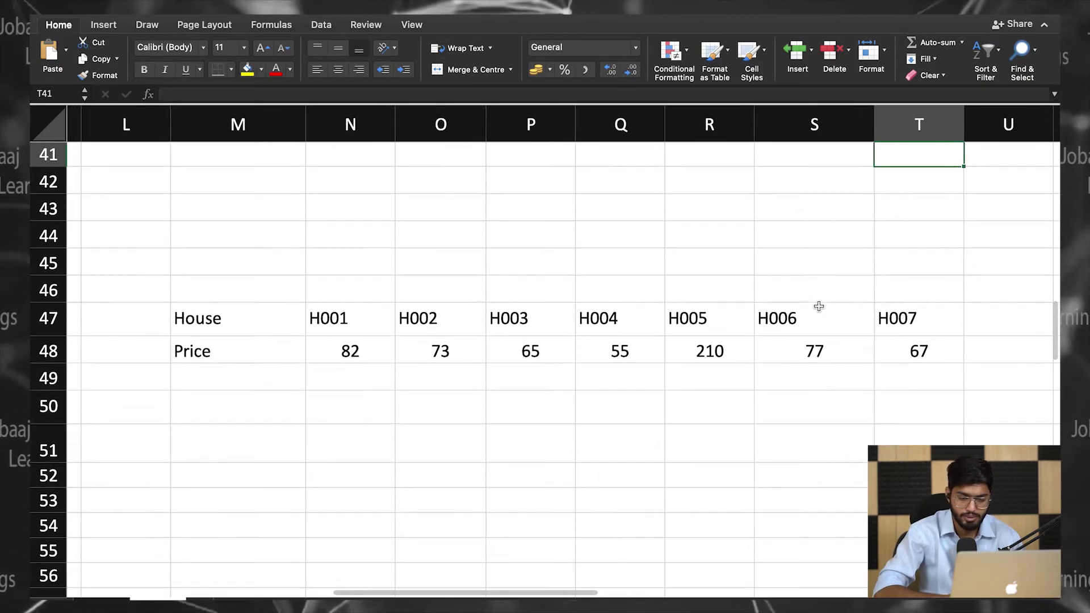
scroll(819, 307, down, 4)
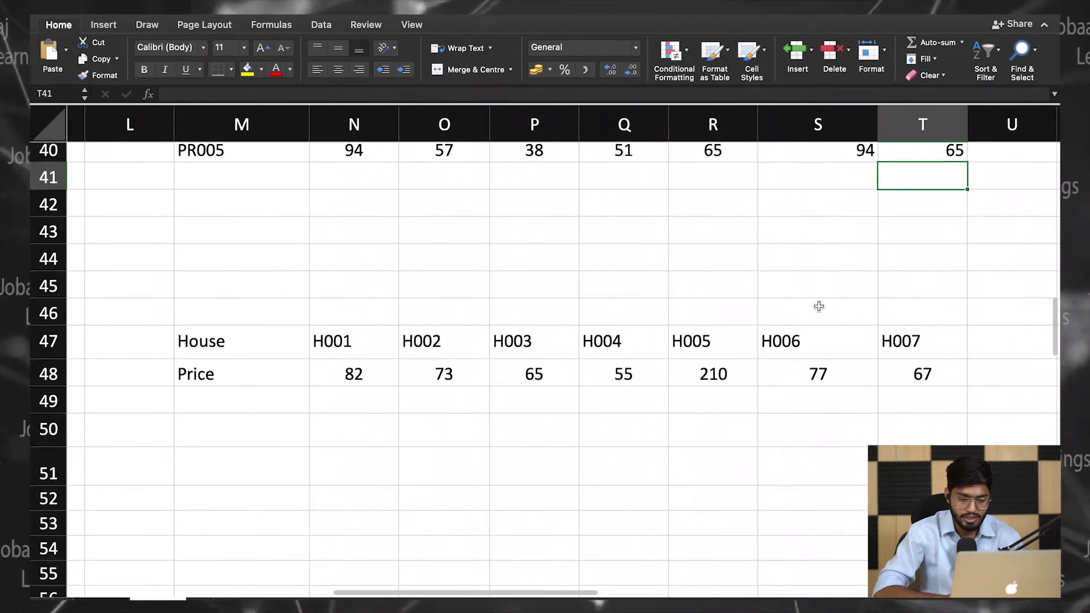
Step: Format the PR001 and PR002 values in N33:T34 with two decimals and the ₹ English (India) accounting format
scroll(819, 307, up, 5)
scroll(819, 306, left, 1)
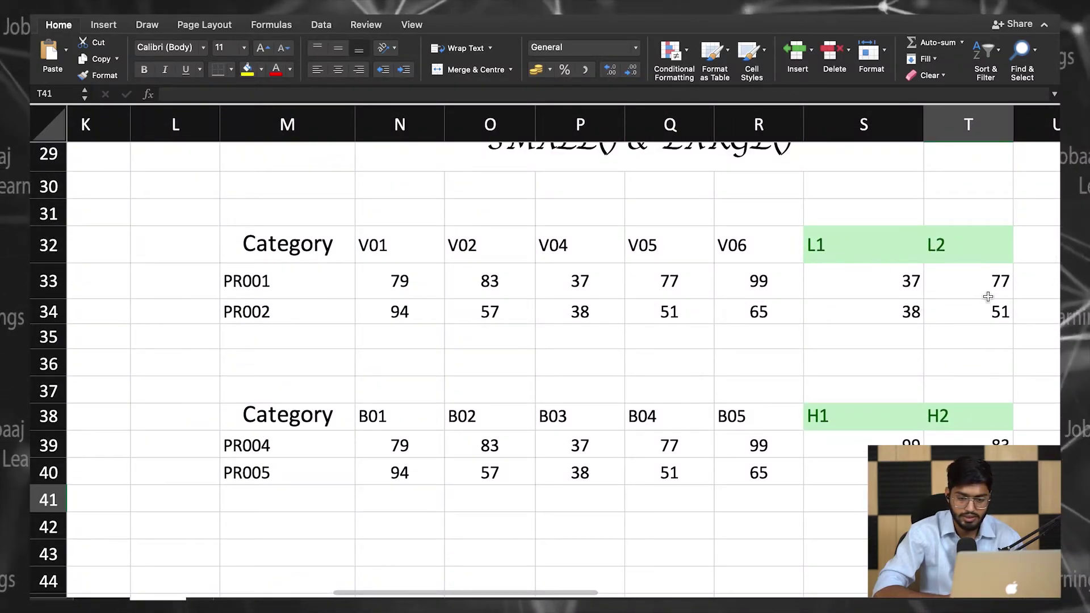
drag(976, 312, 389, 295)
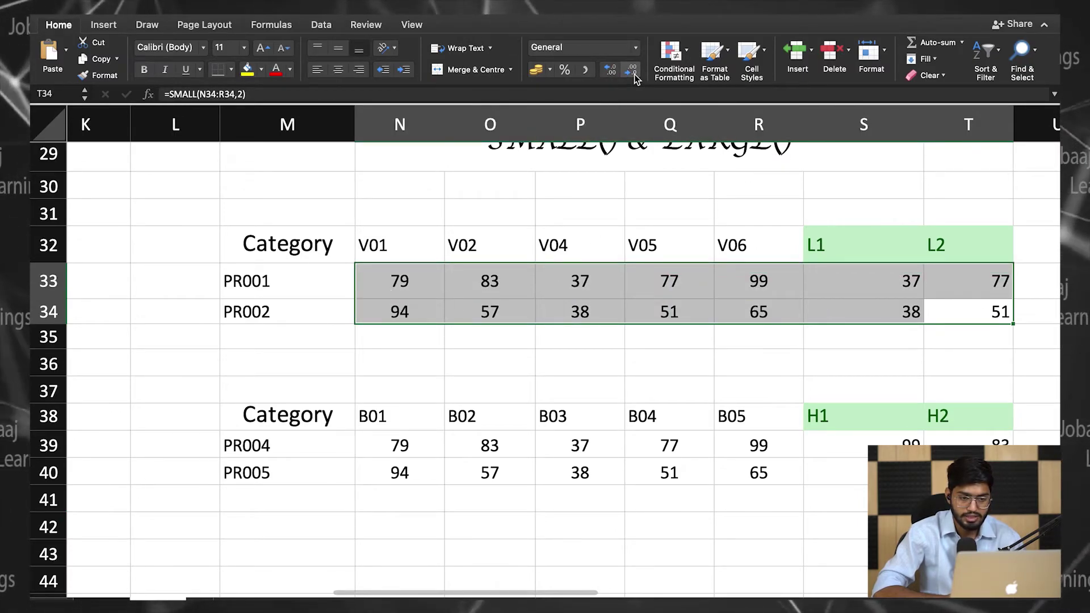
click(608, 73)
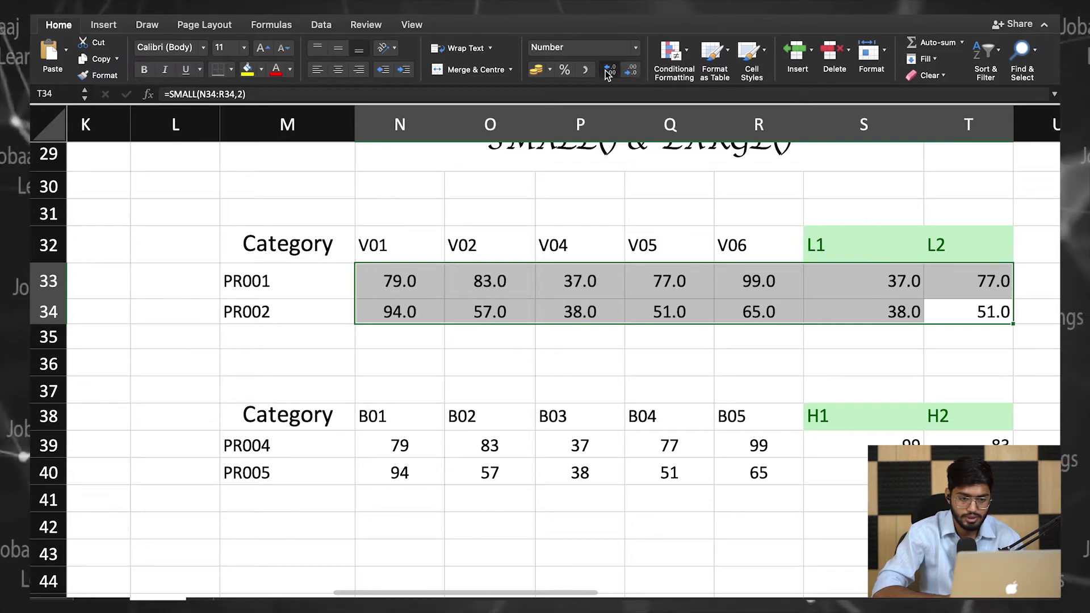
click(608, 72)
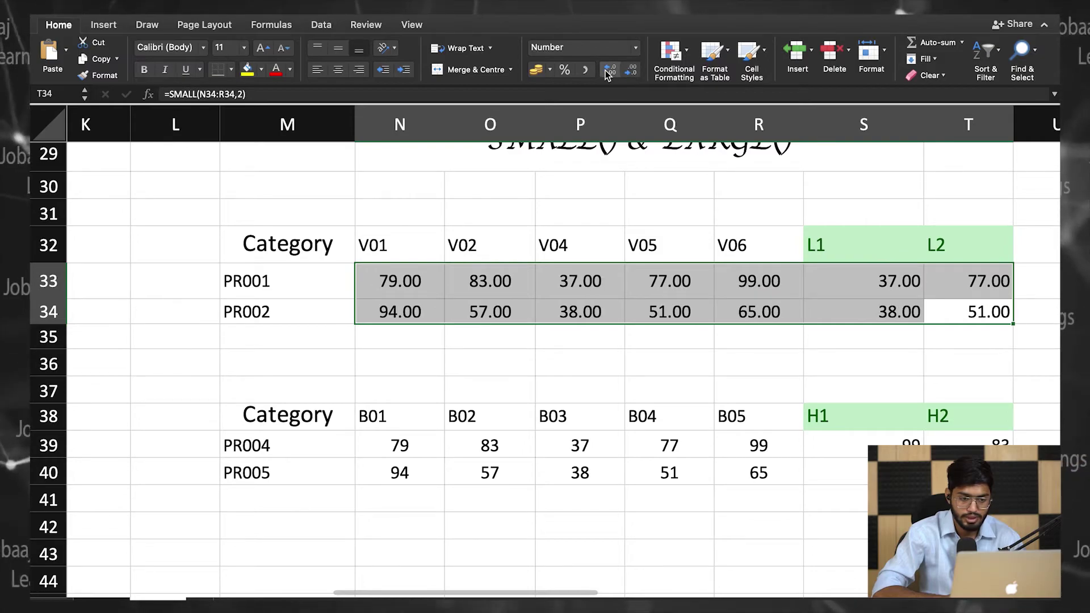
click(550, 69)
click(553, 91)
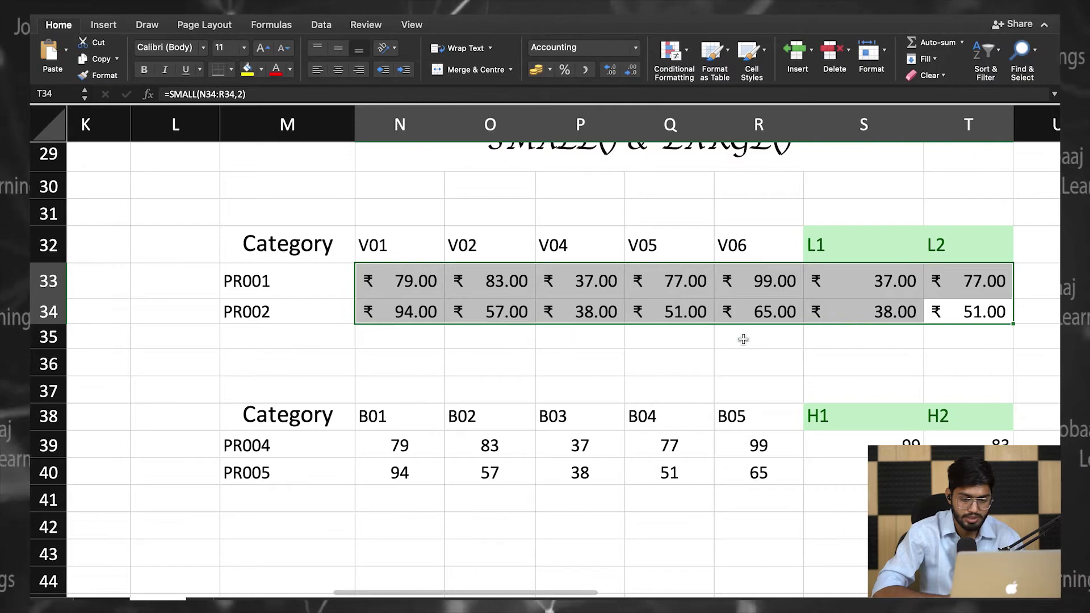
Step: Format the PR004 and PR005 values in N39:T40 with two decimals and the ₹ English (India) accounting format
drag(968, 473, 435, 453)
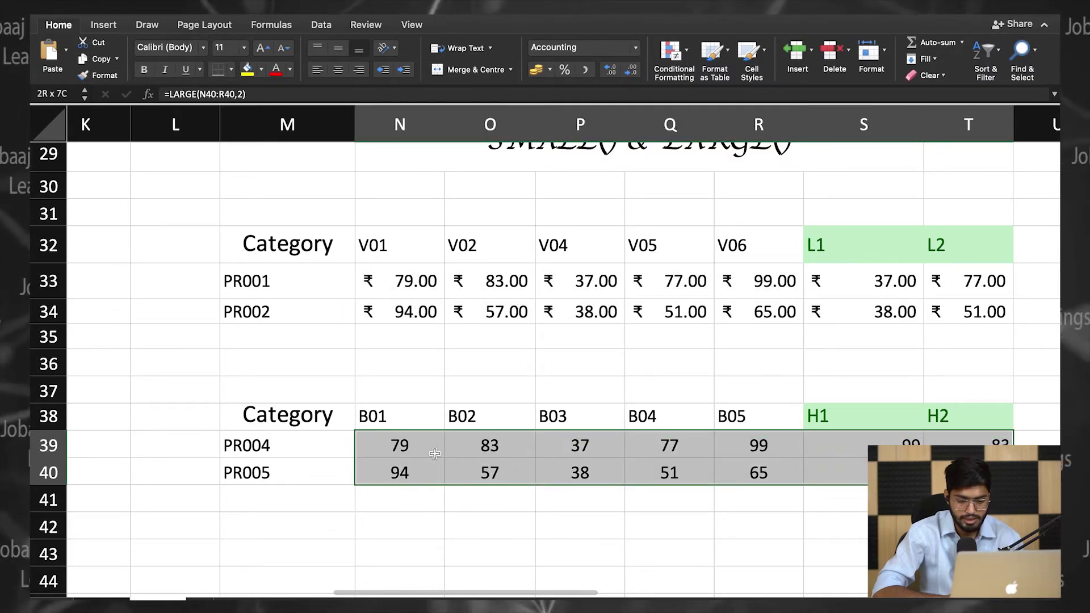
click(611, 69)
click(611, 70)
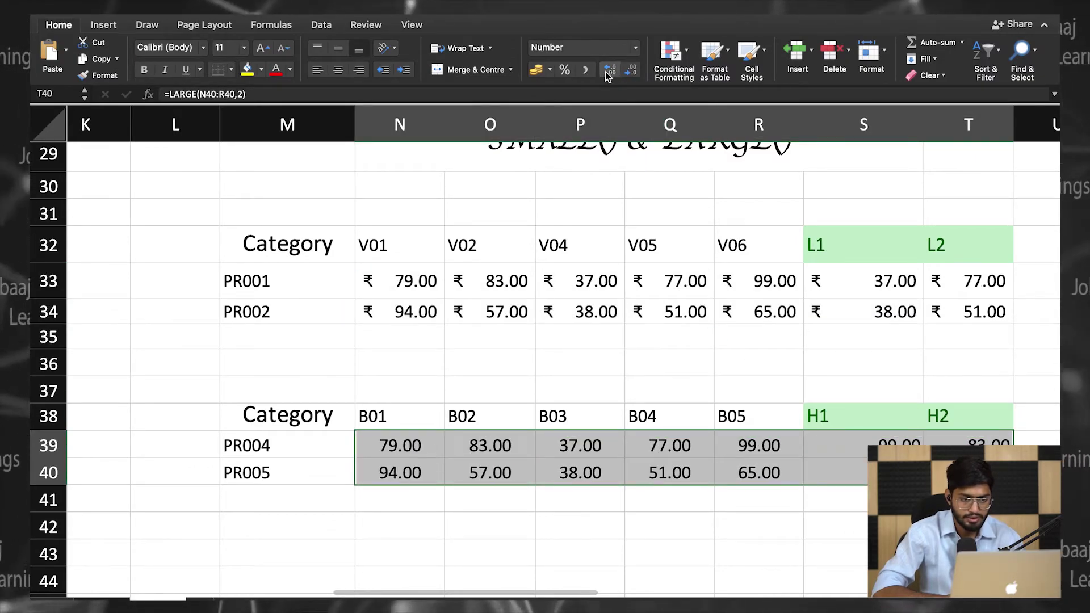
click(550, 70)
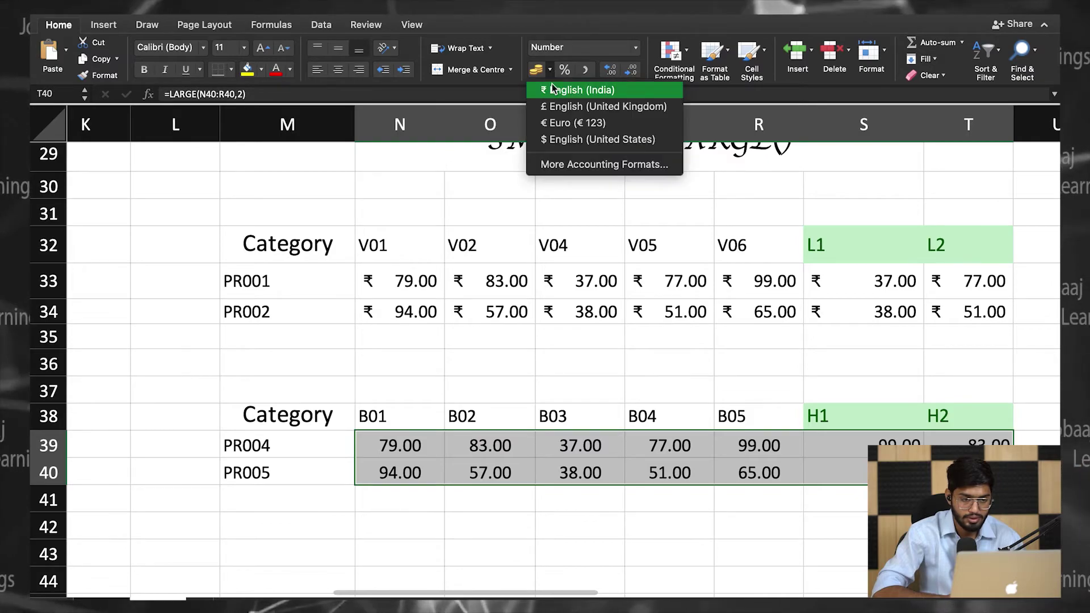
click(554, 91)
click(1040, 378)
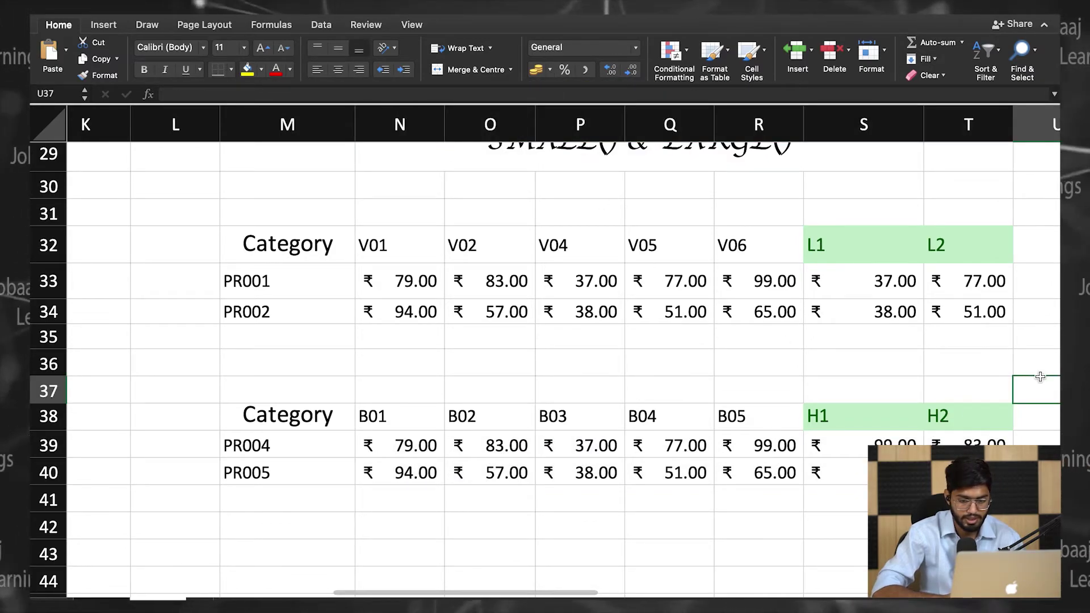
Step: Examine the house prices in row 48, singling out the H005 price in cell R48
scroll(536, 562, down, 3)
scroll(535, 563, down, 4)
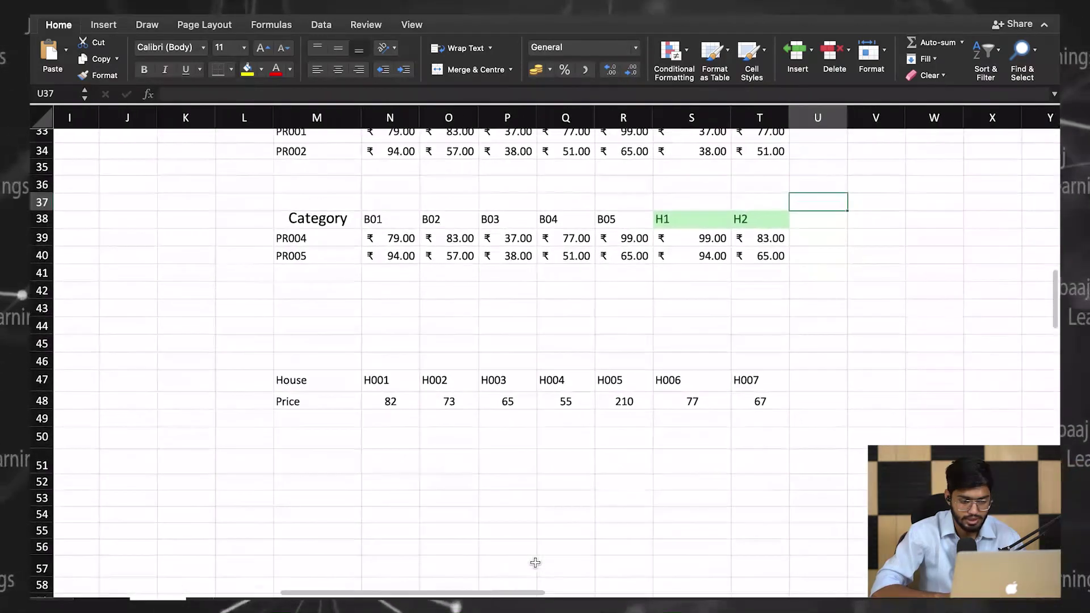
scroll(536, 563, up, 3)
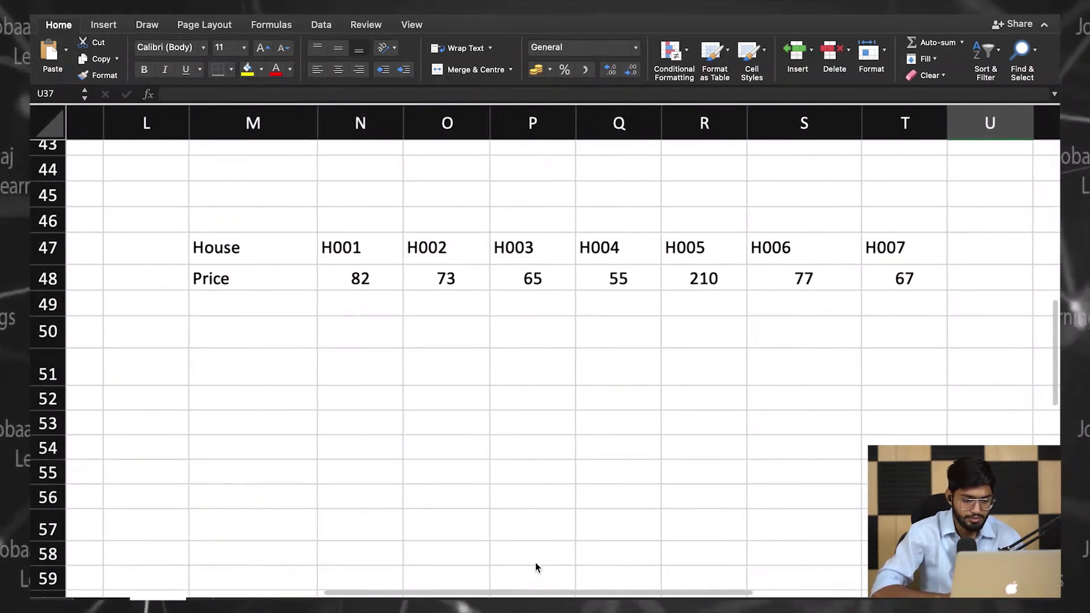
scroll(536, 563, down, 2)
scroll(440, 247, left, 1)
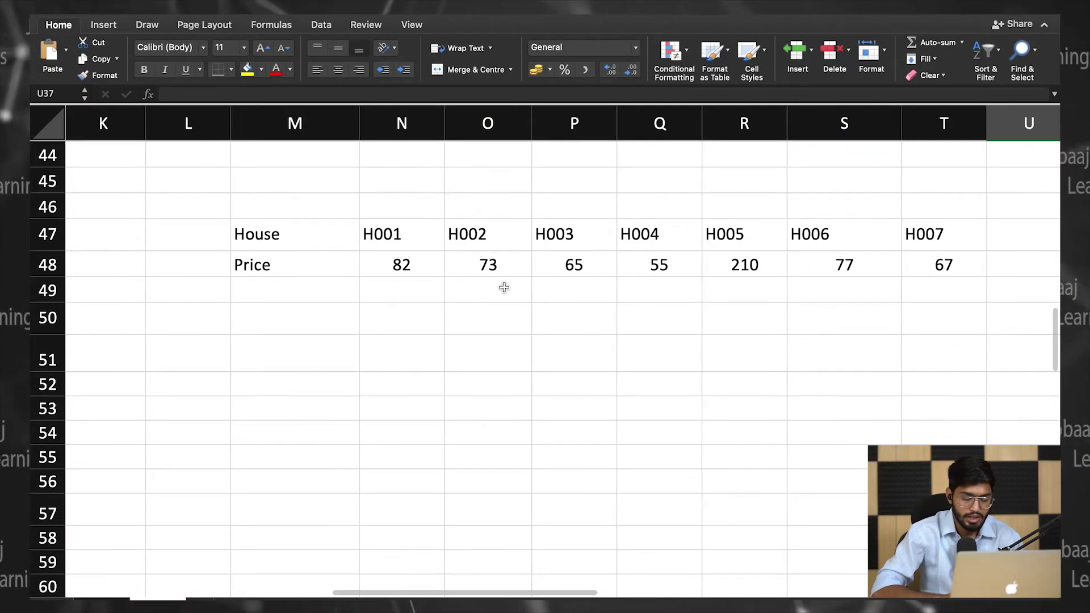
scroll(504, 287, right, 1)
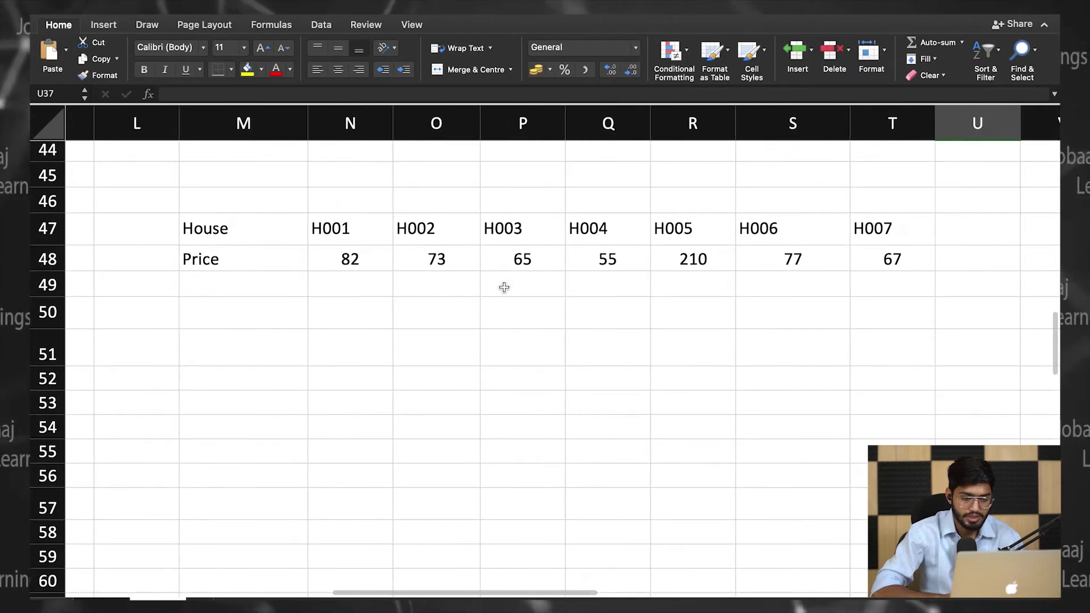
click(699, 266)
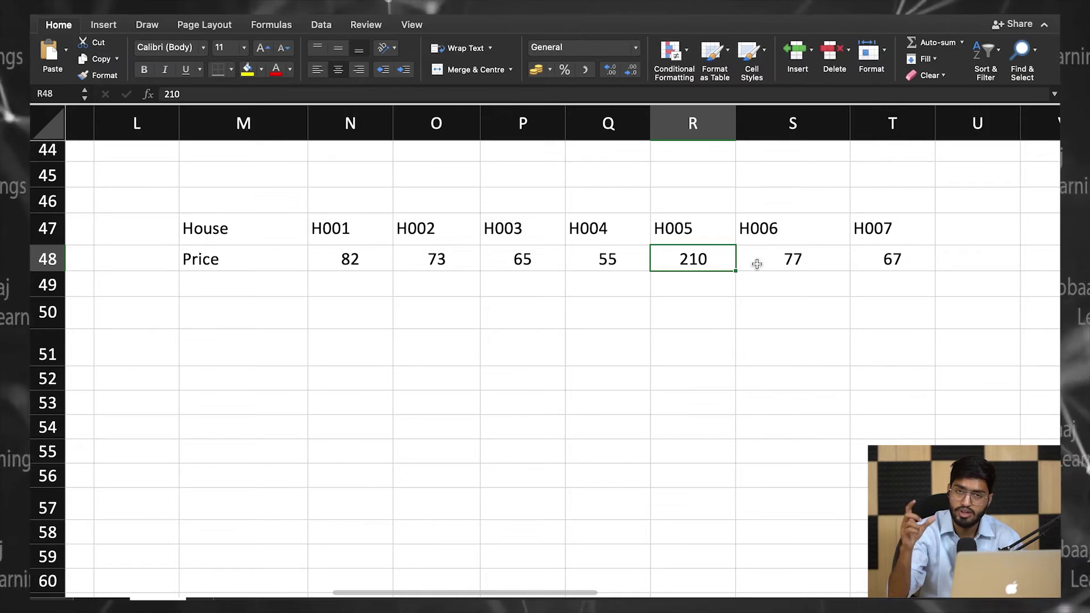
Step: Calculate the average of the house prices N48:T48 in cell U48 with the AVERAGE function
scroll(757, 264, right, 2)
scroll(757, 264, up, 1)
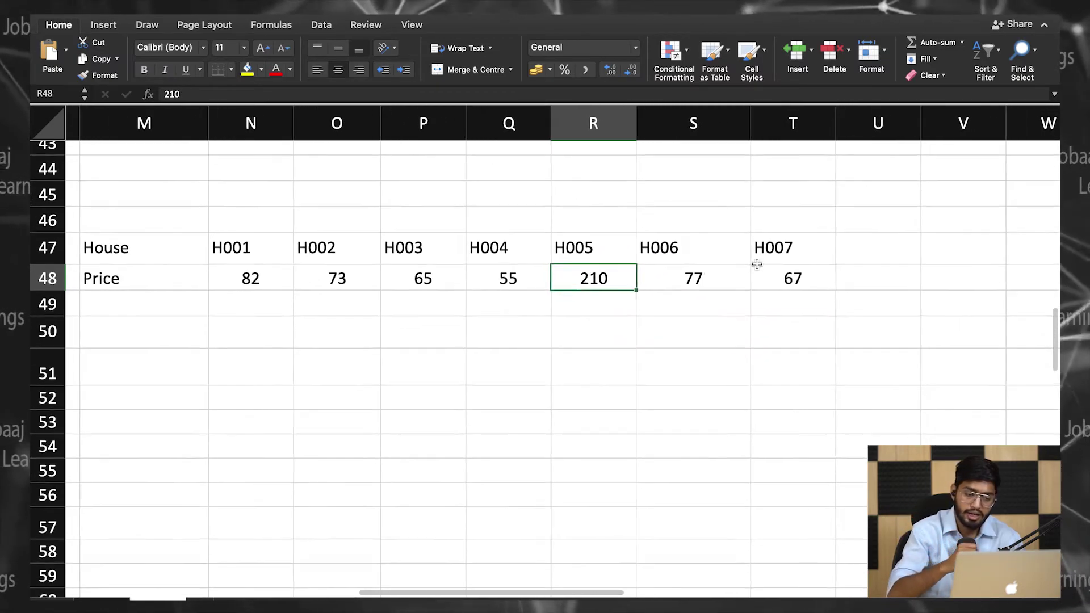
click(842, 290)
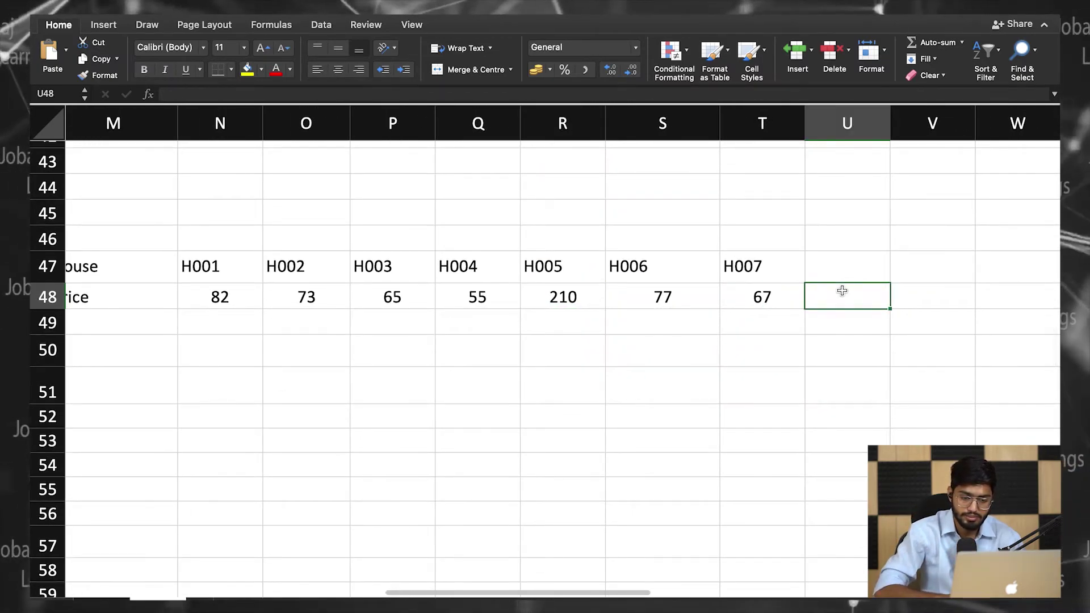
text(=AVER)
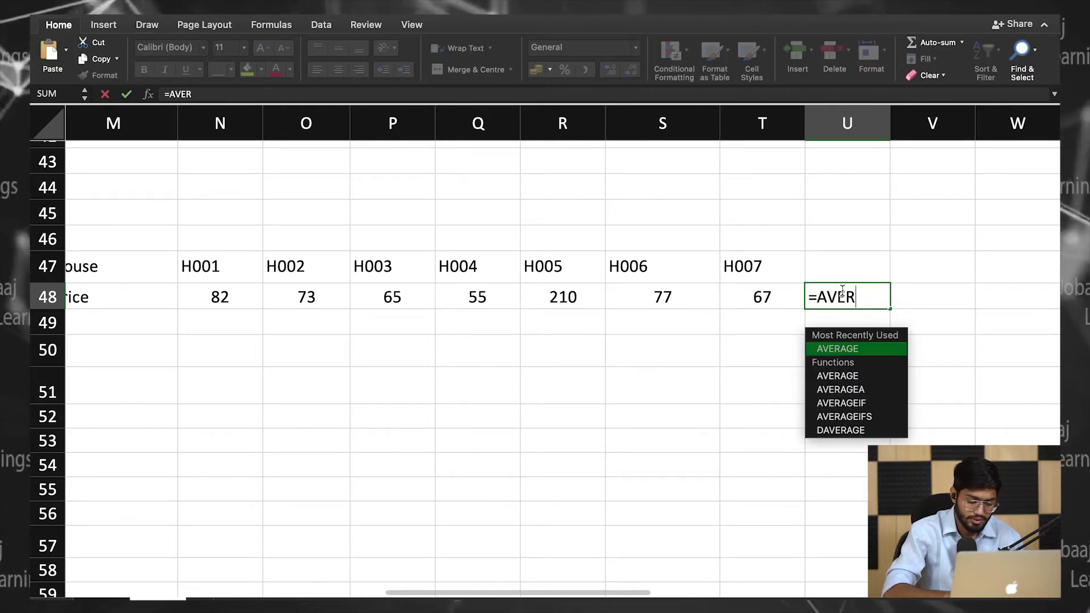
key(Down)
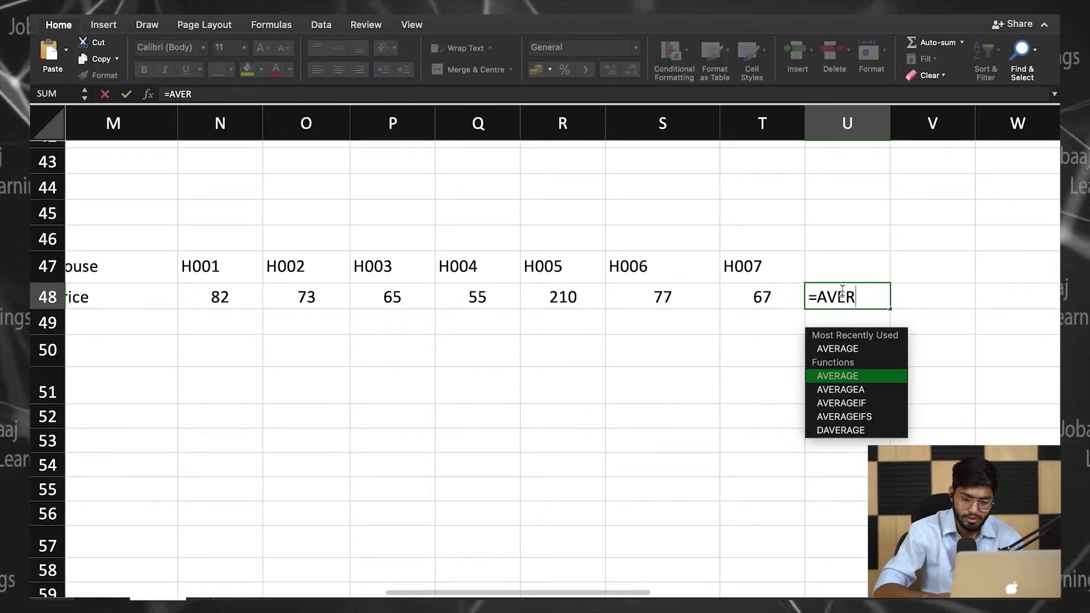
text(ERAGE()
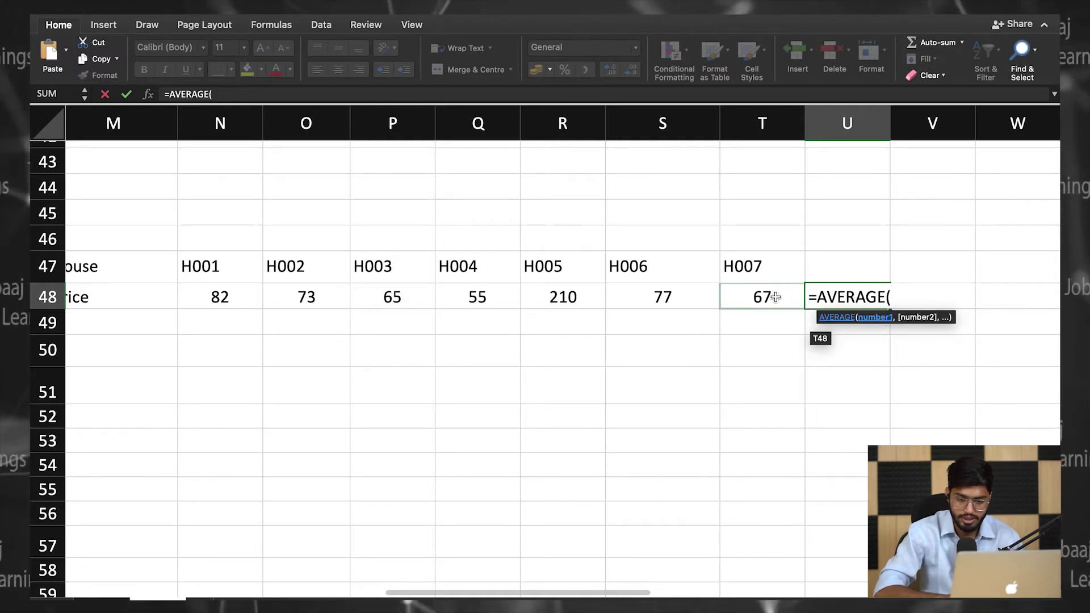
drag(732, 292, 236, 297)
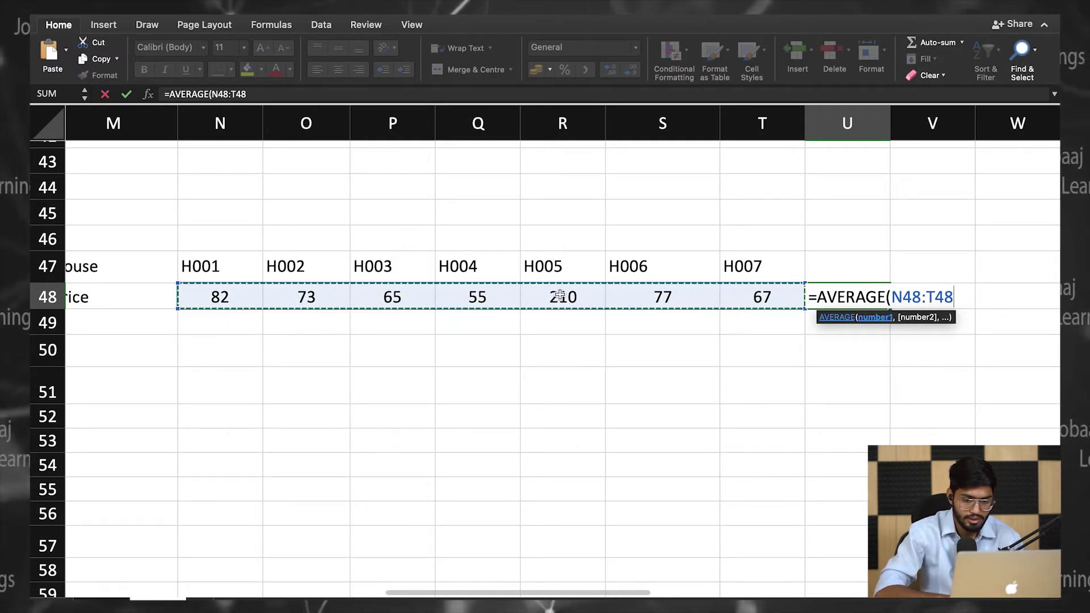
text())
key(Return)
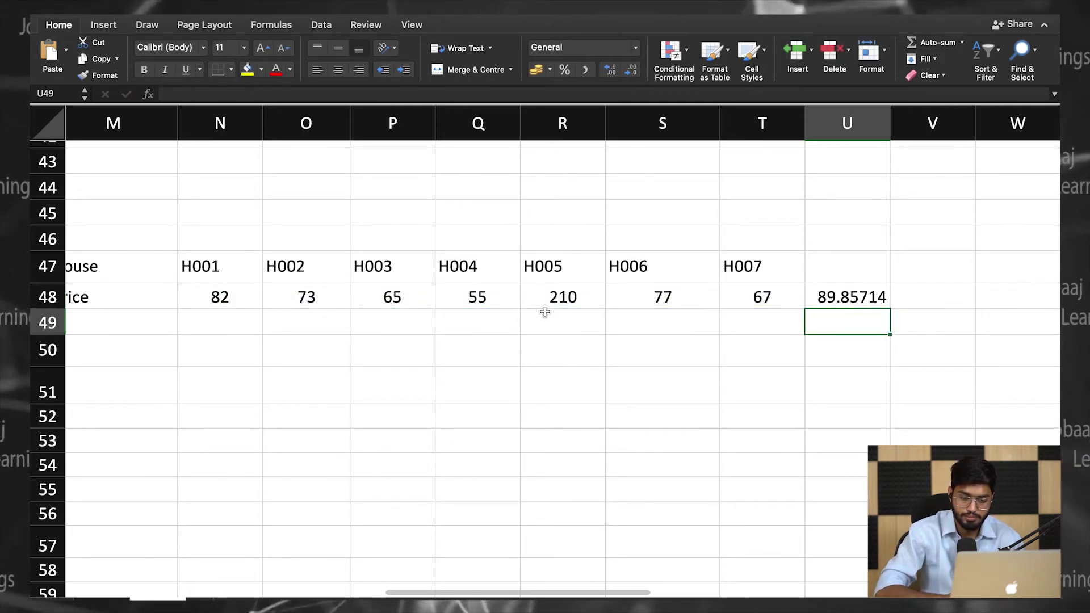
Step: Calculate the median of the house prices N48:T48 in cell U49 with the MEDIAN function
scroll(579, 309, left, 2)
scroll(578, 309, up, 1)
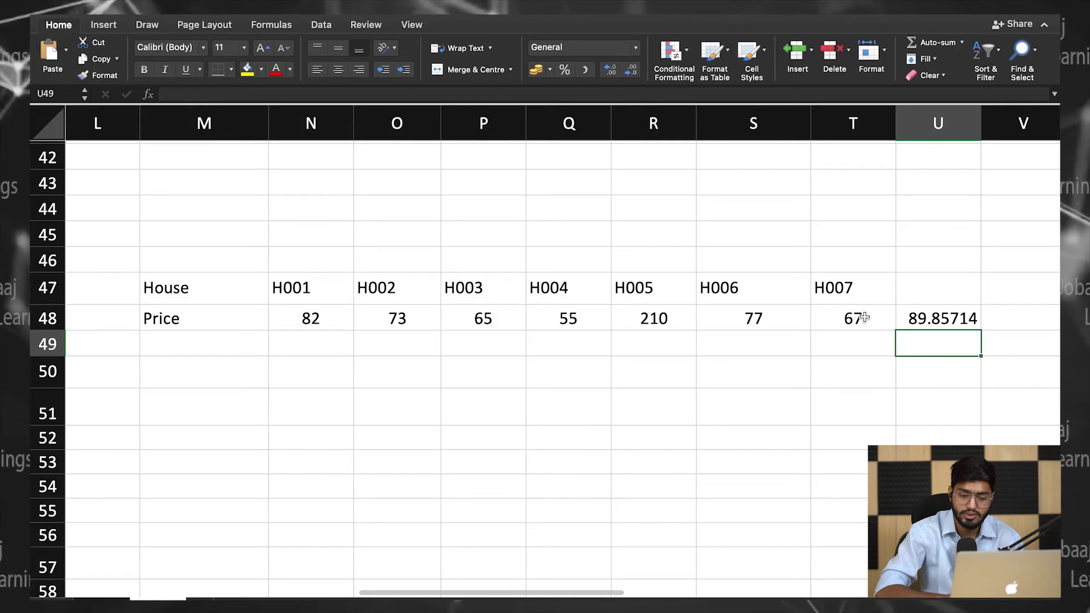
scroll(898, 333, right, 2)
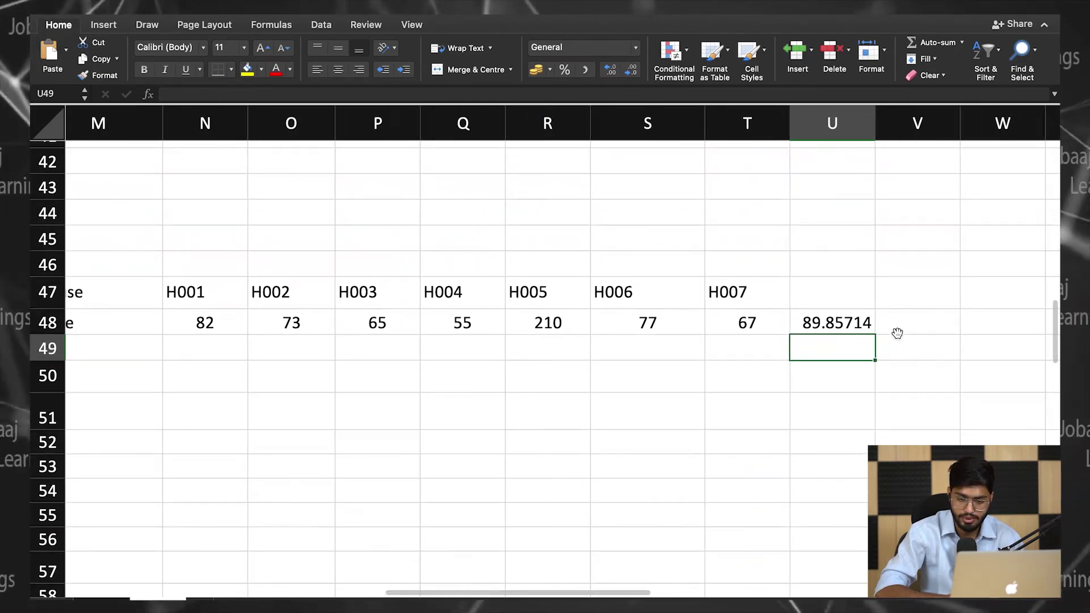
text(M)
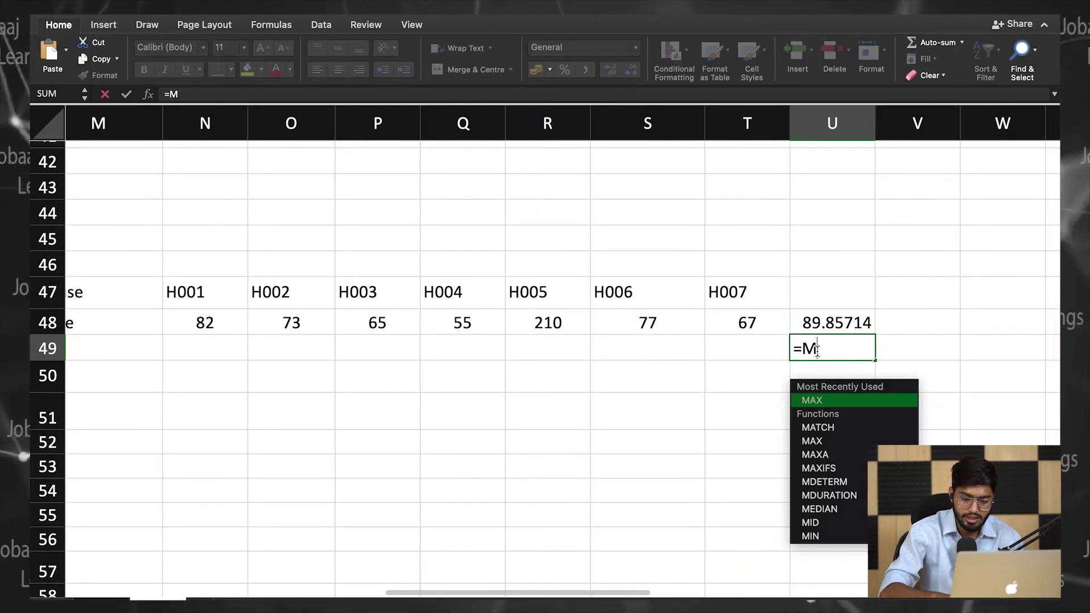
text(EDIAN)
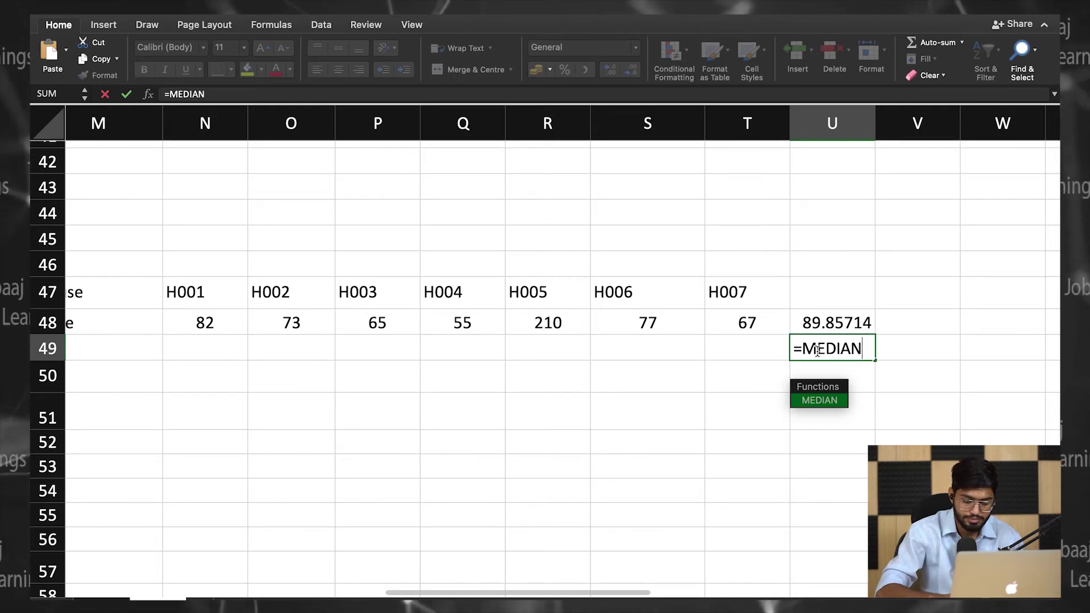
text(()
click(758, 320)
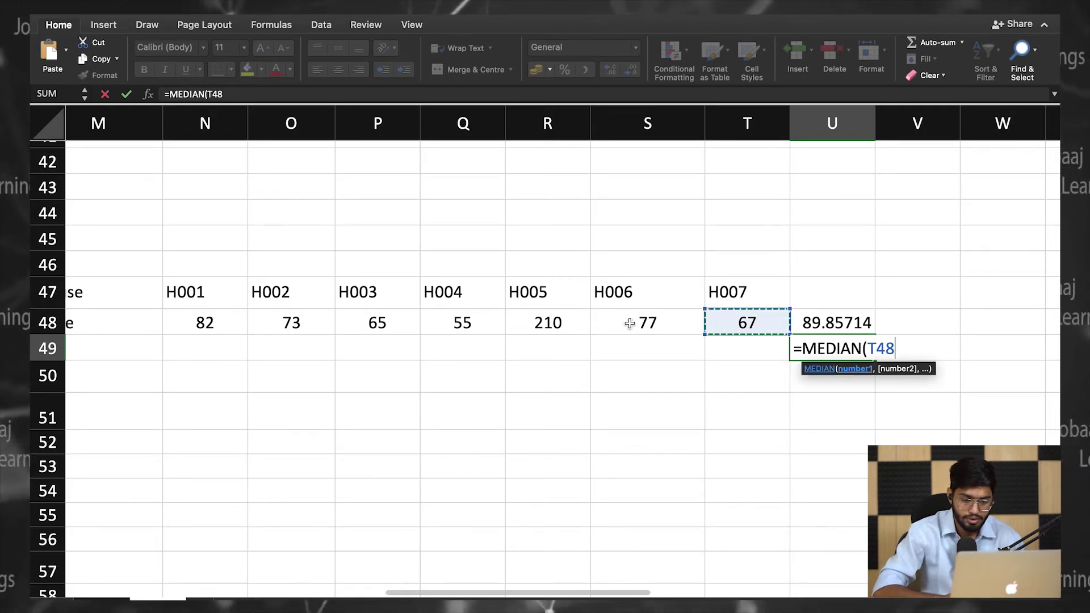
drag(629, 323, 211, 320)
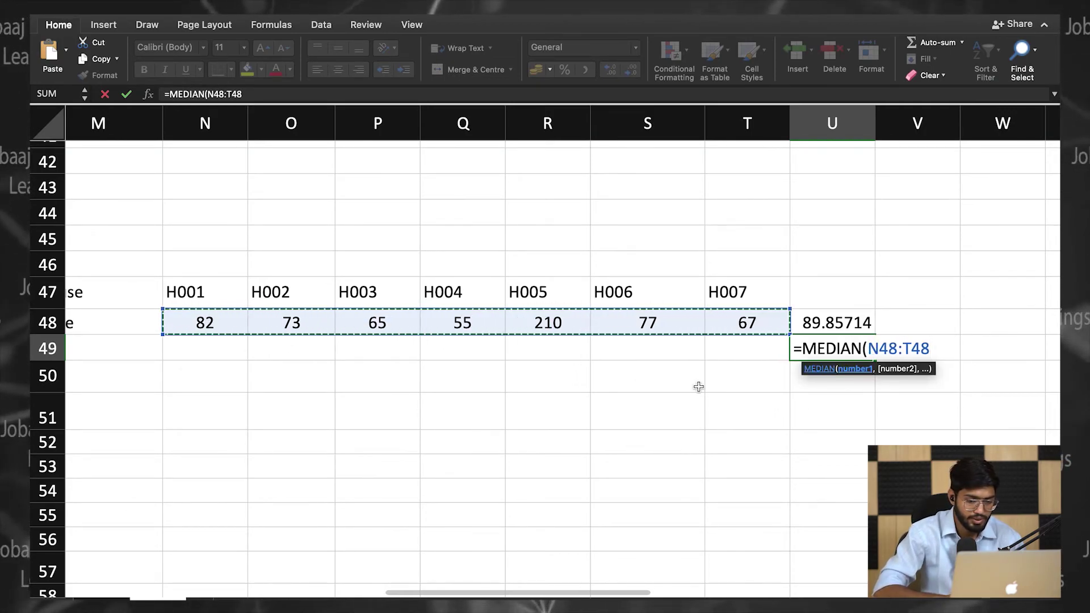
text())
key(Return)
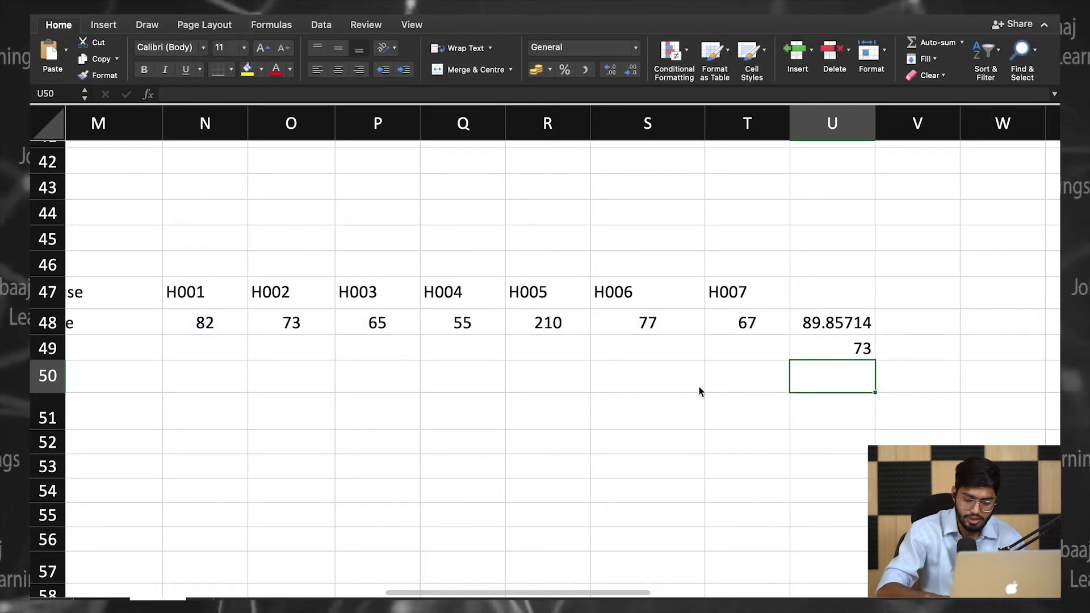
click(808, 347)
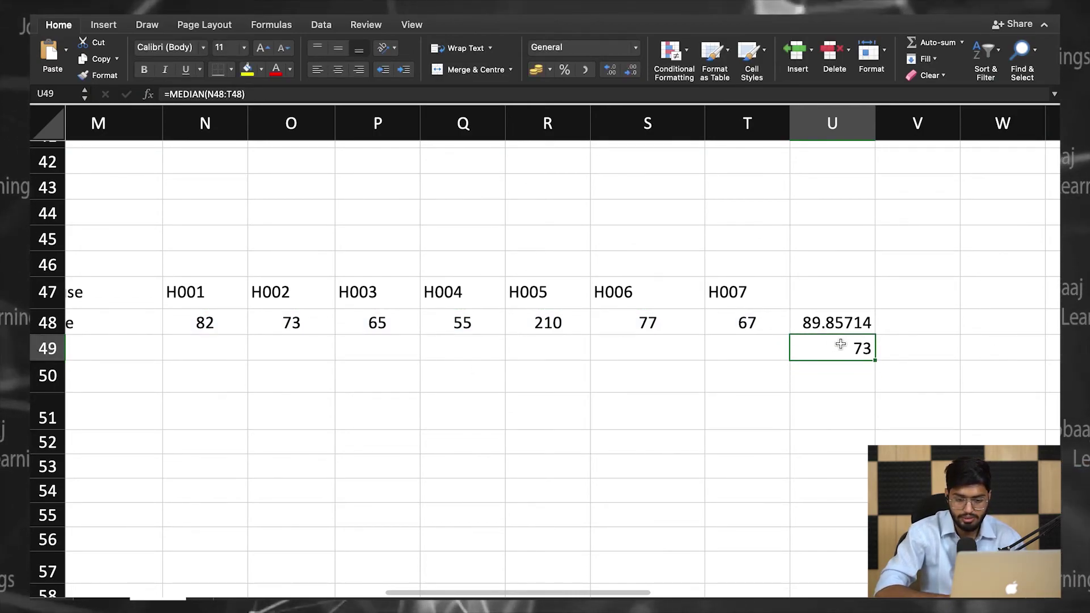
Step: Review the house price results, the table of content, the SUM and alignment shortcut key tables, and the search-volume and SMALL and LARGE tables
scroll(838, 344, down, 2)
scroll(838, 343, down, 3)
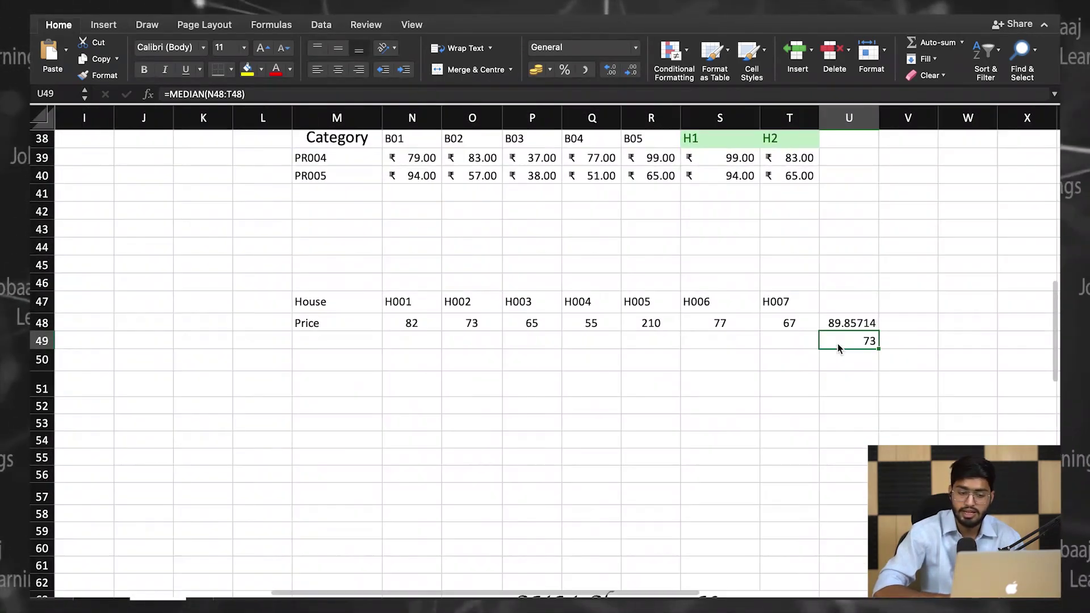
scroll(838, 348, up, 4)
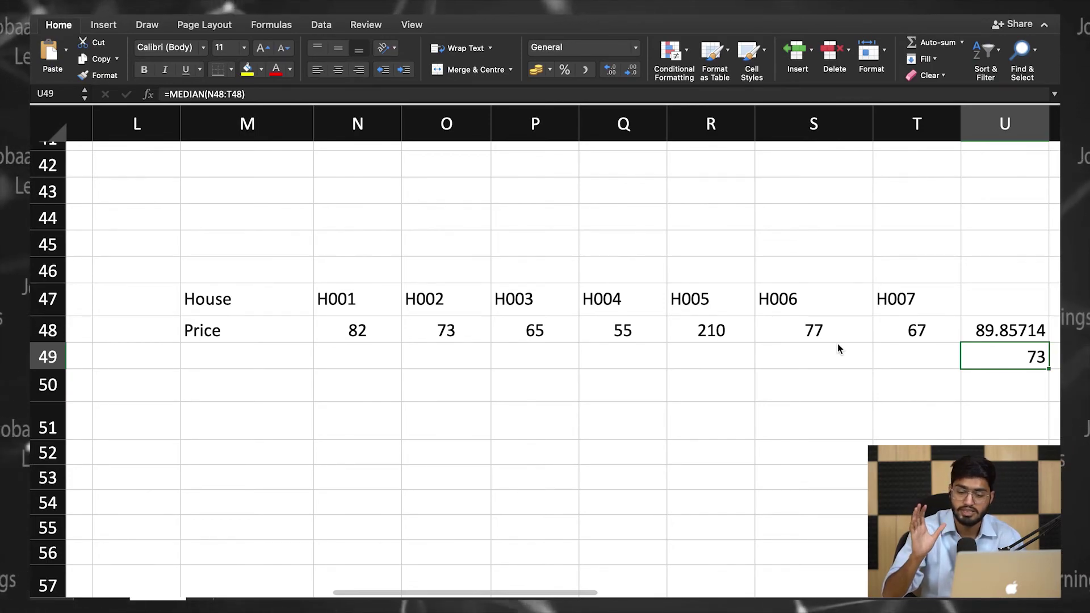
scroll(837, 343, down, 3)
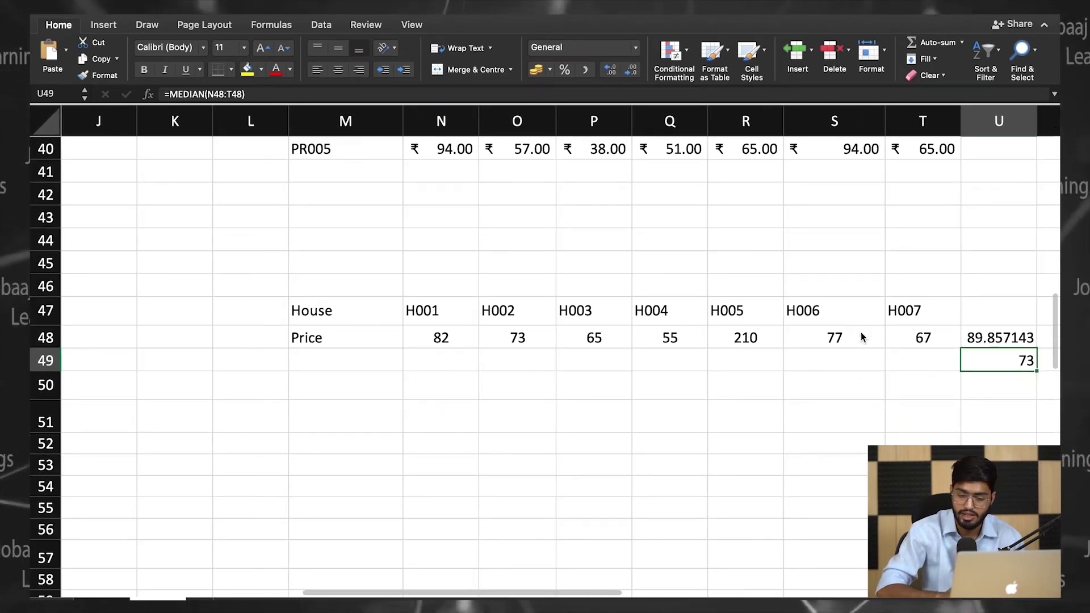
scroll(861, 336, down, 3)
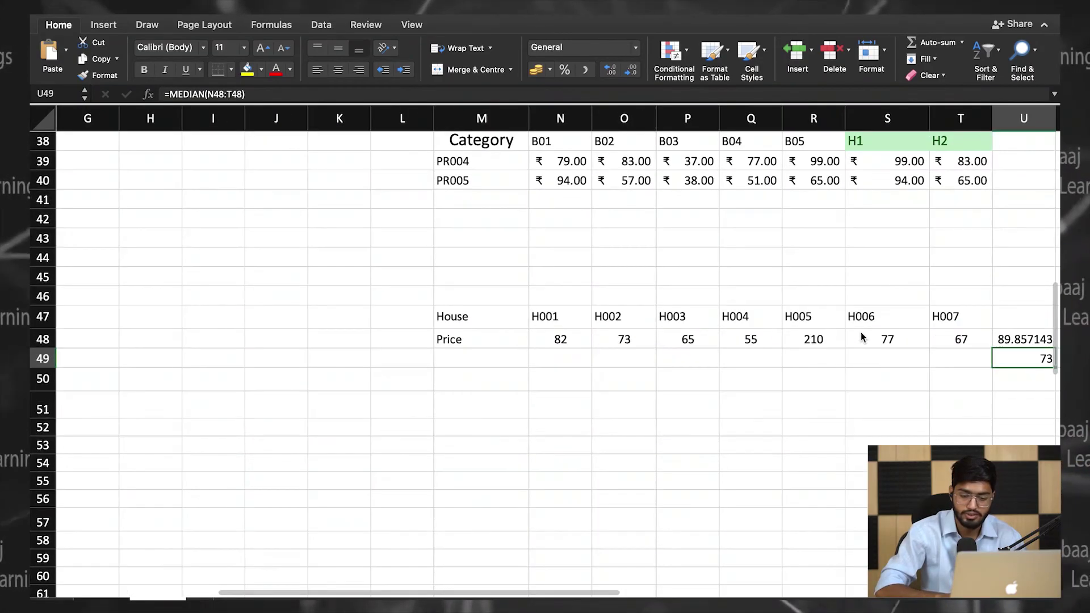
scroll(861, 336, up, 3)
scroll(863, 337, up, 10)
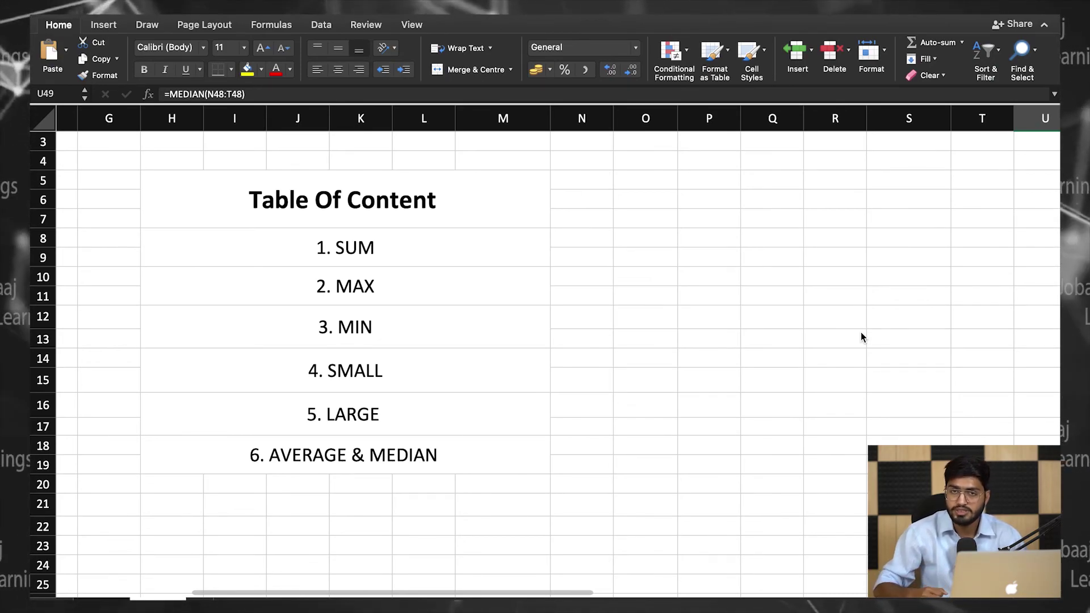
scroll(861, 332, down, 5)
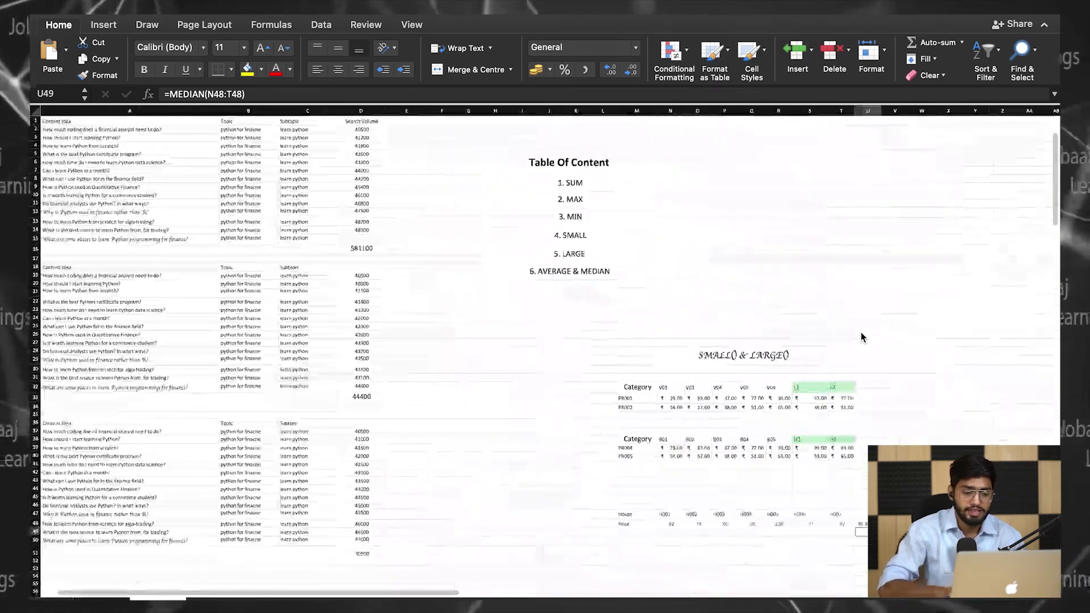
scroll(915, 294, down, 15)
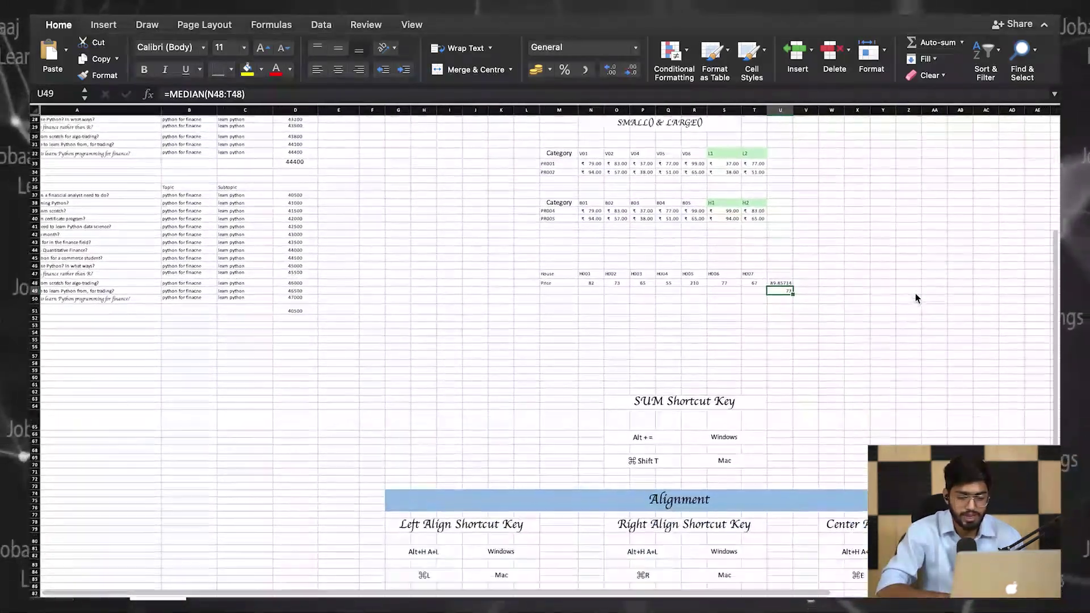
scroll(916, 294, up, 5)
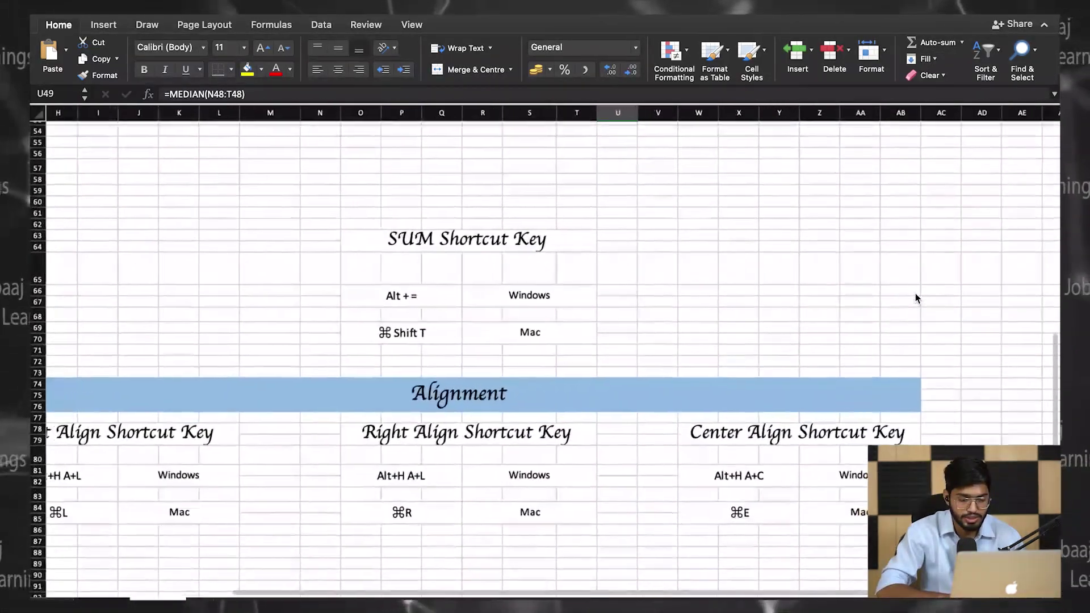
scroll(916, 293, down, 10)
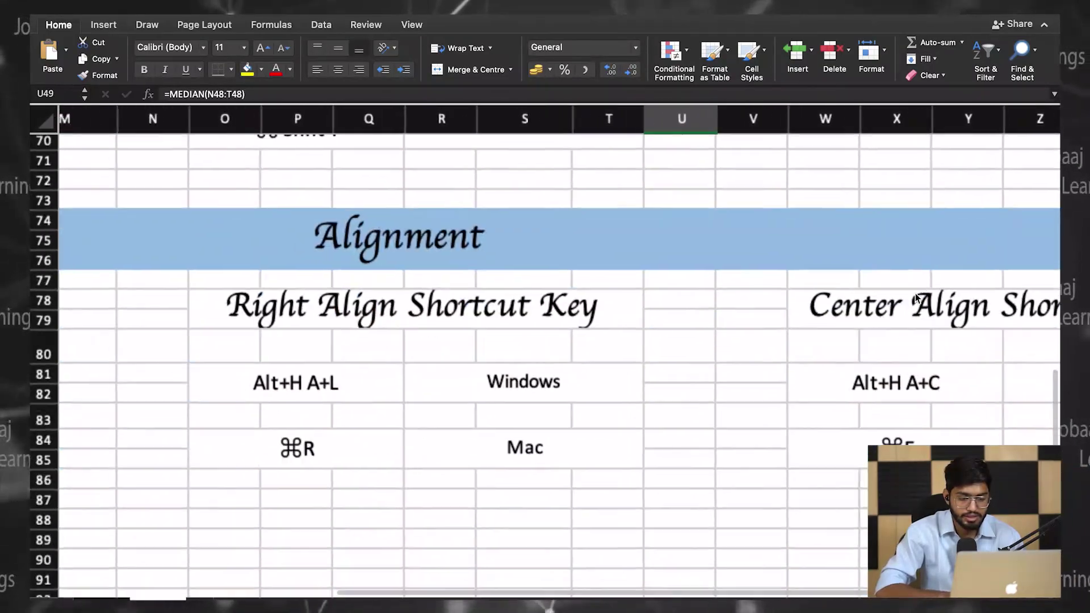
scroll(916, 293, down, 5)
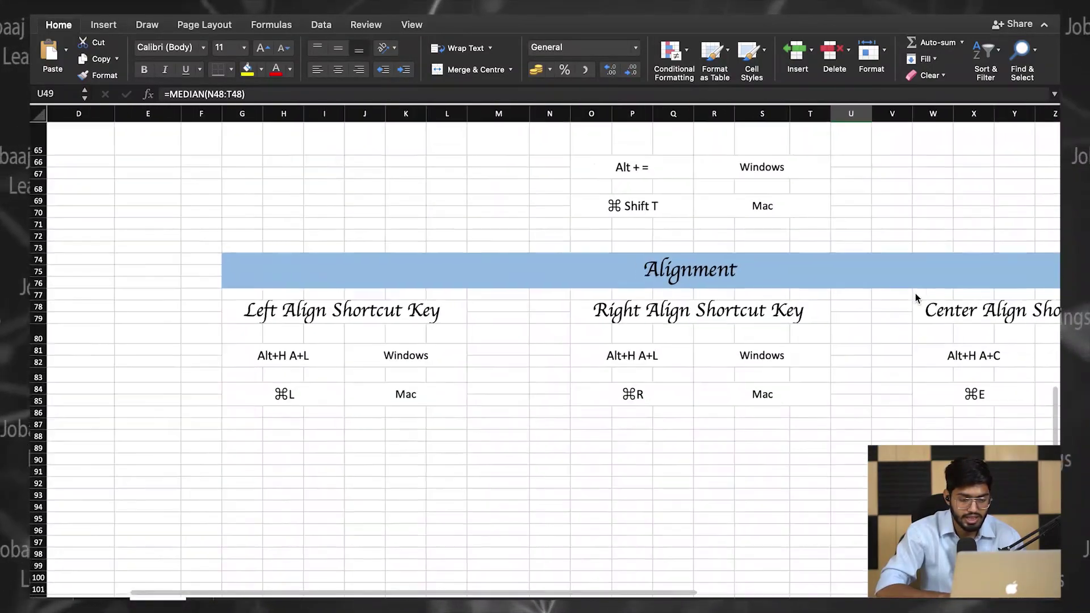
scroll(915, 293, down, 5)
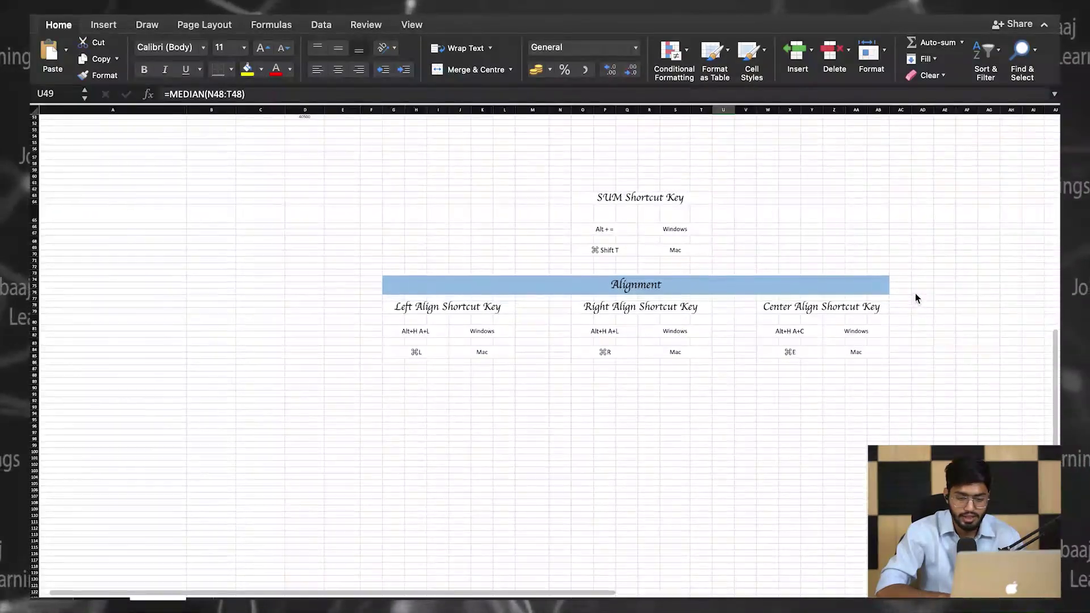
scroll(858, 386, up, 15)
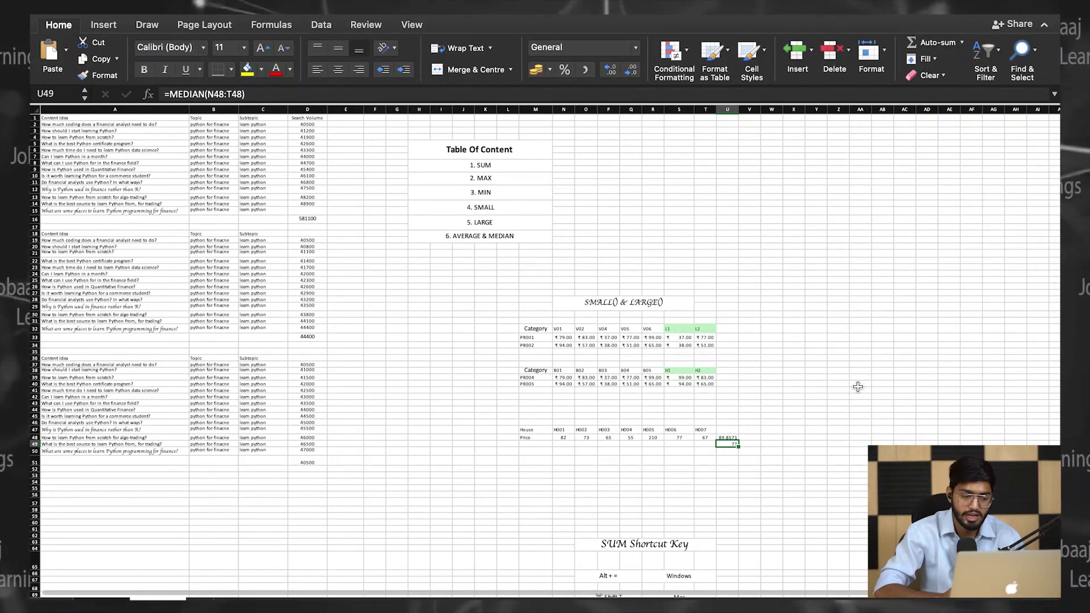
scroll(857, 386, up, 5)
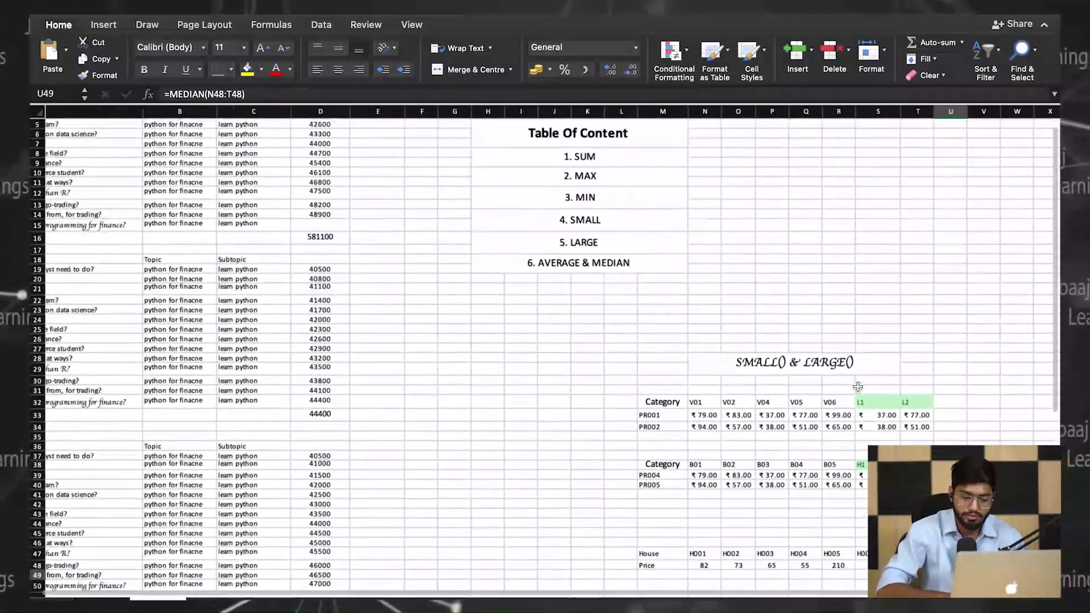